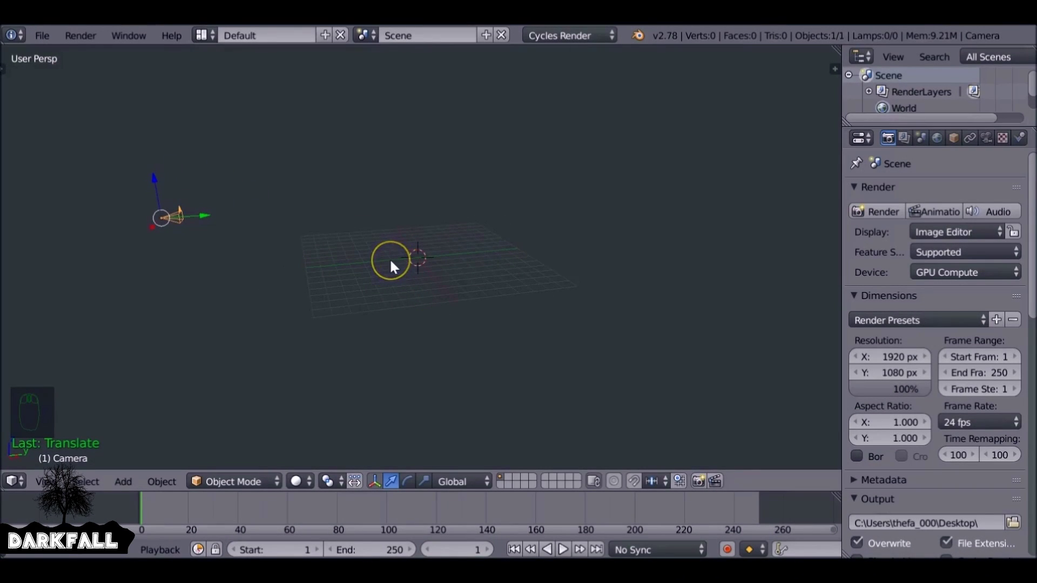
Step: Switch to front view and align the active camera to it, viewing through the camera
key("KP_1")
key("ctrl+alt+KP_0")
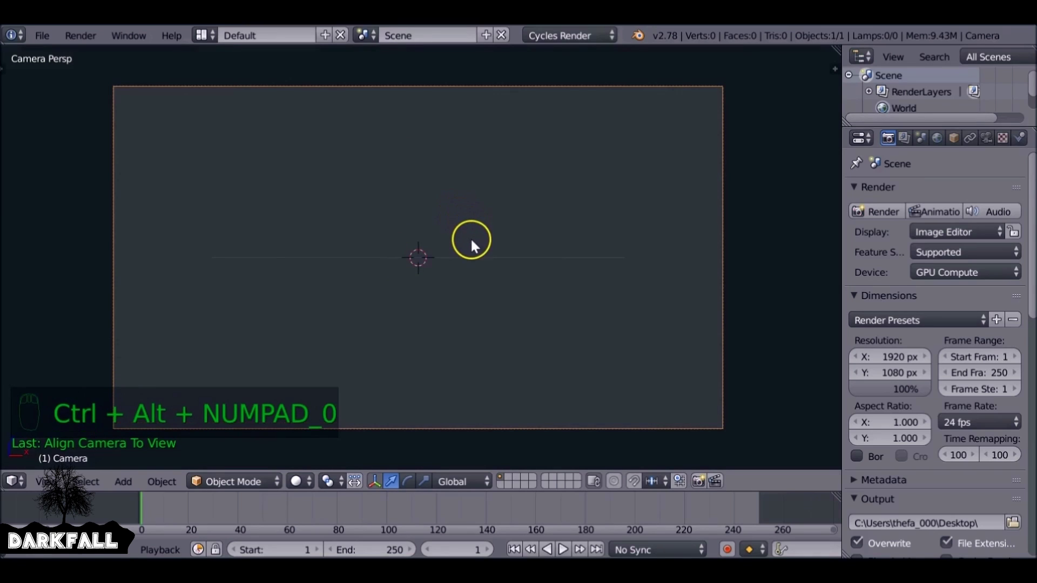
key("shift+a")
Step: Add a plane, rotate it 90° about X to face the camera, and scale it to 4.96
mouse_move(470, 249)
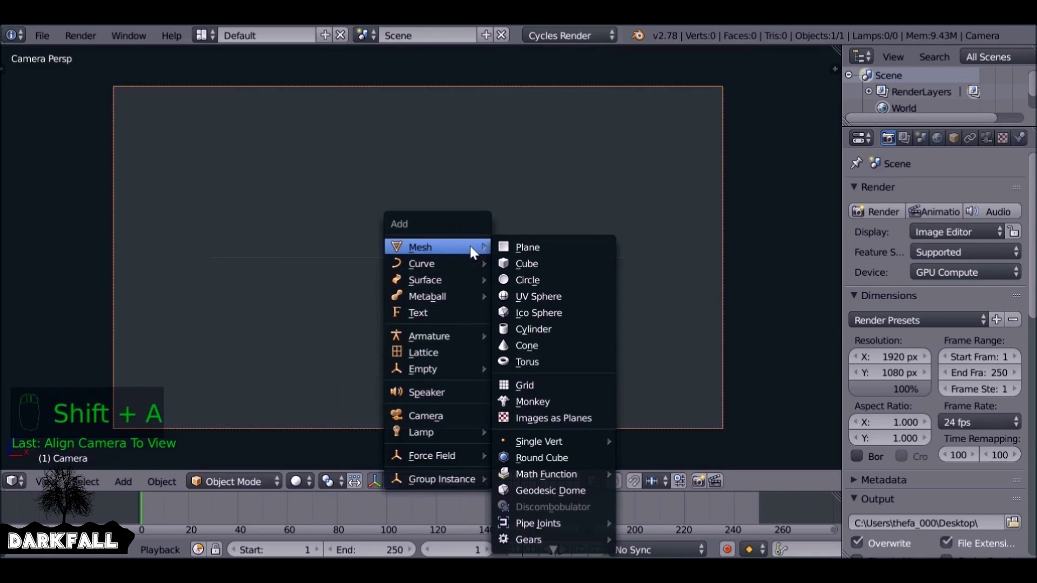
left_click(537, 245)
scroll(411, 258, "up", 3)
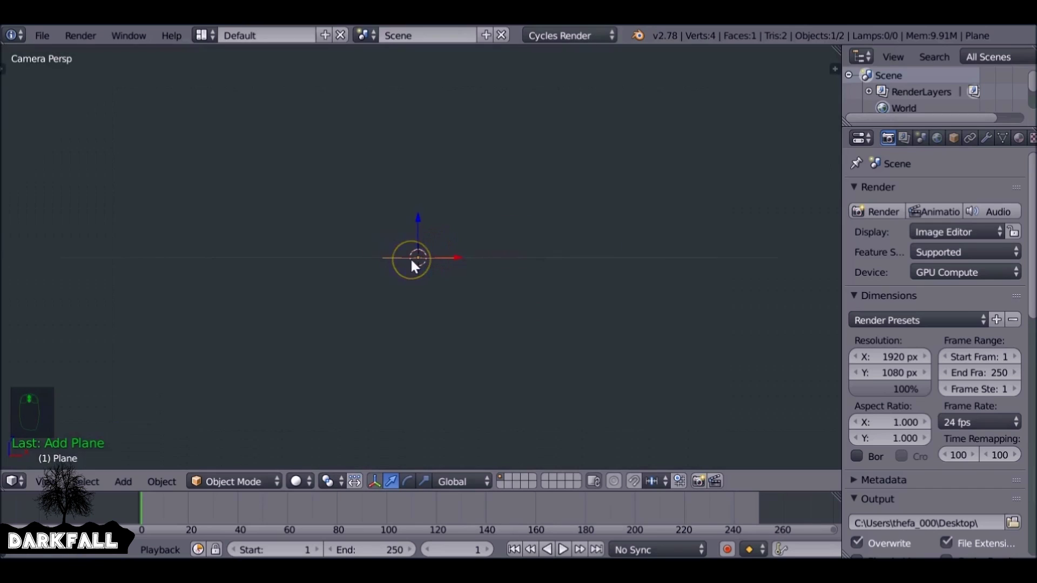
scroll(411, 258, "down", 3)
key("r")
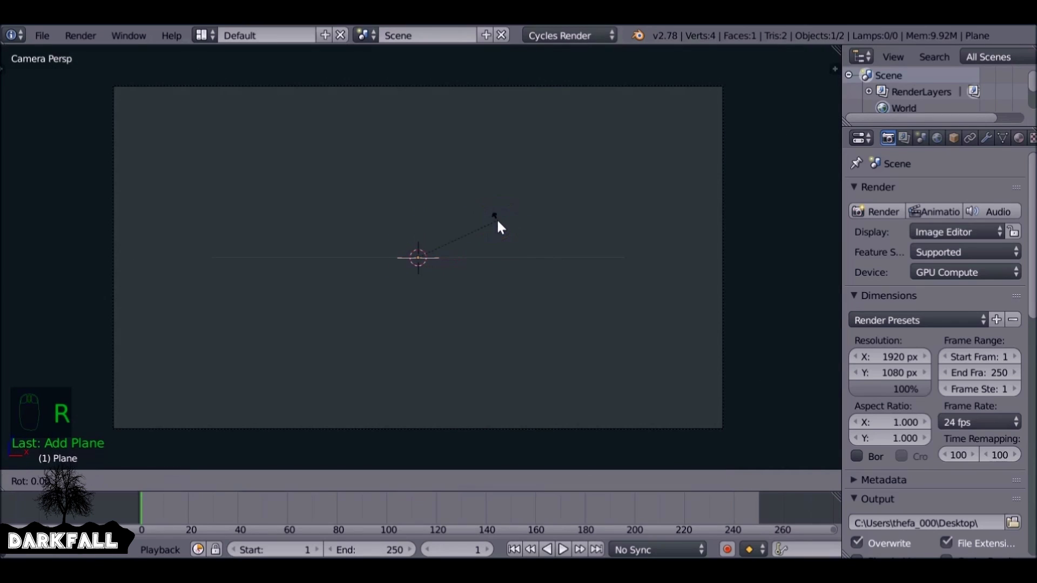
type("x90")
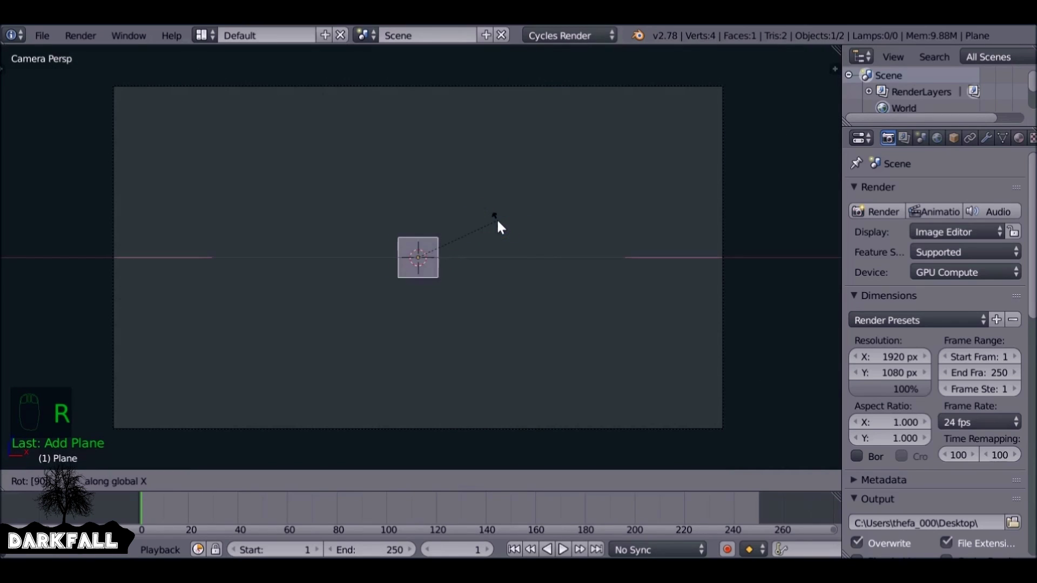
key("Return")
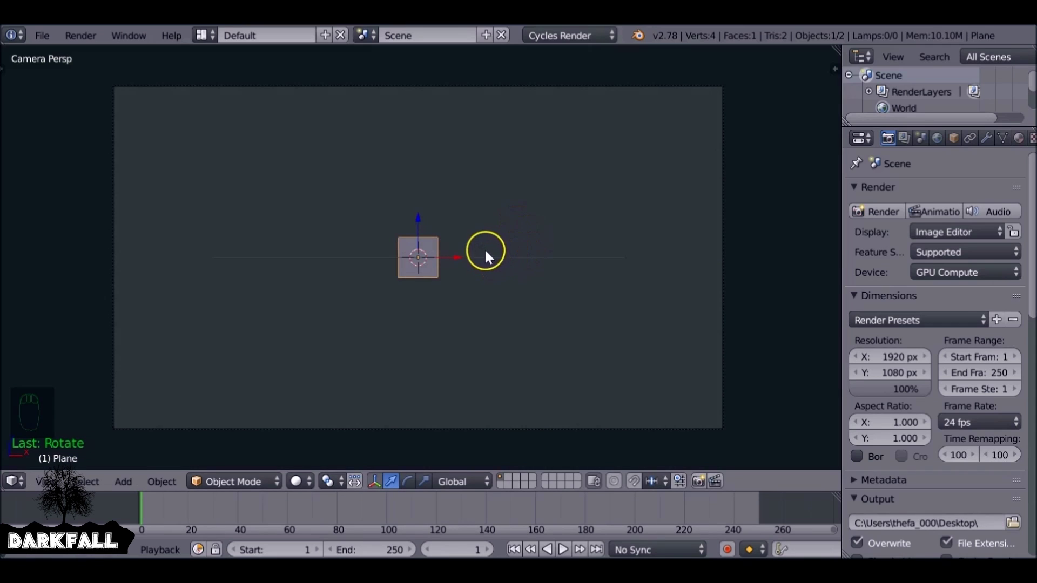
key("s")
left_click(773, 214)
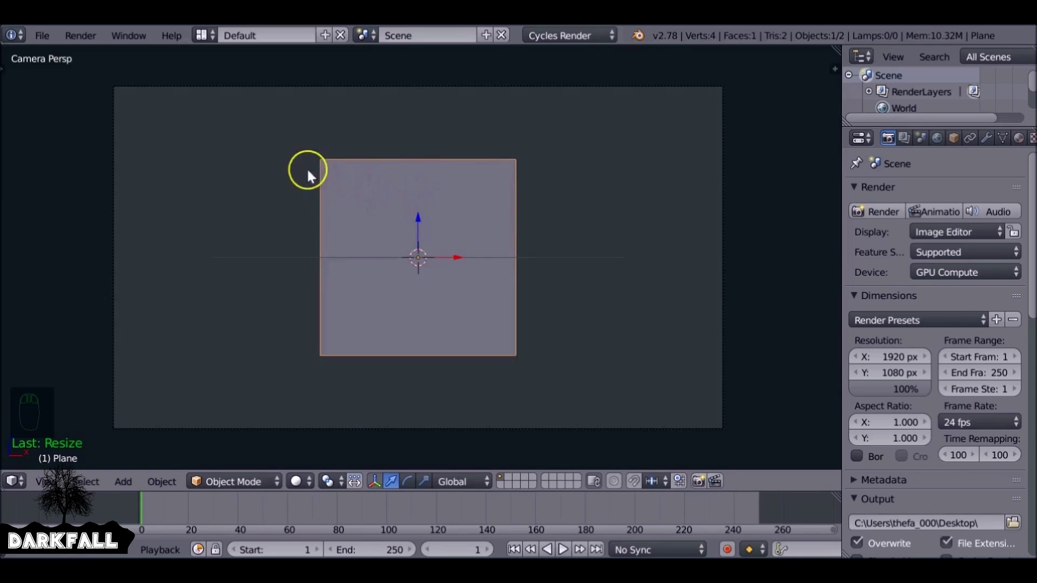
key("t")
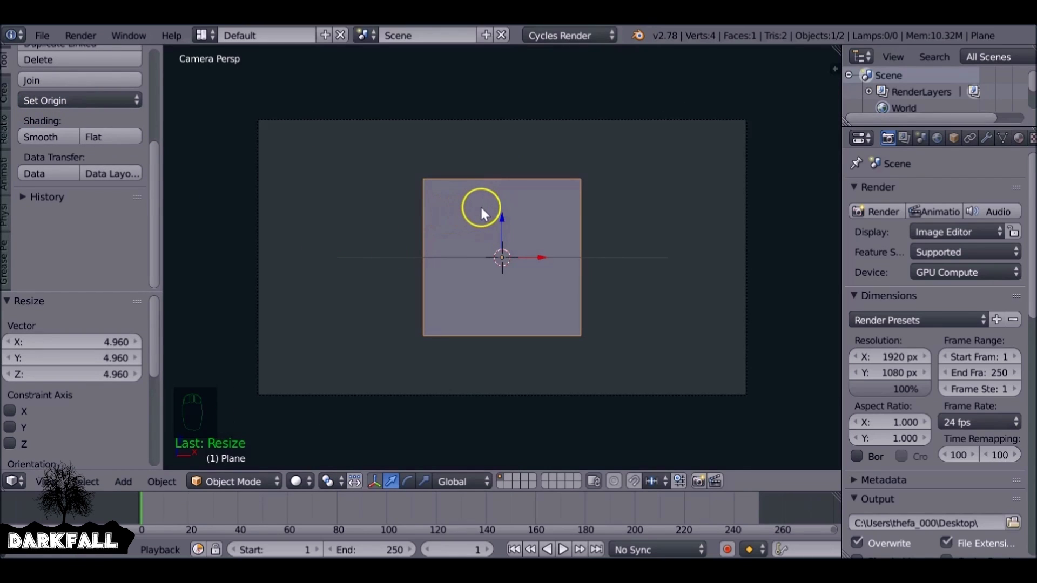
Step: In Edit Mode, subdivide the plane with 6 cuts into a 7×7 face grid
key("Tab")
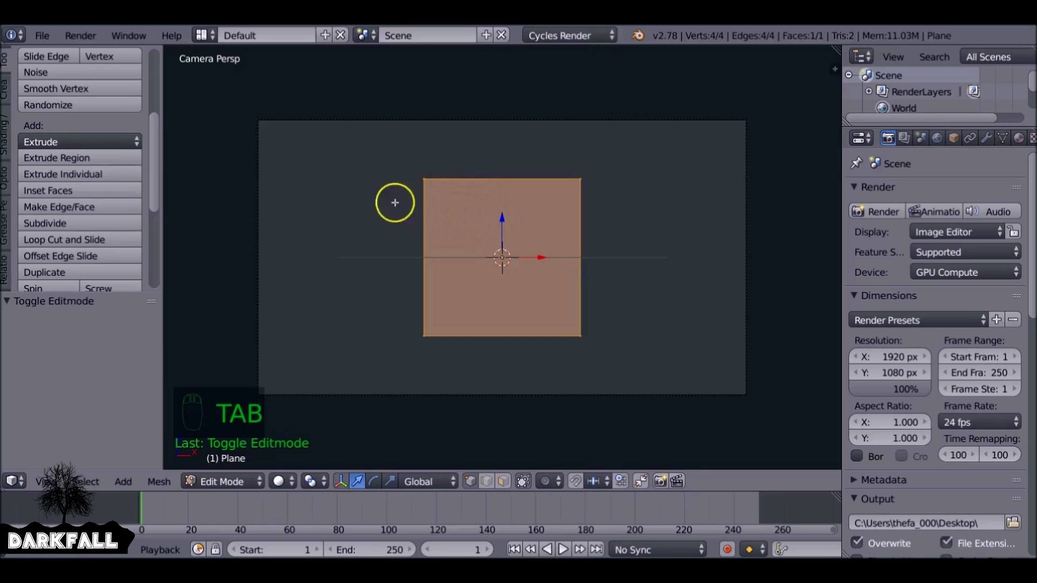
left_click(57, 222)
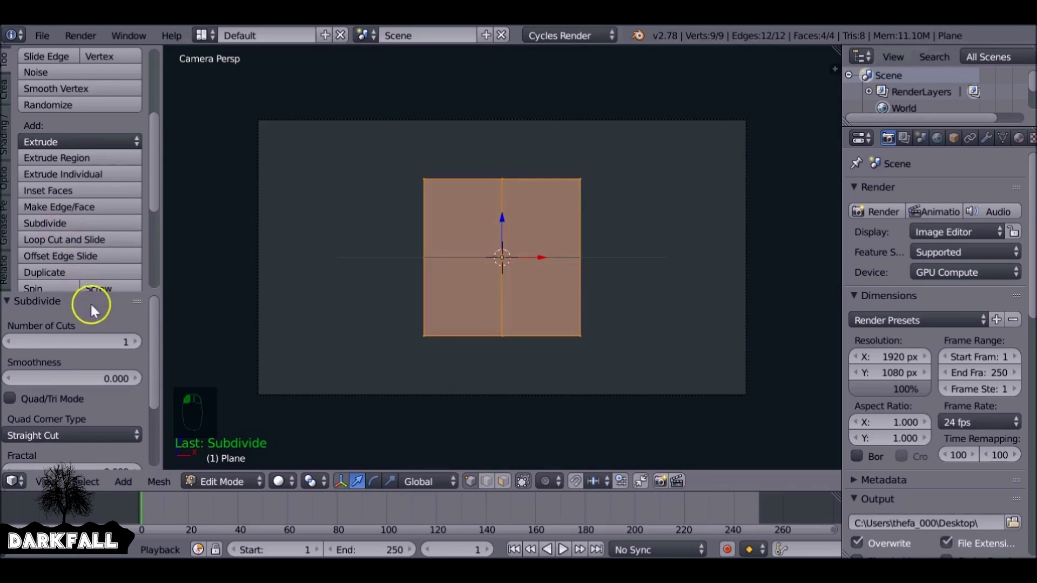
left_click(136, 342)
left_click(136, 342)
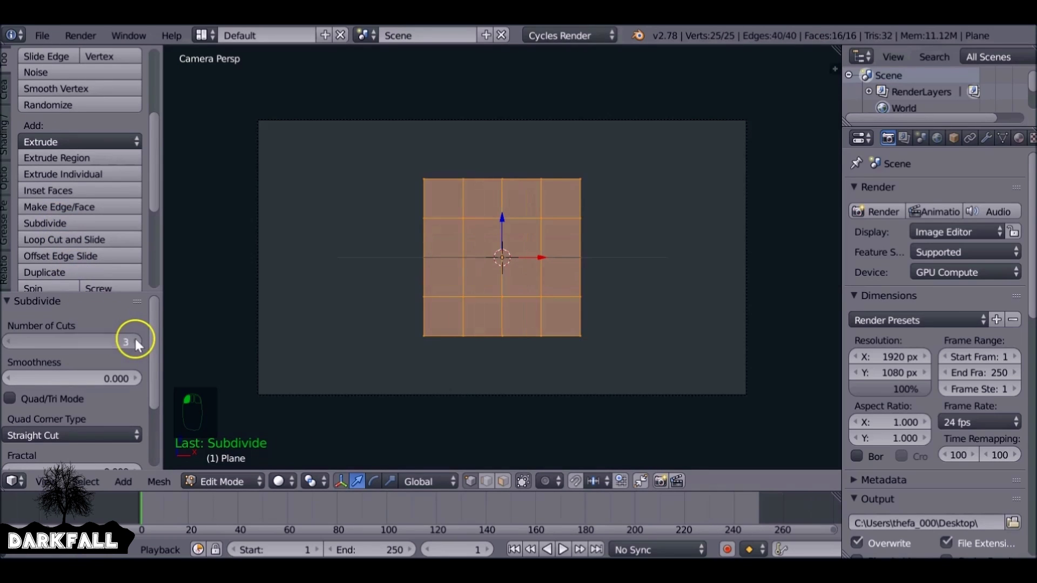
left_click(136, 341)
left_click(136, 342)
left_click(136, 341)
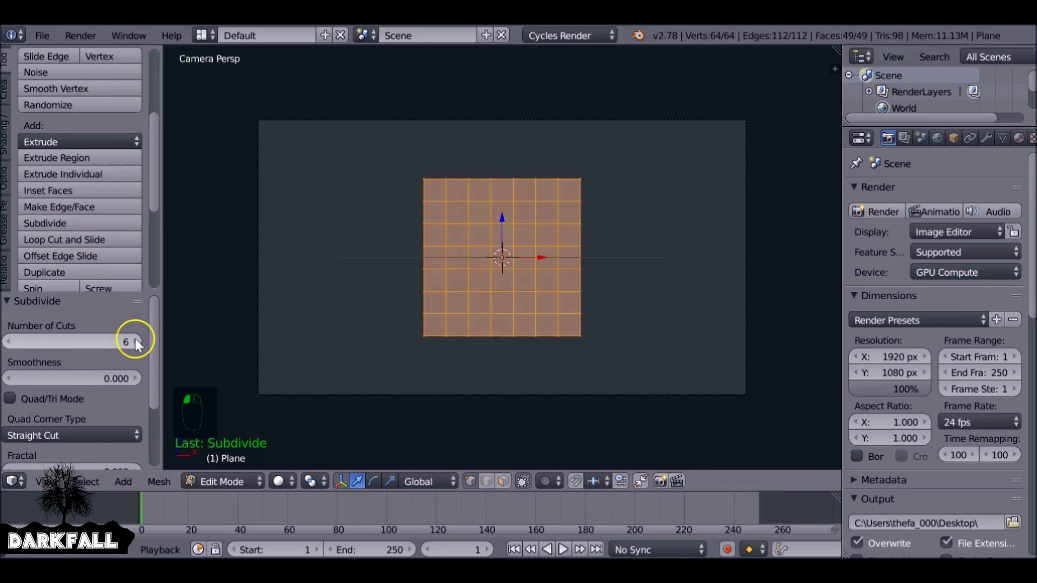
left_click(54, 301)
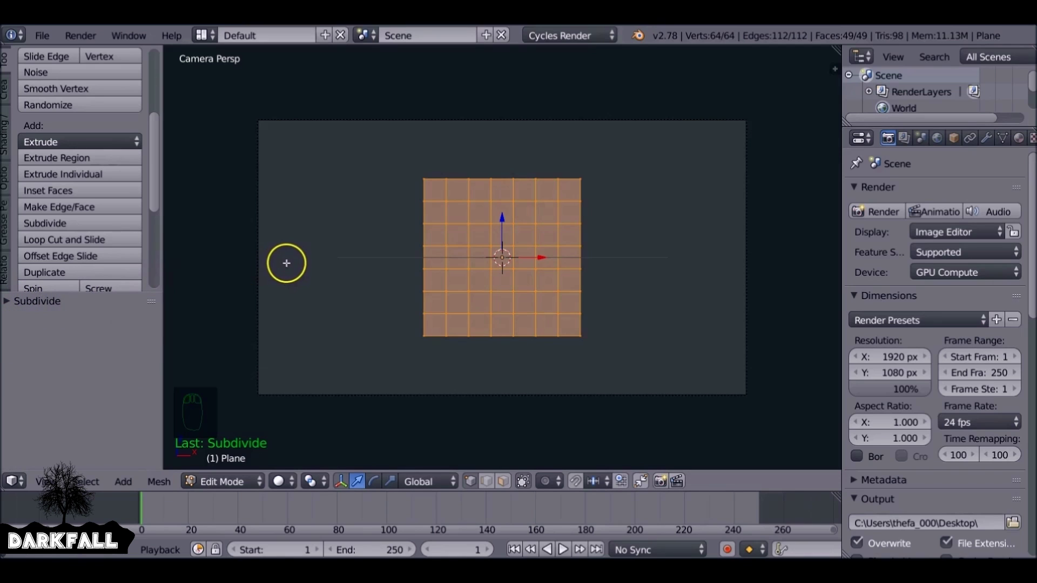
key("t")
key("t")
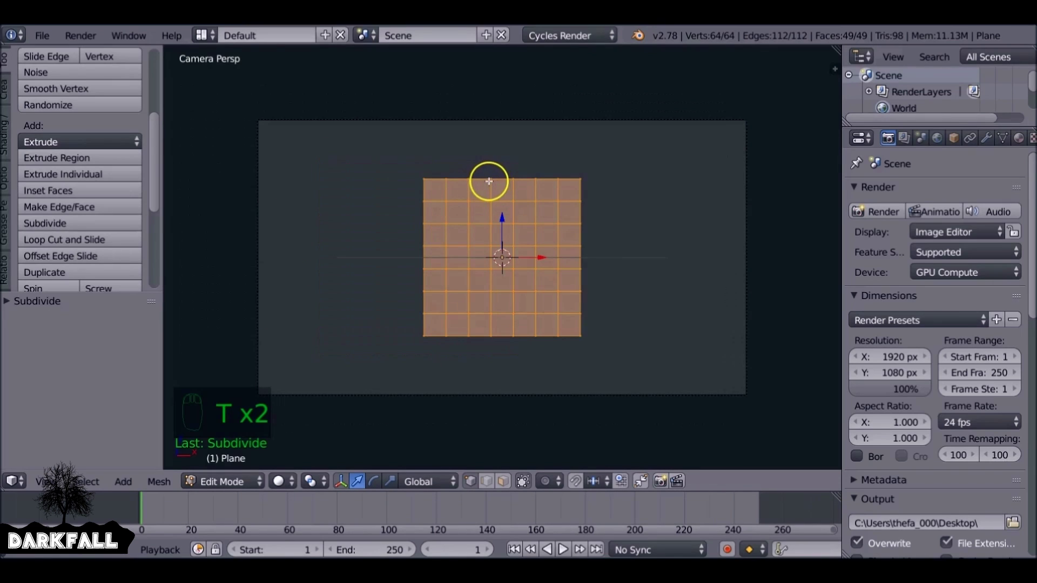
left_click(33, 35)
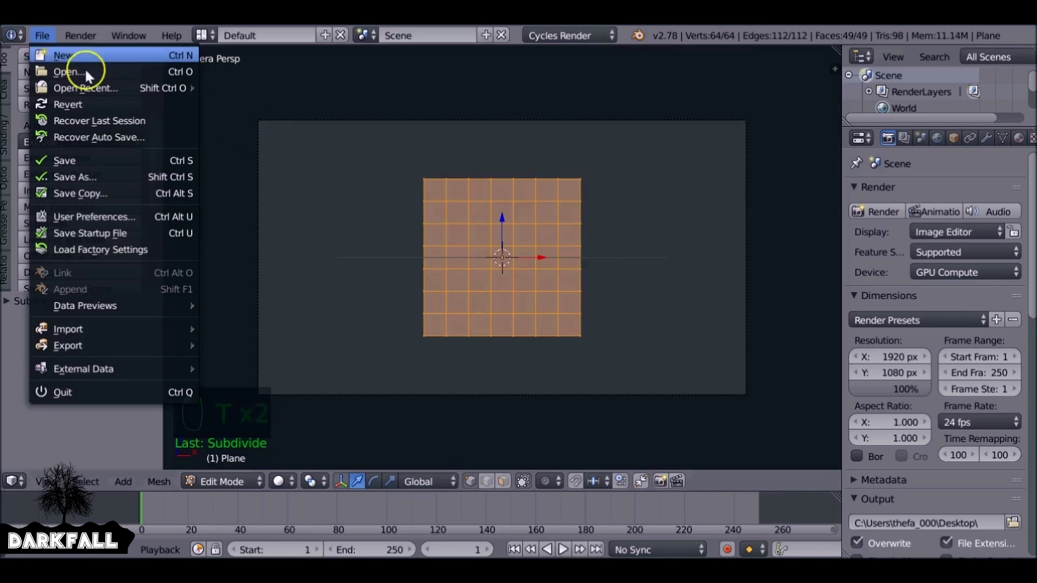
Step: Find the Mesh: LoopTools add-on by searching 'loop', enable it, and save the user settings
left_click(109, 215)
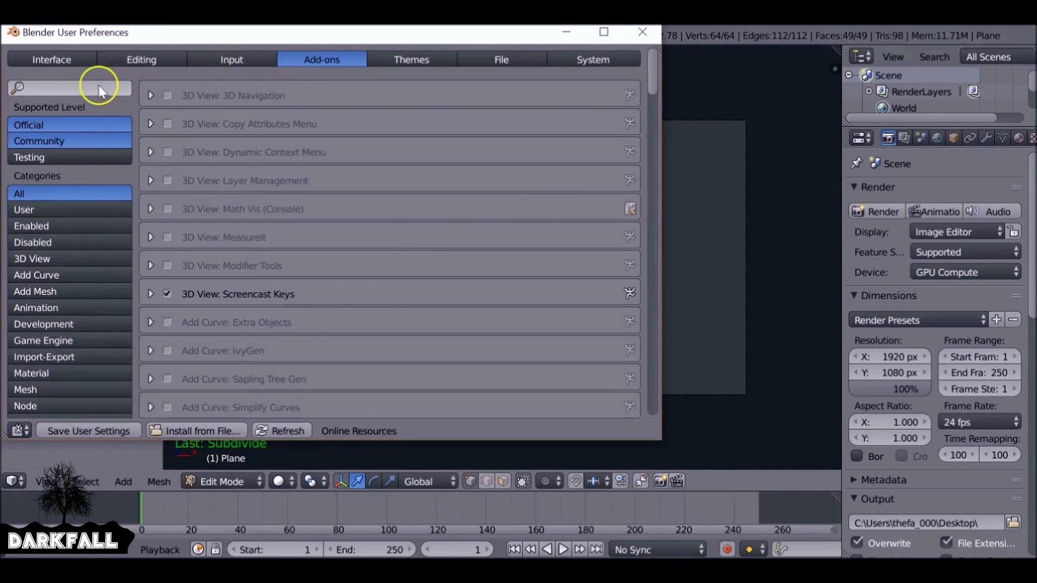
left_click(83, 88)
type("lo")
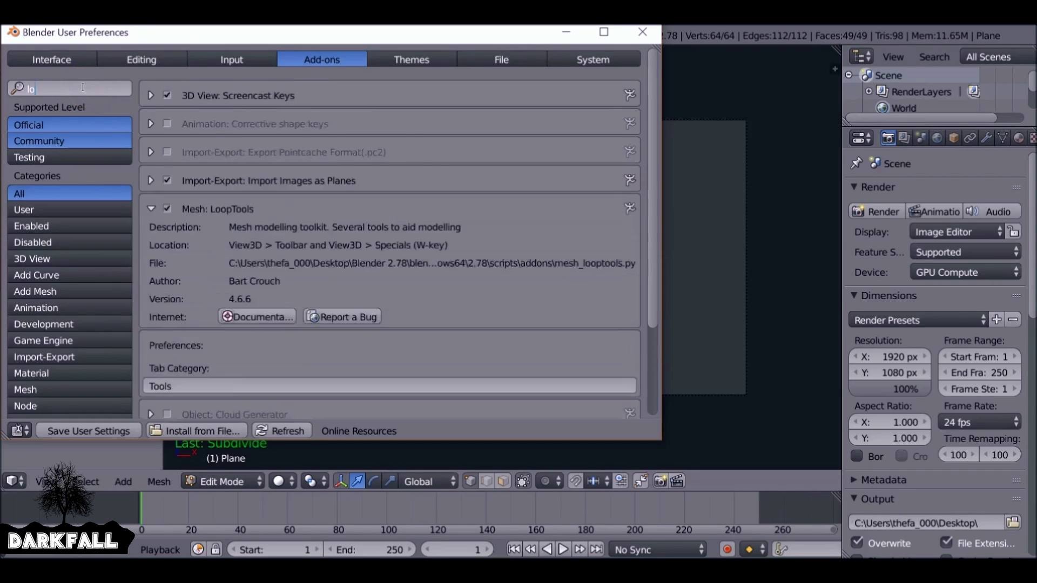
type("op")
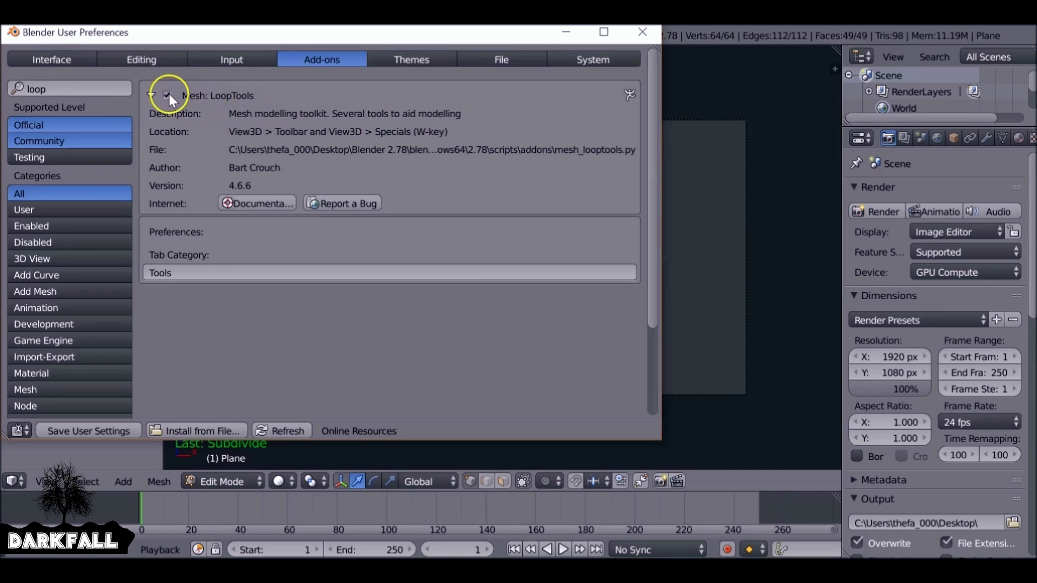
left_click(86, 430)
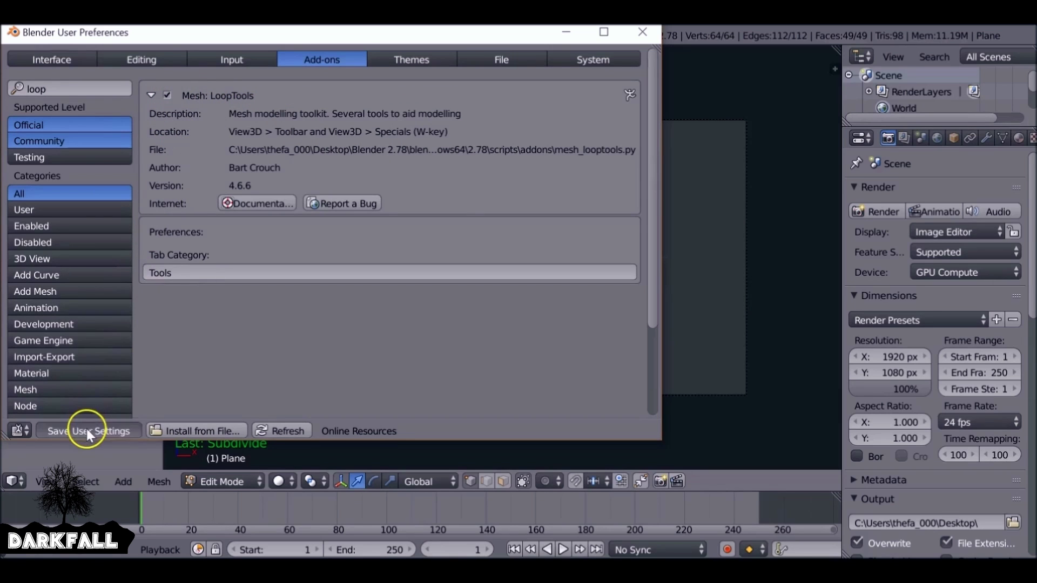
left_click(651, 34)
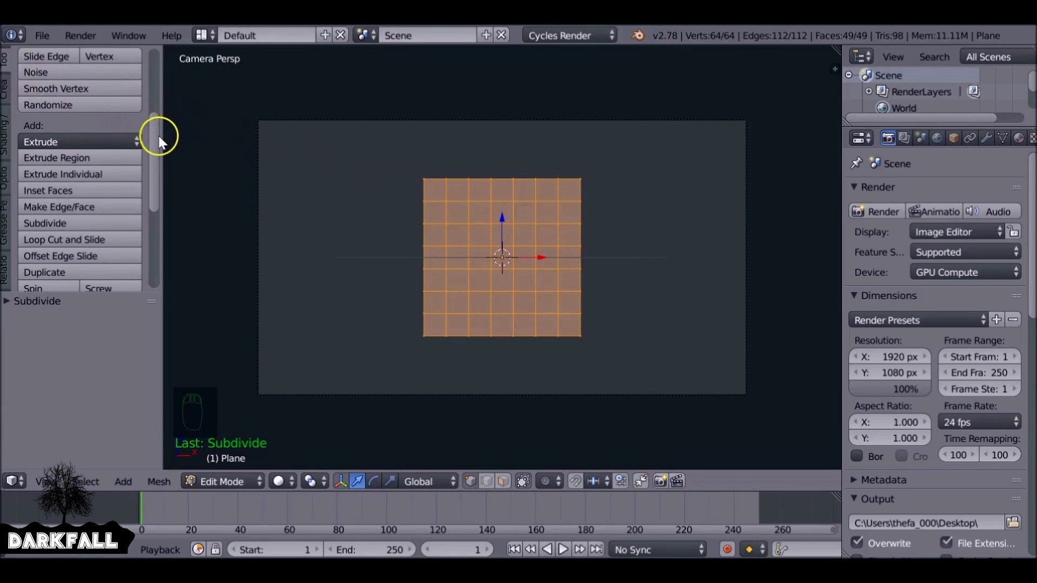
Step: Select the grid, reshape it into a circle with LoopTools Circle, and view the result
left_click_drag(157, 140, 155, 229)
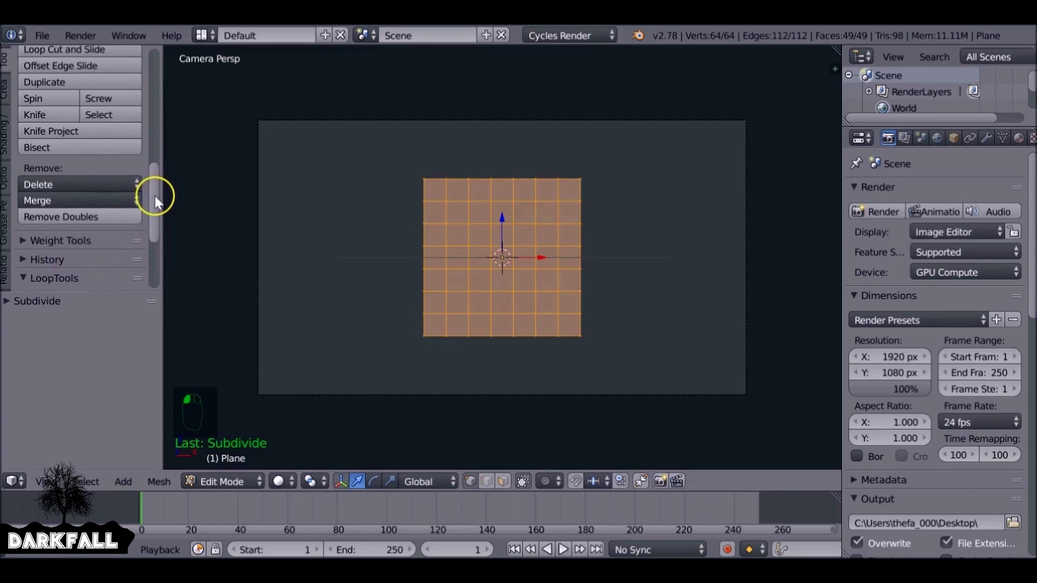
left_click_drag(153, 194, 154, 262)
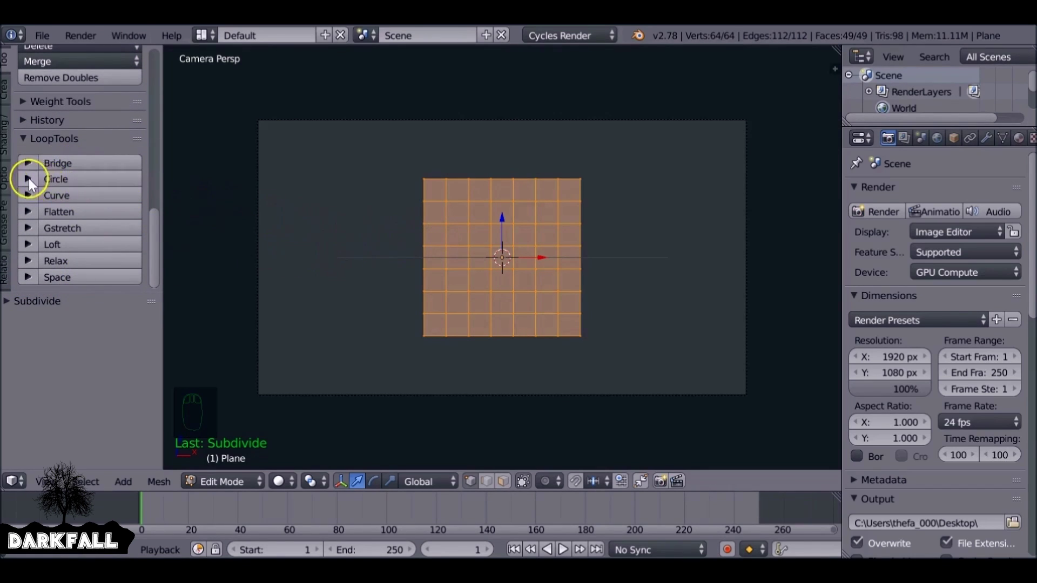
left_click(60, 177)
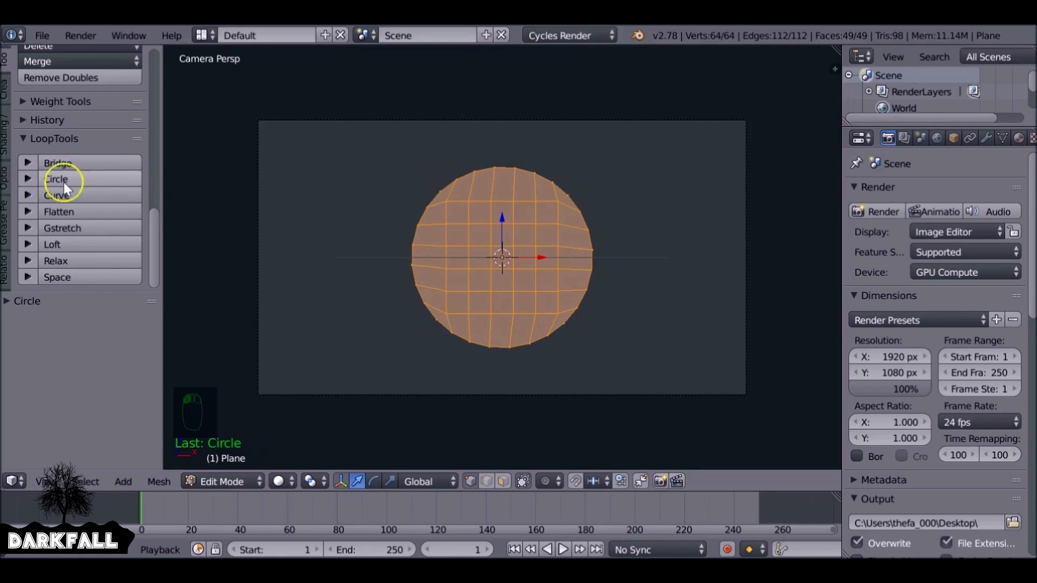
left_click(11, 301)
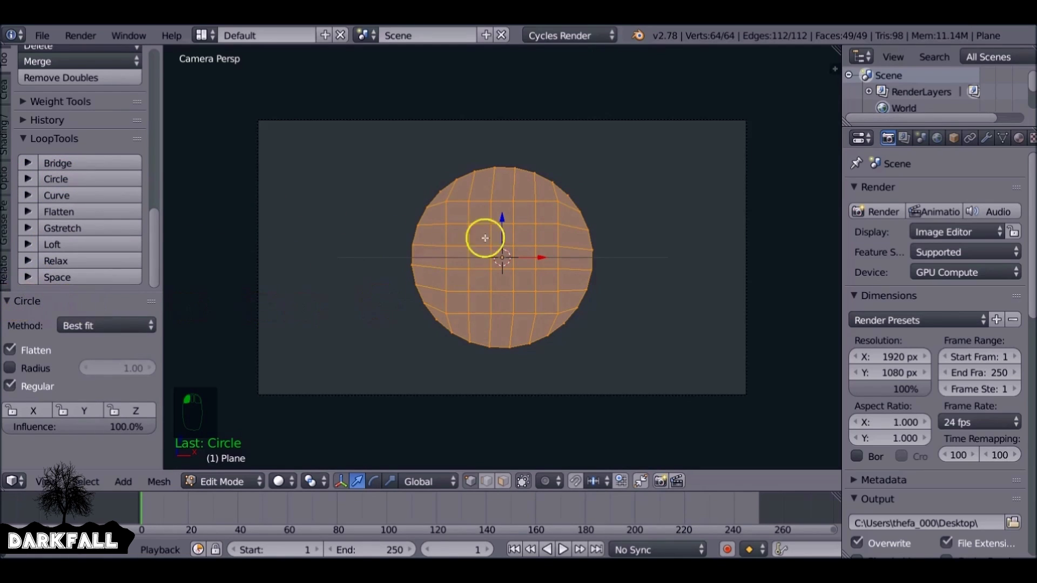
key("ctrl+KP_Subtract")
key("ctrl+i")
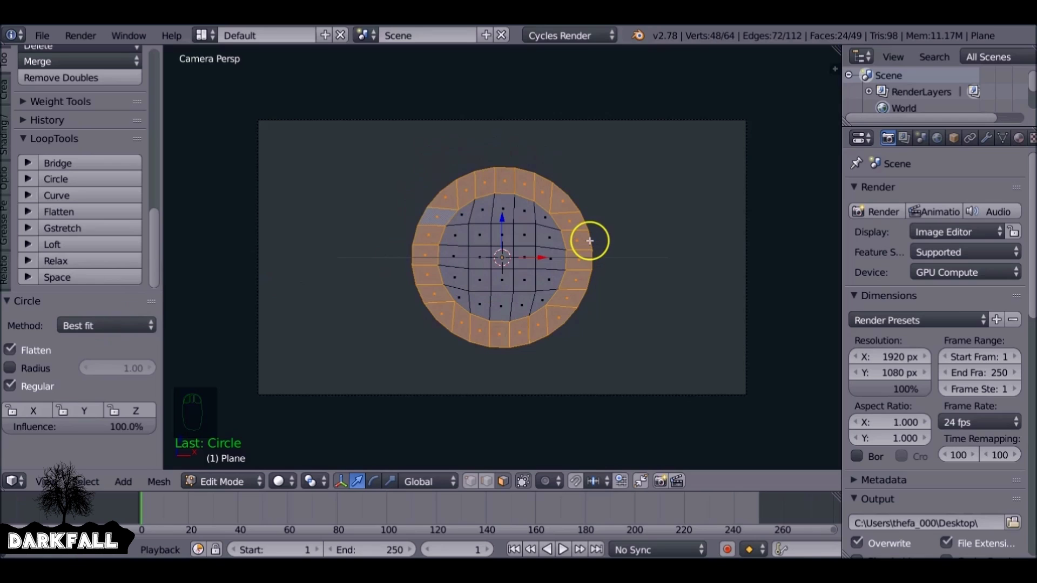
key("Tab")
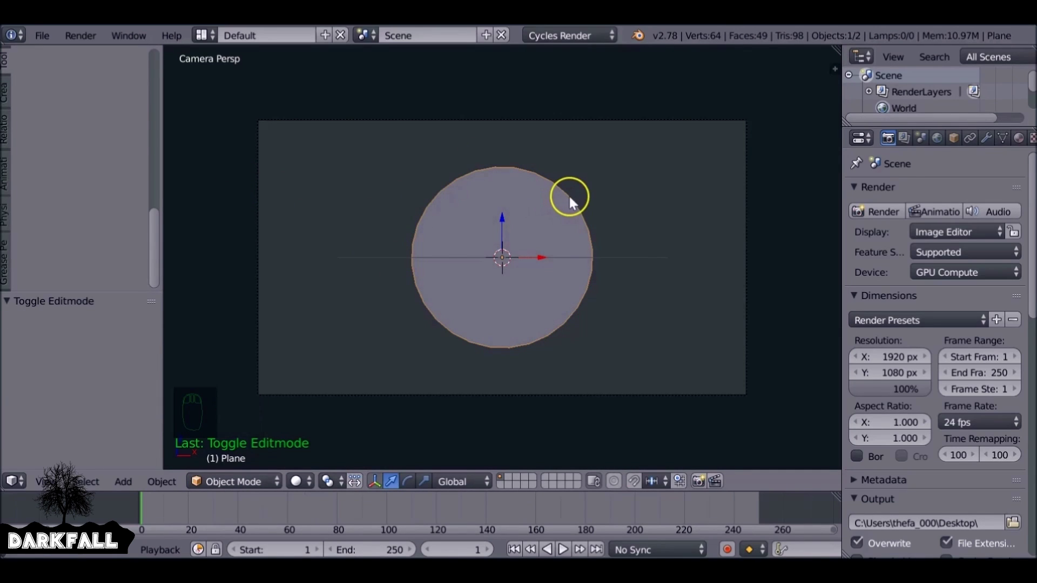
Step: Undo the circle reshape to restore the square grid and go back to Object Mode
key("Tab")
key("ctrl+z")
key("ctrl+z")
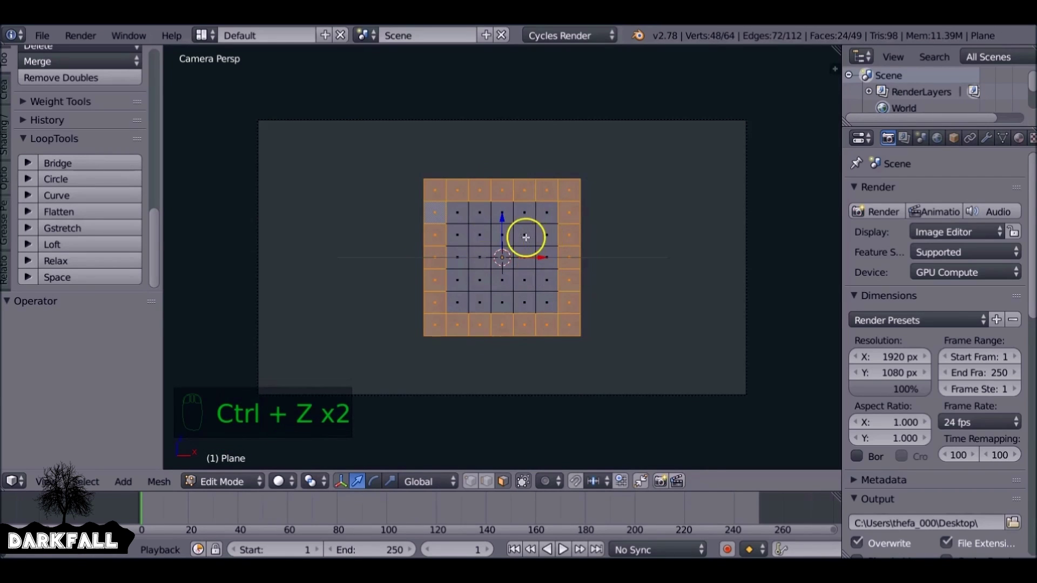
key("Tab")
key("Tab")
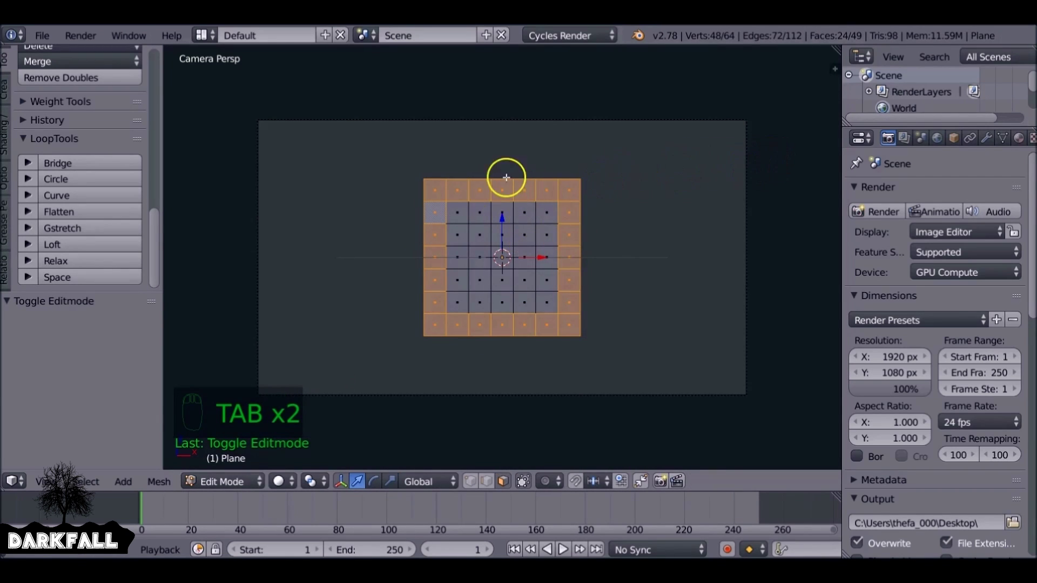
key("t")
key("t")
key("t")
key("Tab")
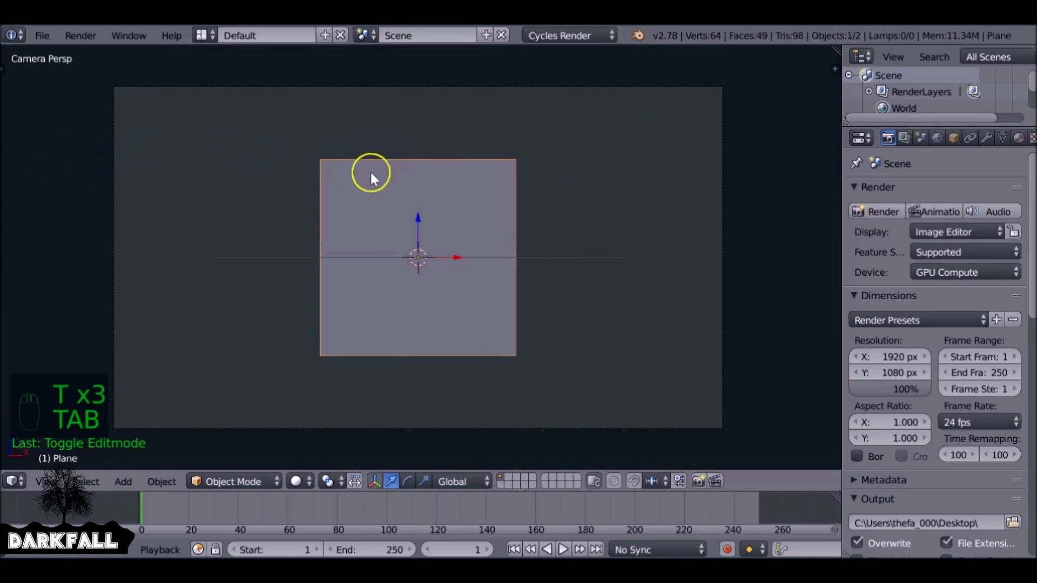
Step: Show the mesh data properties and collapse the Vertex Groups, UV Maps and Vertex Colors panels
left_click(1002, 137)
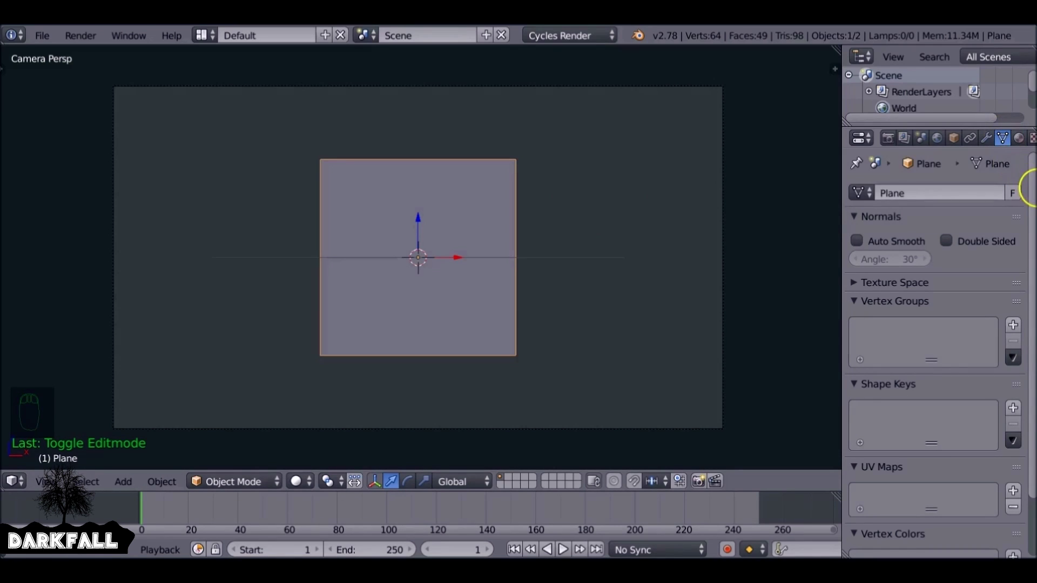
left_click_drag(1032, 188, 1032, 312)
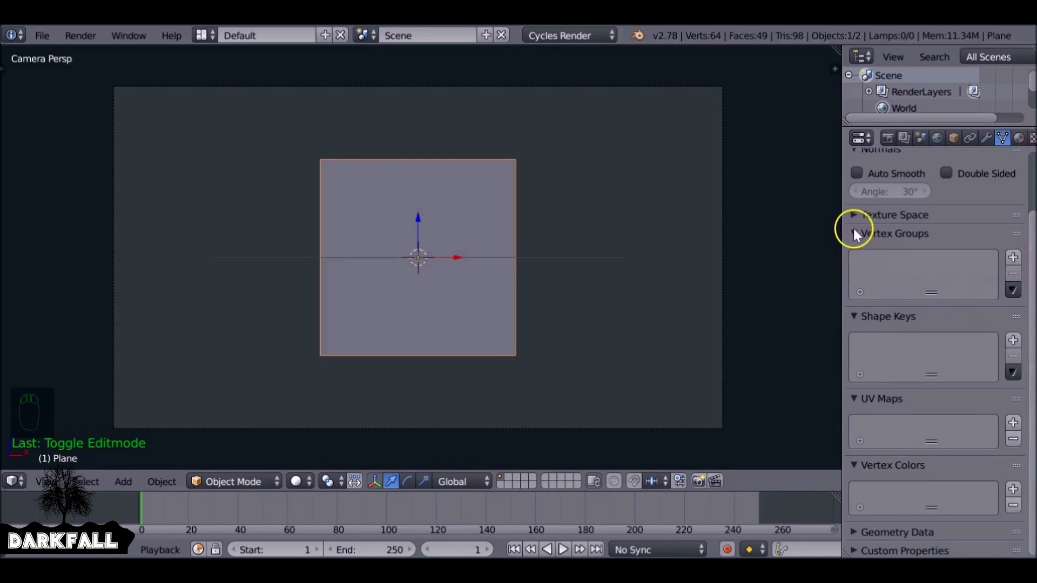
left_click(855, 234)
left_click(855, 333)
left_click(859, 351)
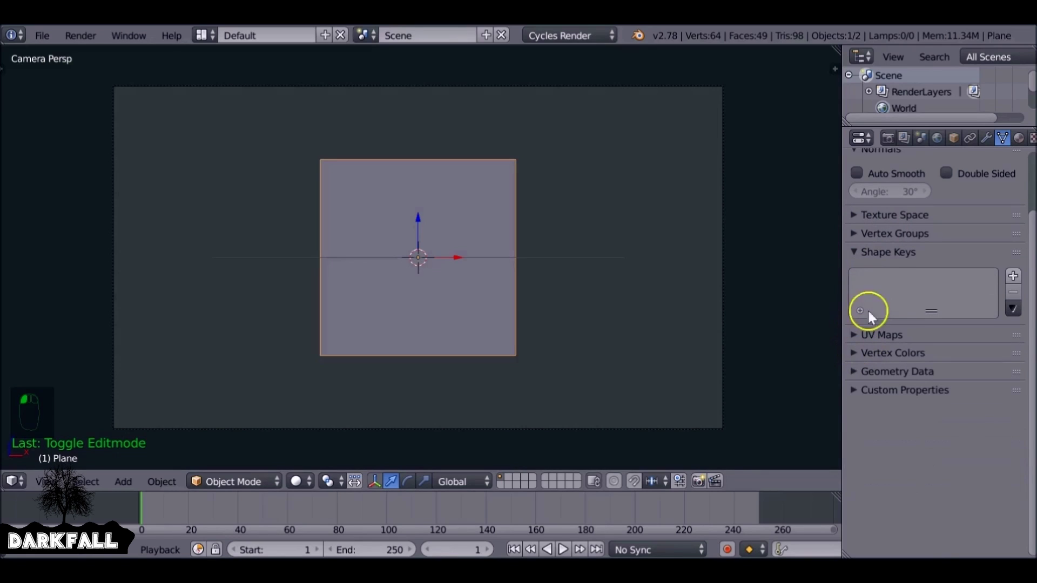
Step: Add a Basis shape key plus a second key, and rename the second one Circle
left_click(1014, 276)
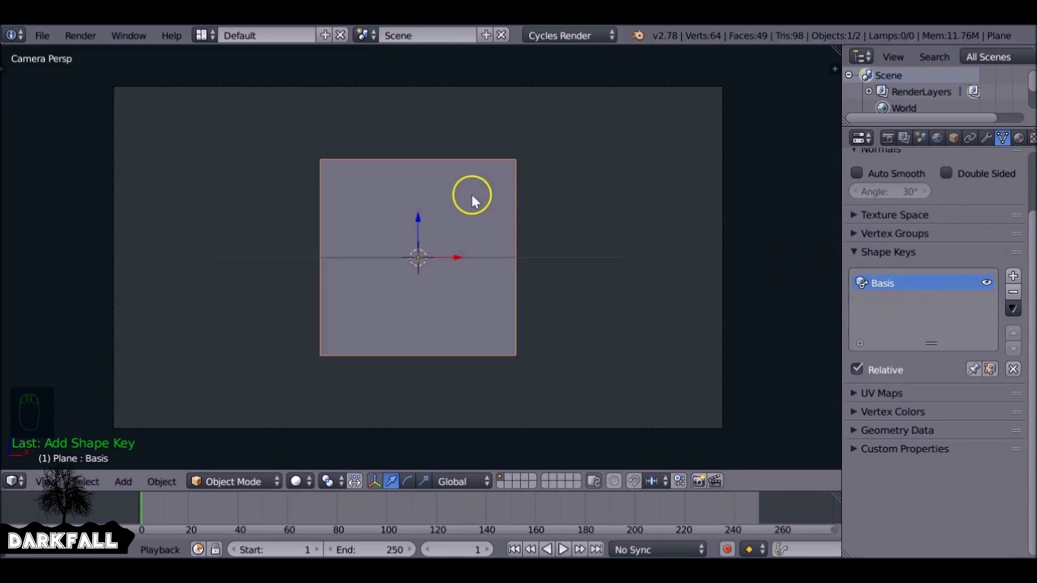
left_click(1013, 276)
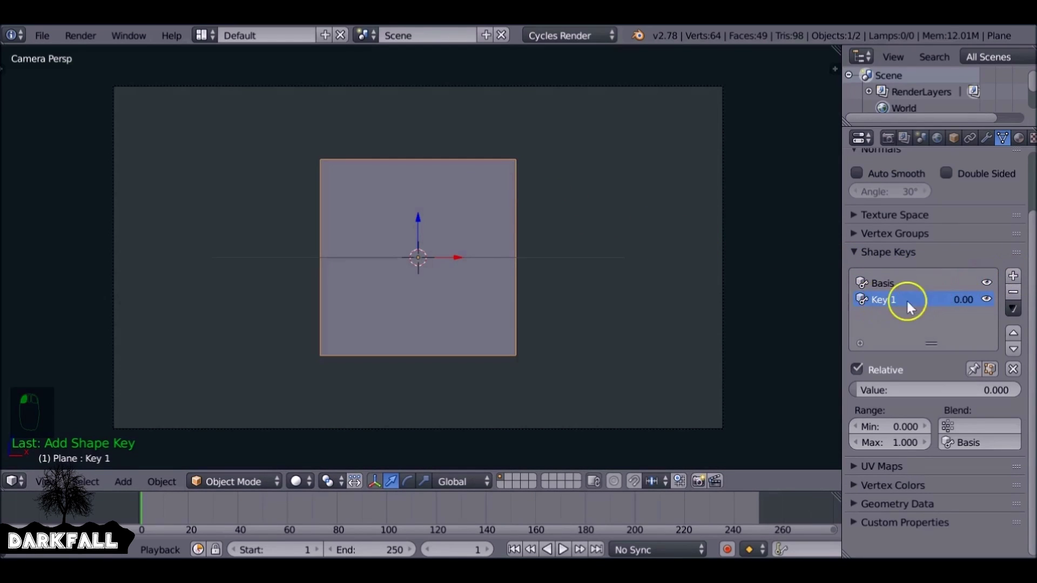
double_click(887, 301)
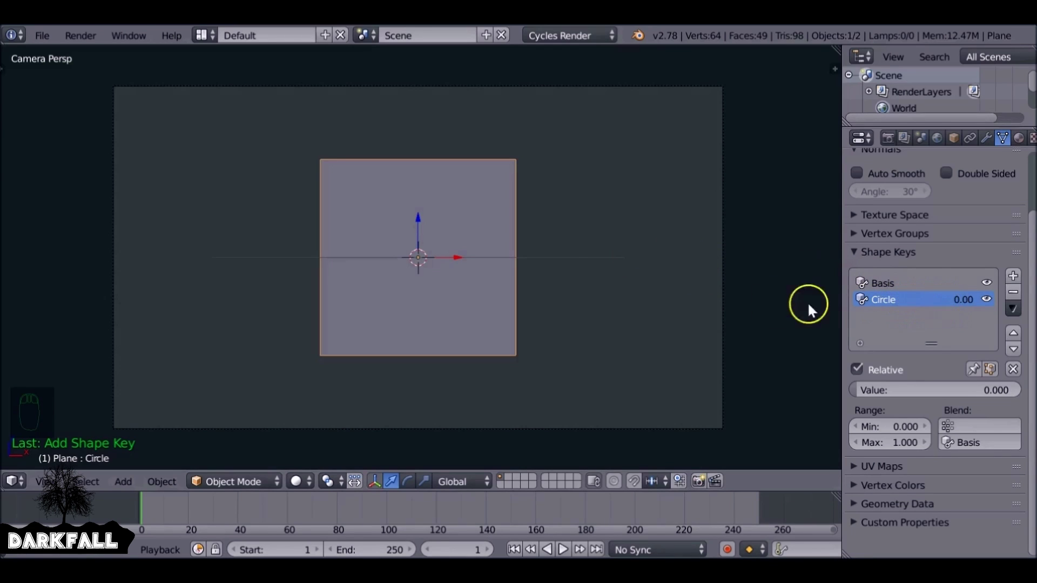
Step: With the Circle key active, round the outer vertex ring using LoopTools Circle in Edit Mode
key("Tab")
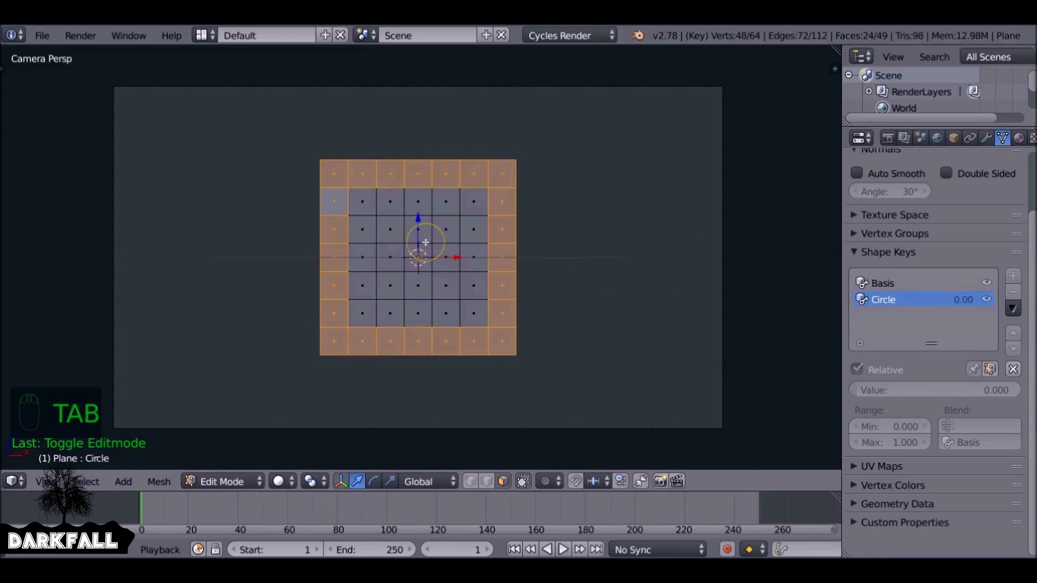
key("t")
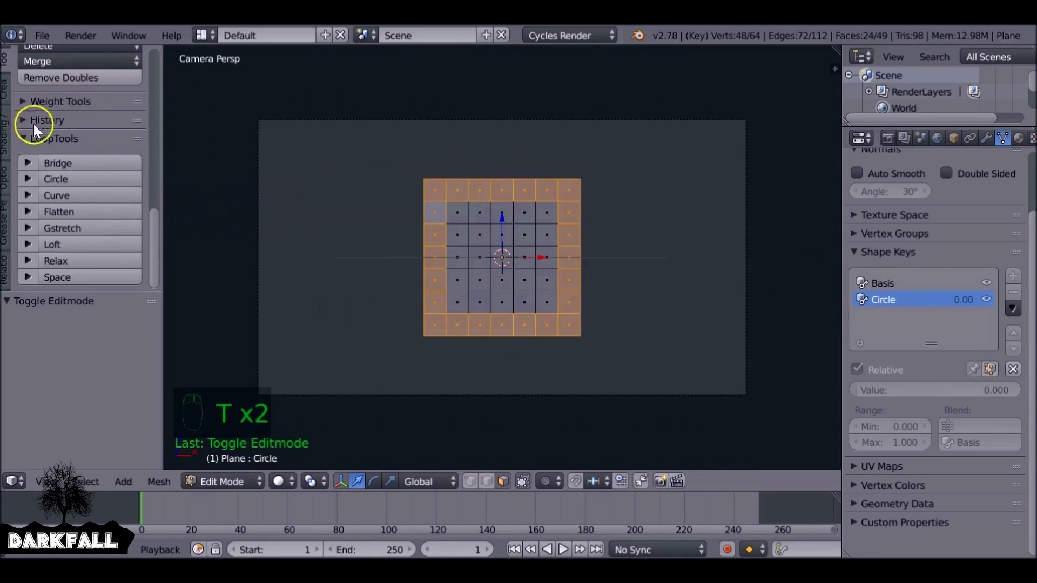
left_click(51, 176)
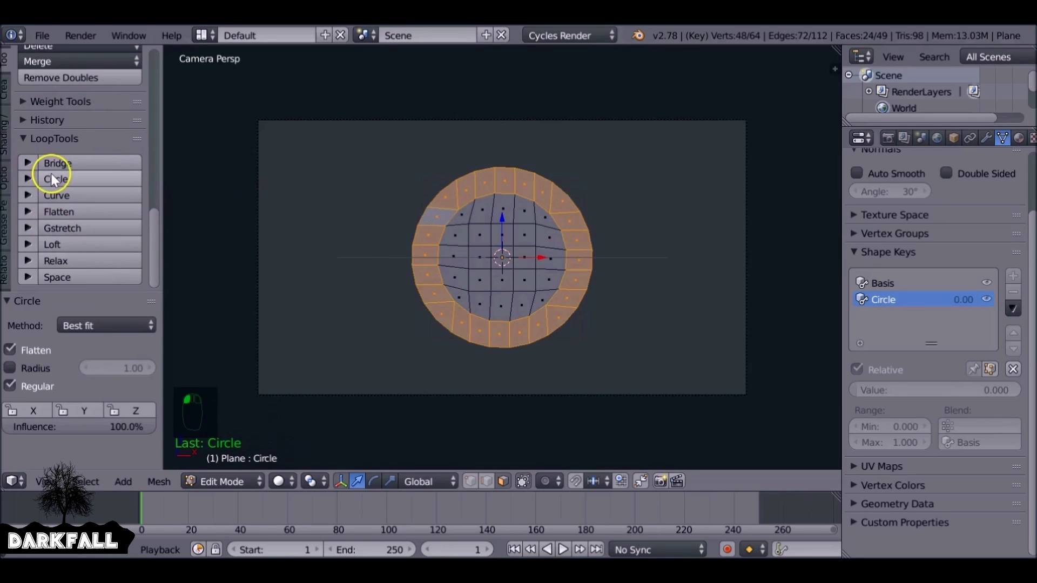
key("t")
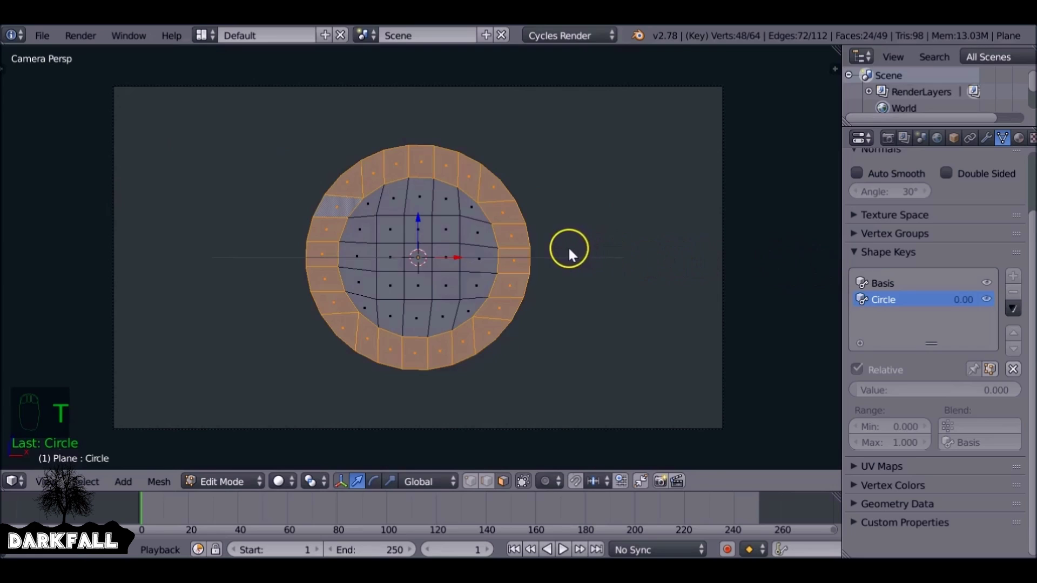
key("Tab")
Step: Select the Circle shape key, preview its morph, and keyframe its value 0 at frame 1
left_click(882, 283)
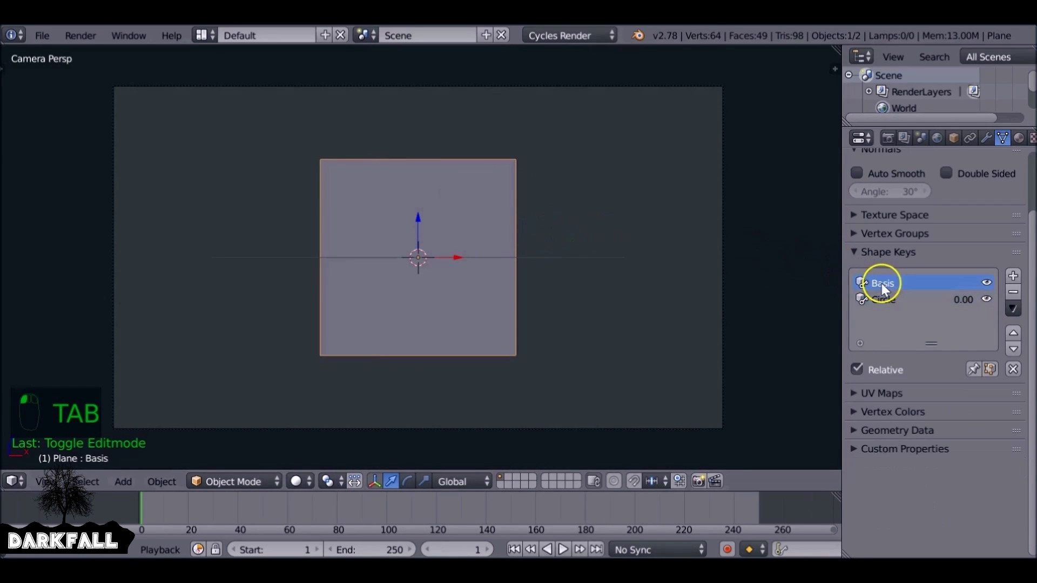
left_click(883, 300)
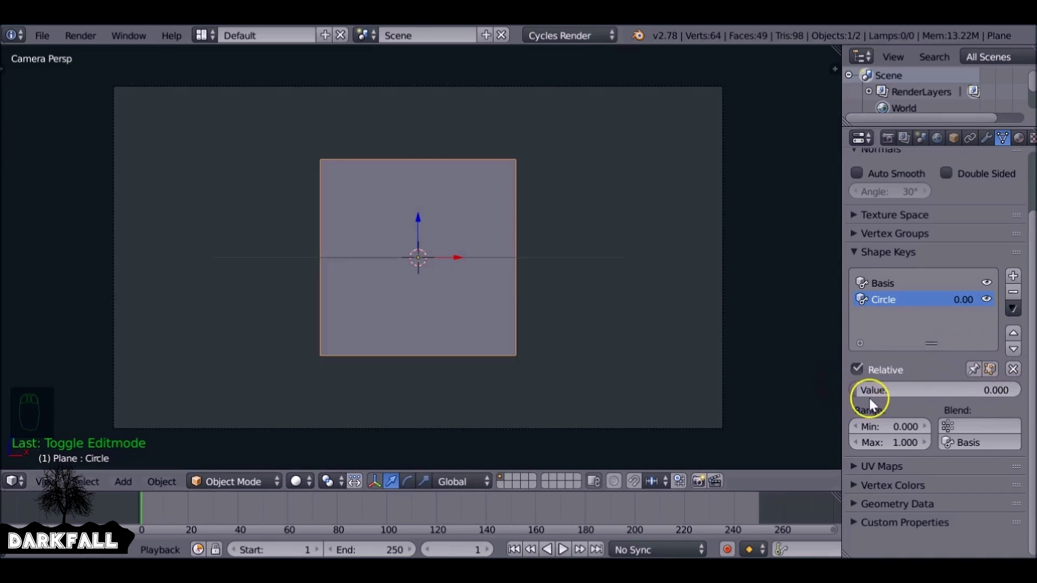
left_click_drag(865, 390, 456, 153)
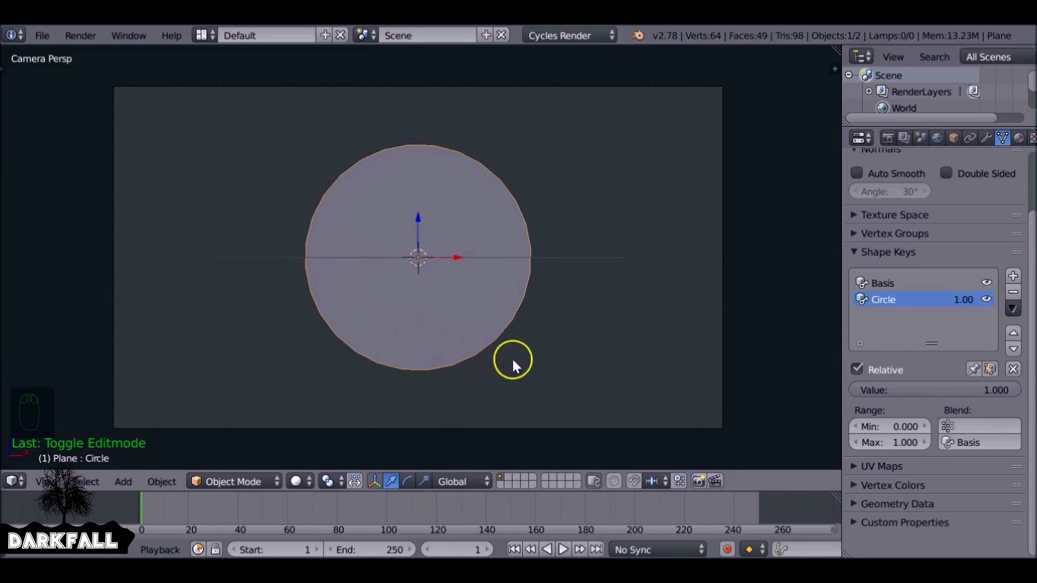
left_click_drag(1005, 389, 834, 378)
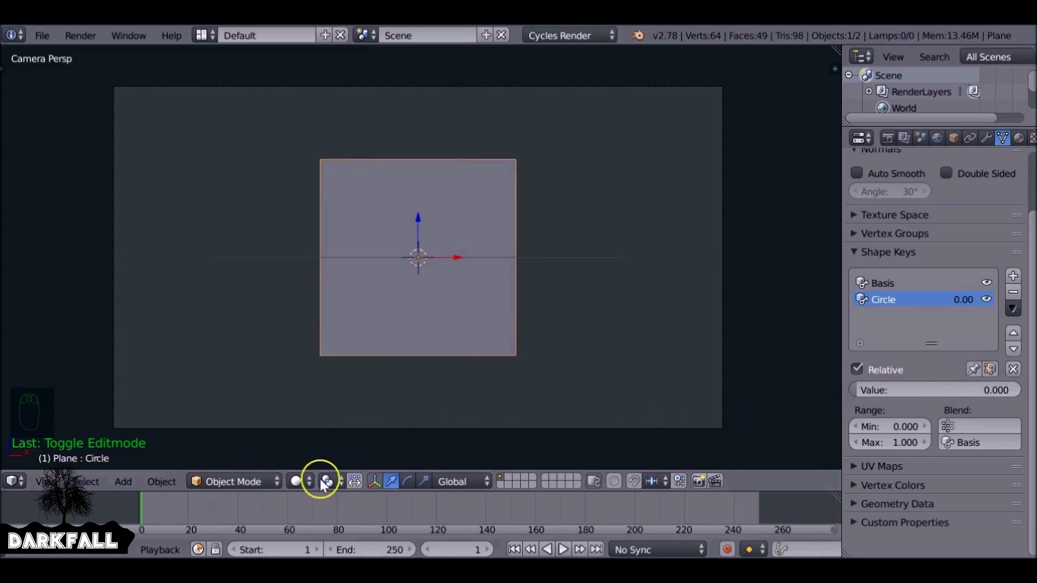
key("i")
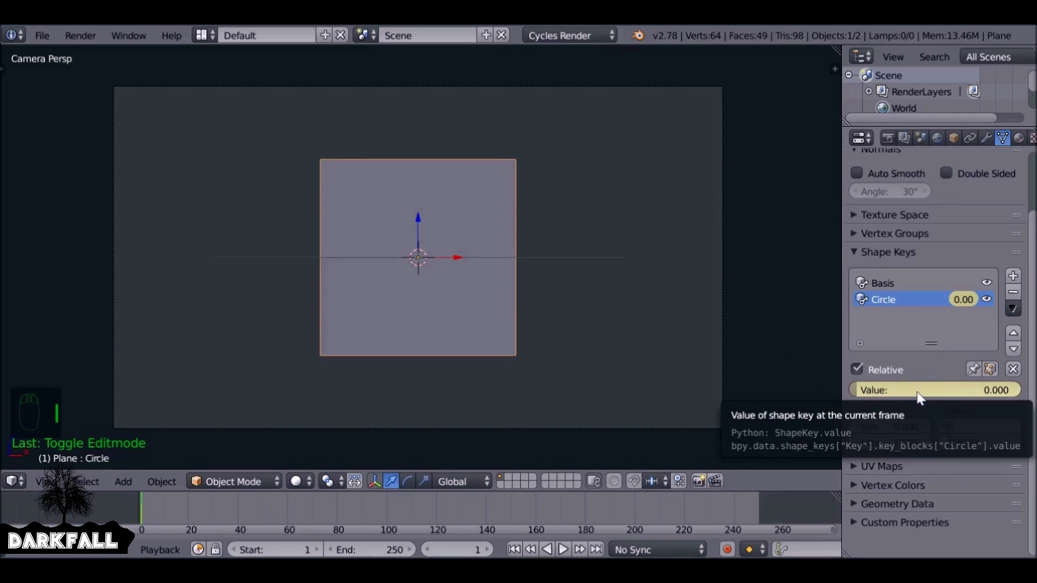
Step: Keyframe the Circle value at 1.0 on frame 80 and play the morph from frame 1
left_click_drag(148, 501, 337, 517)
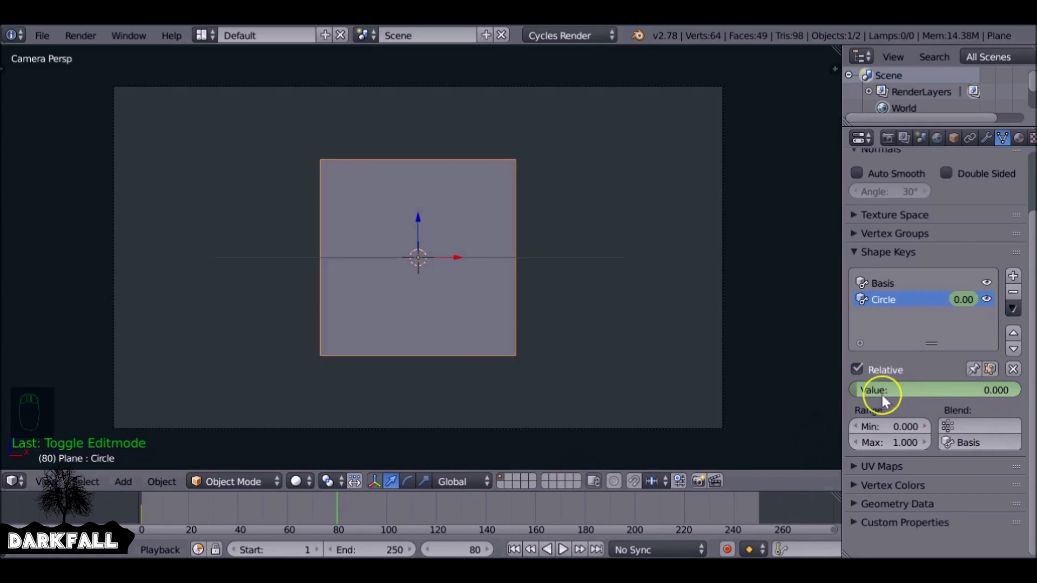
left_click_drag(881, 393, 1010, 388)
key("i")
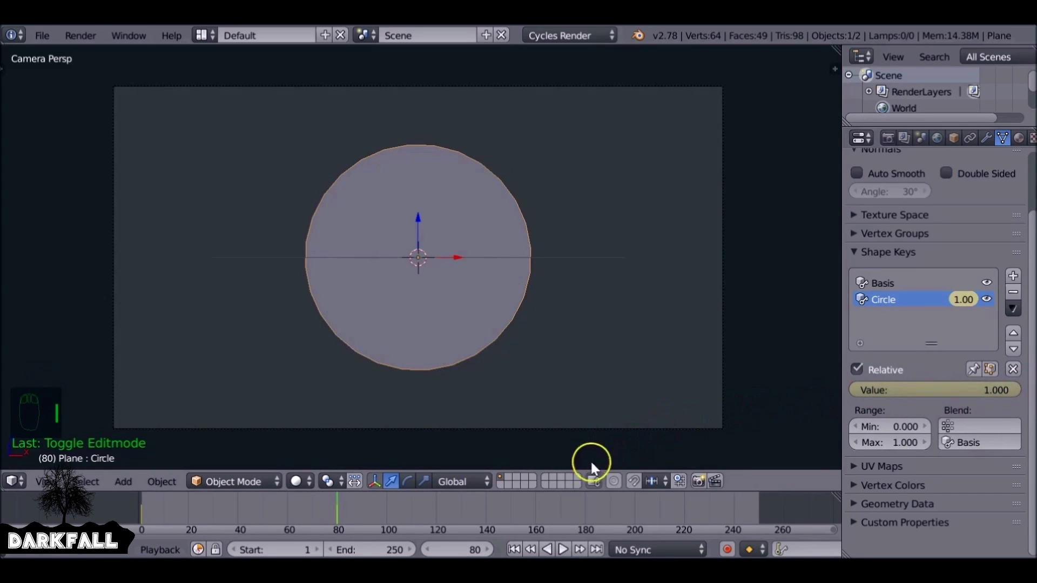
left_click(514, 549)
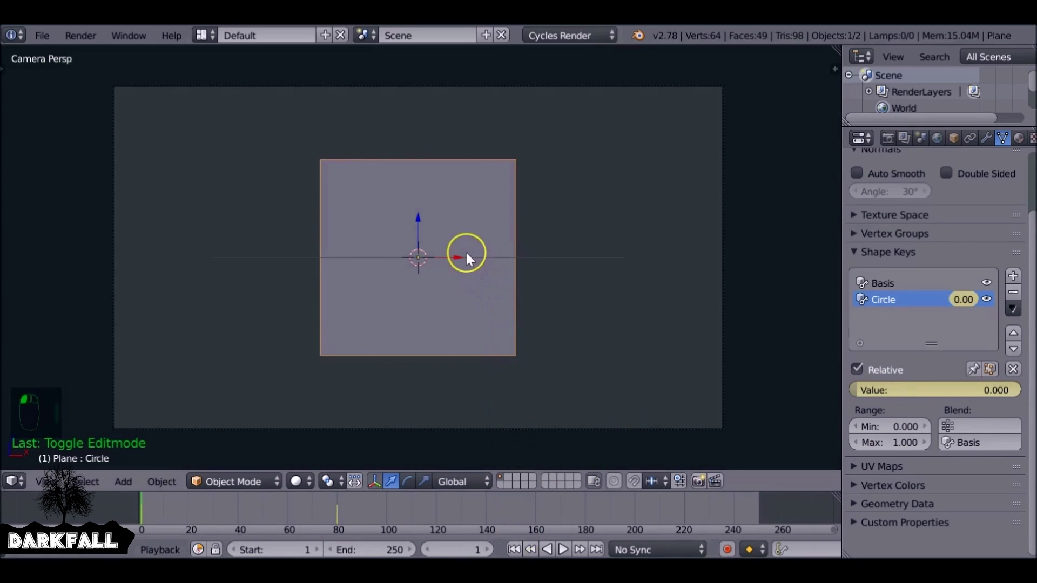
key("alt+a")
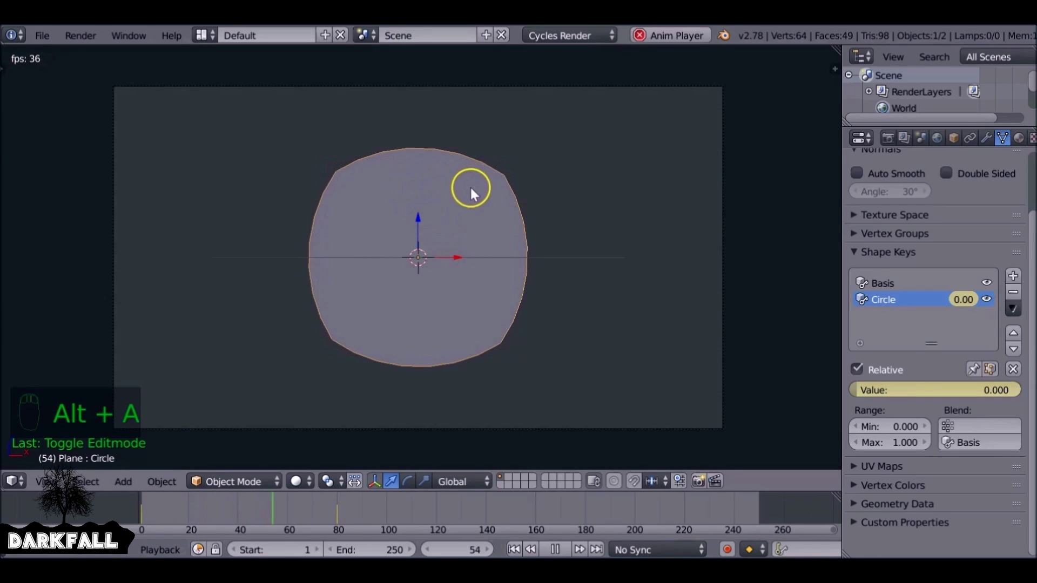
left_click(554, 550)
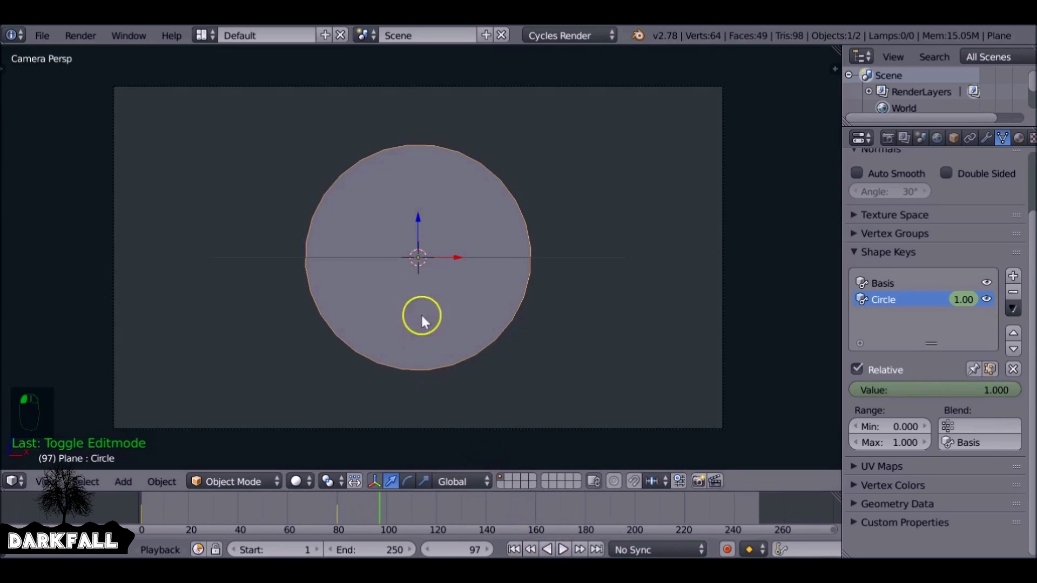
Step: Move the square plane to the left and add a circle mesh at the centre
key("g")
left_click(271, 243)
left_click(514, 548)
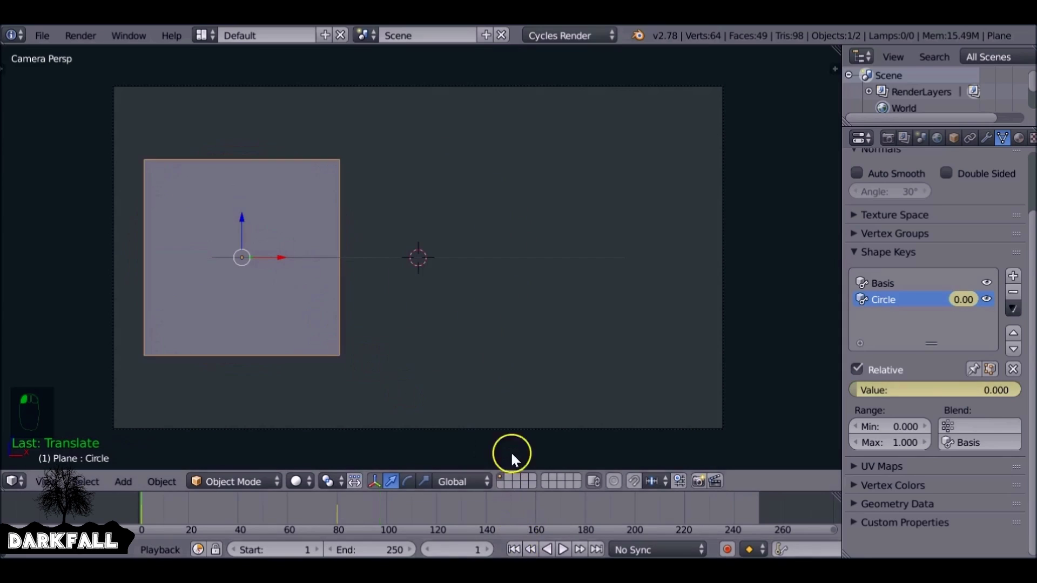
key("shift+a")
mouse_move(471, 282)
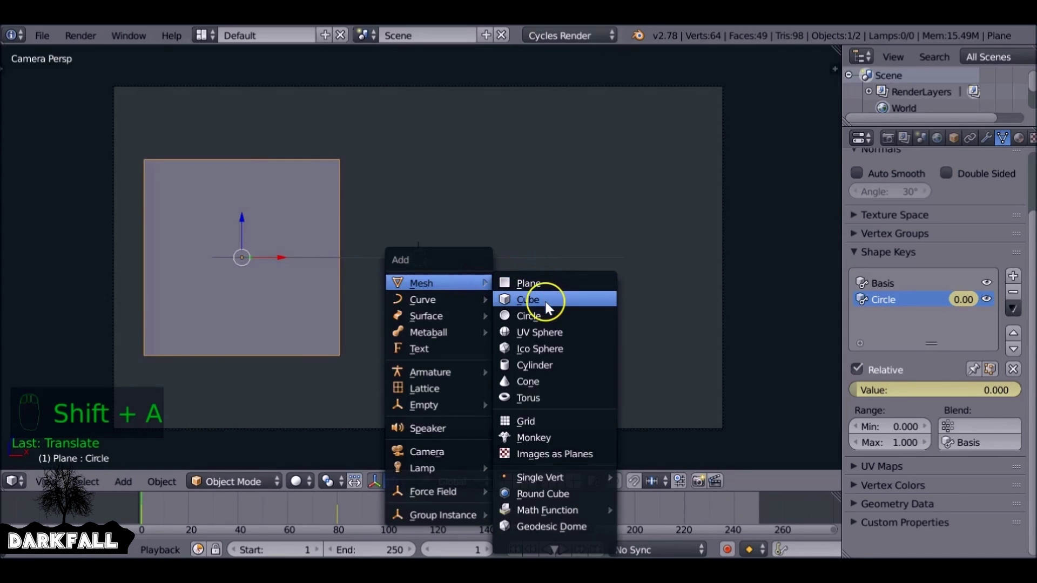
left_click(532, 316)
Step: Rotate the circle 90° about X, scale it to about 1.99, and fill it with a face
key("r")
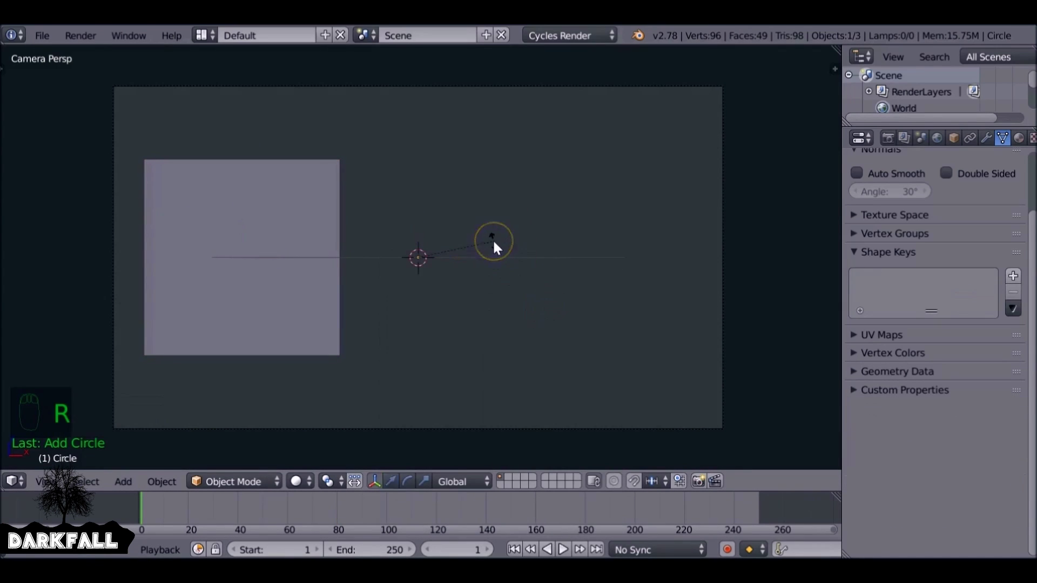
key("x")
key("9")
key("0")
key("Return")
key("s")
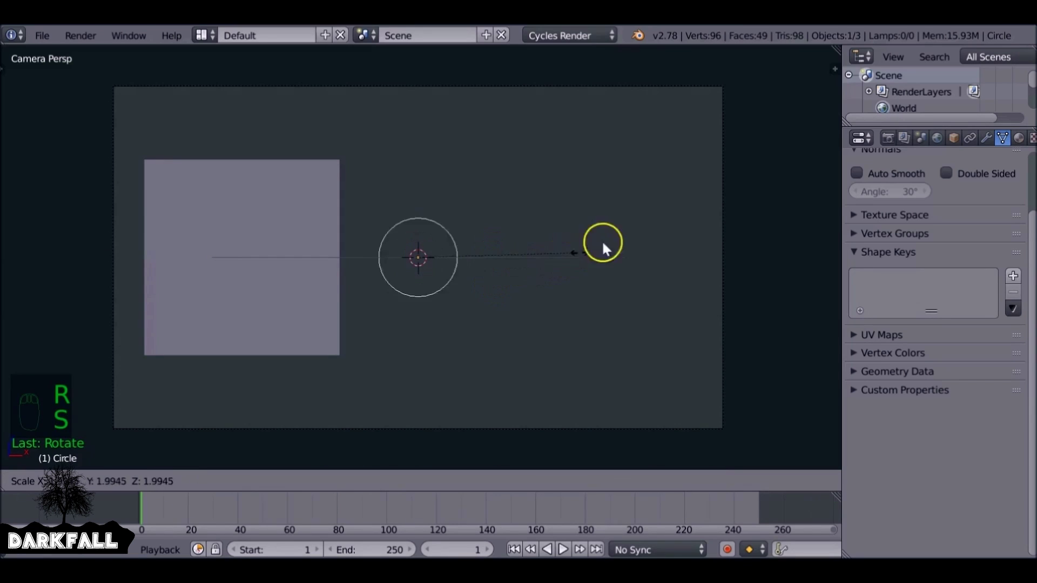
left_click(715, 187)
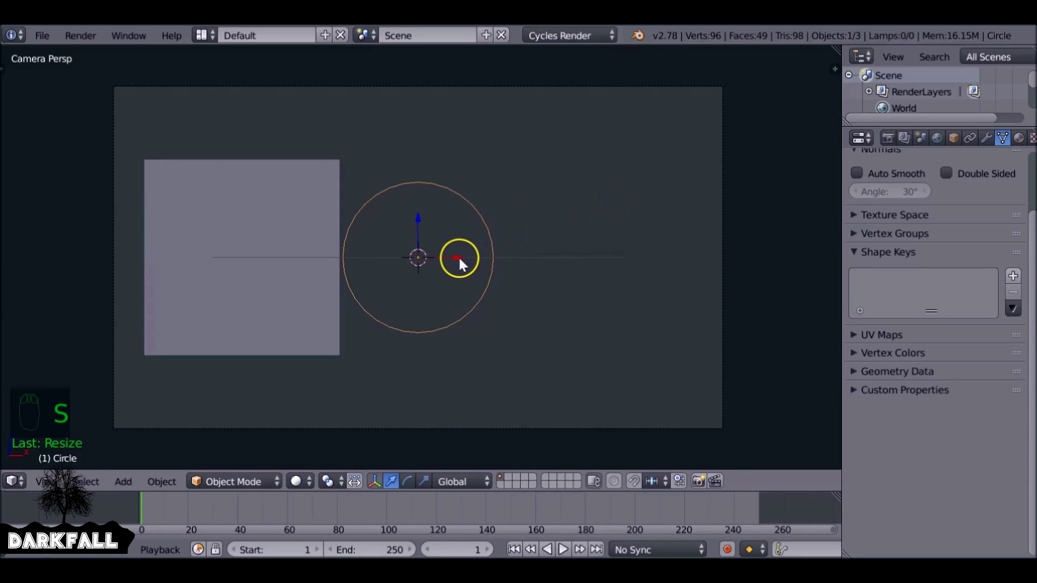
key("Tab")
key("f")
key("Tab")
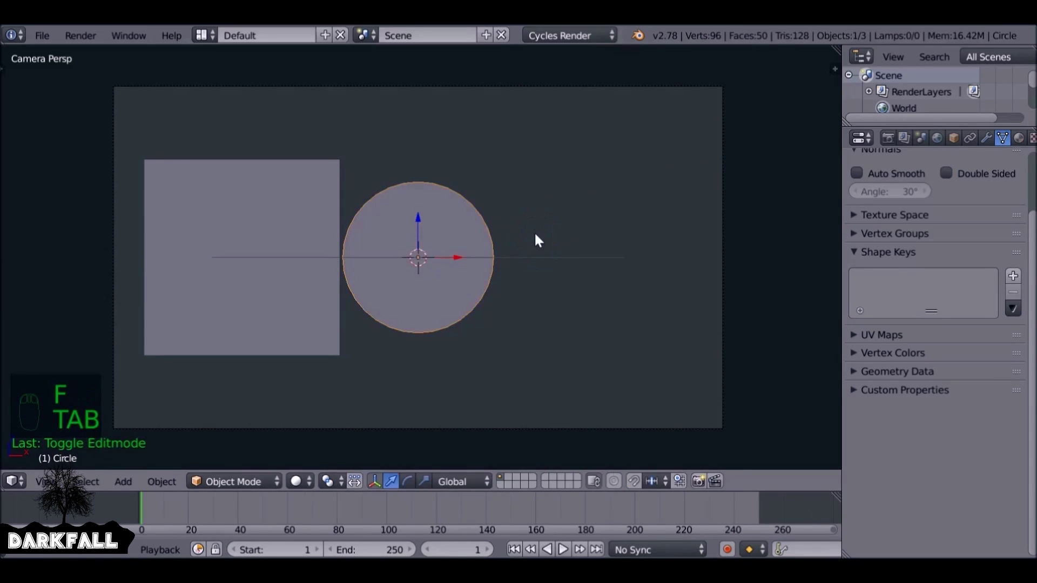
Step: Move the square plane further left and select the circle
right_click(261, 212)
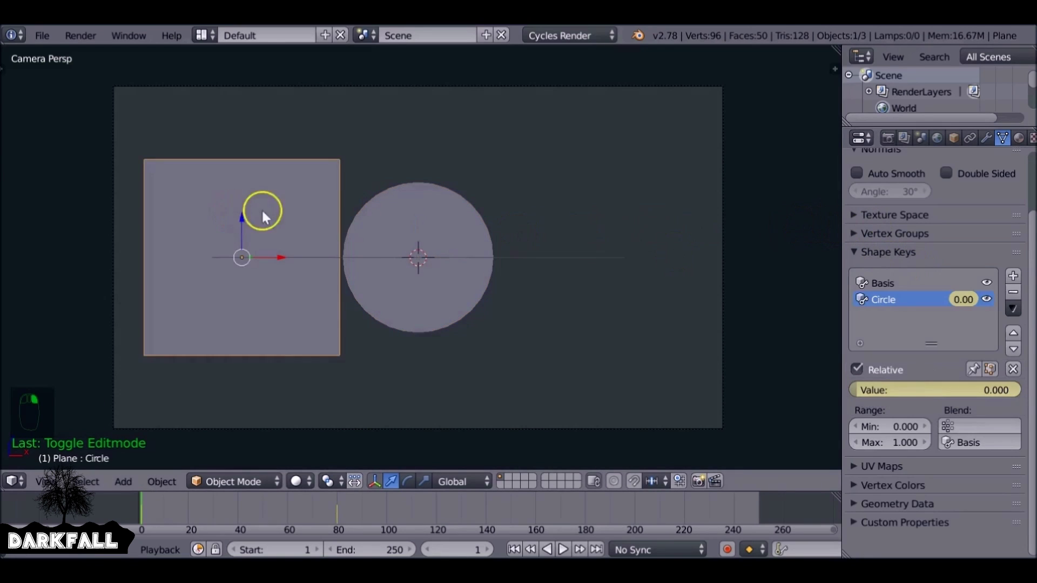
right_click_drag(261, 213, 243, 264)
left_click(242, 259)
right_click(419, 258)
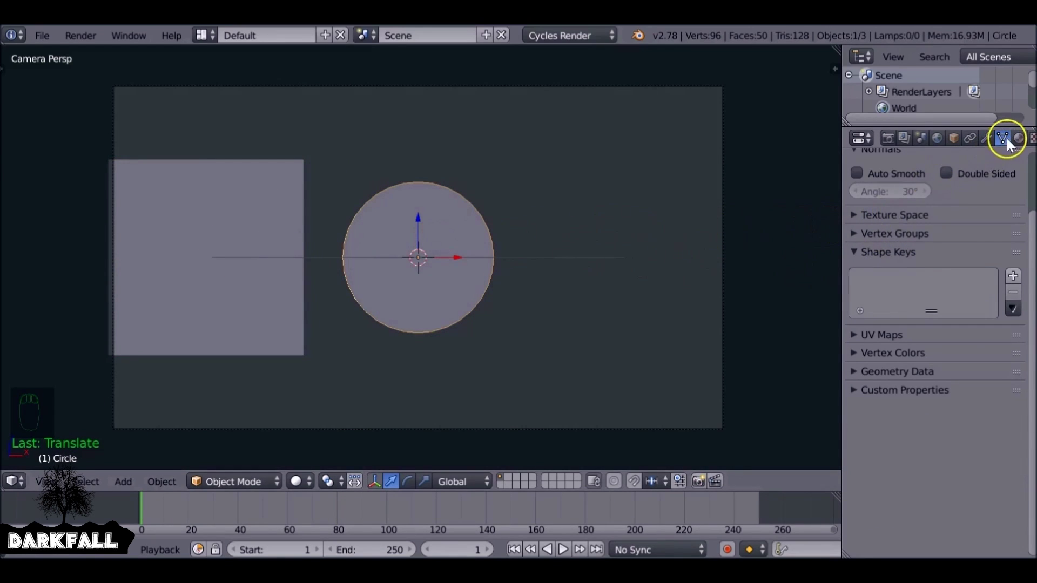
Step: Add Basis and Shape2 shape keys to the circle and select six rim vertices in Edit Mode
left_click(1014, 276)
left_click(1014, 276)
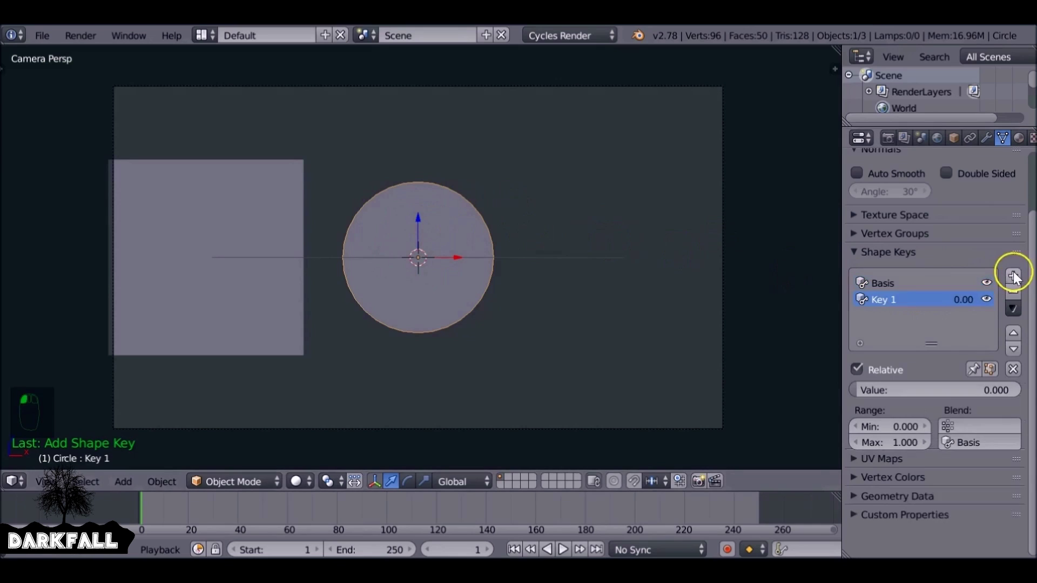
left_click(891, 302)
key("Tab")
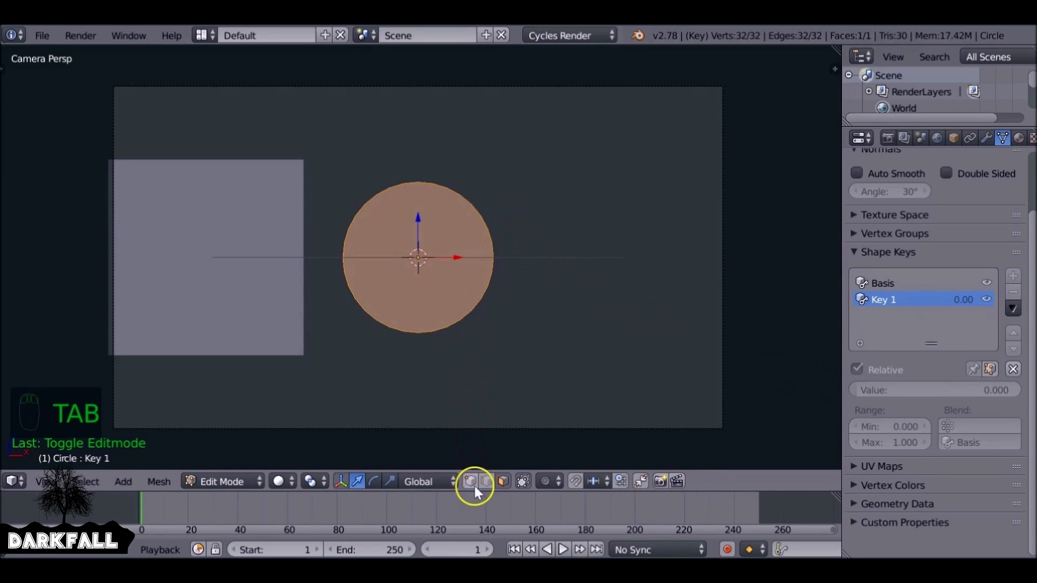
right_click(377, 194)
right_click(432, 184, "shift")
right_click(481, 216, "shift")
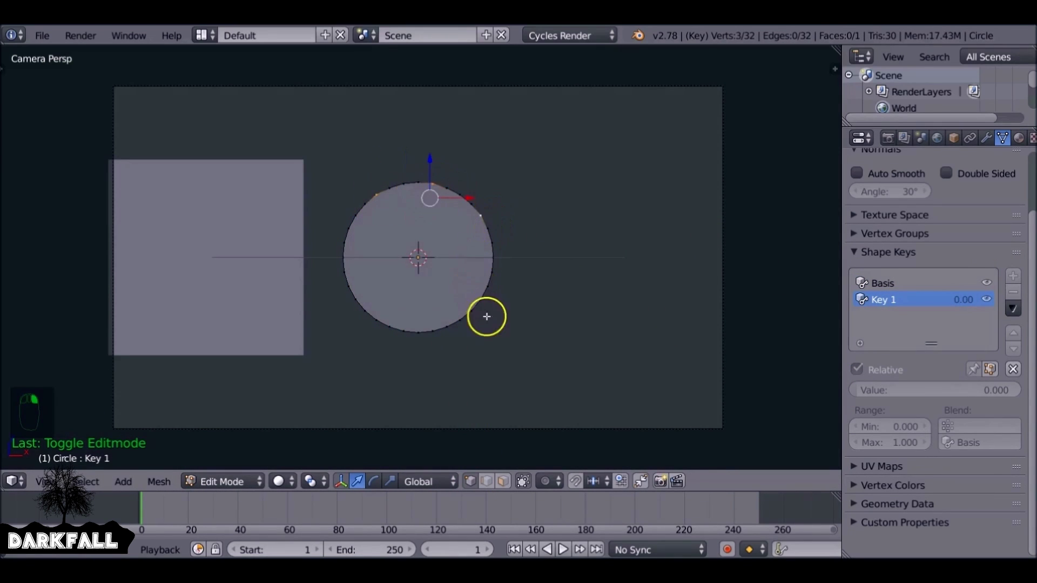
right_click(484, 316, "shift")
right_click(361, 310, "shift")
right_click(345, 255, "shift")
Step: Scale the six selected rim vertices inward into a jagged flower outline
key("s")
left_click(493, 280)
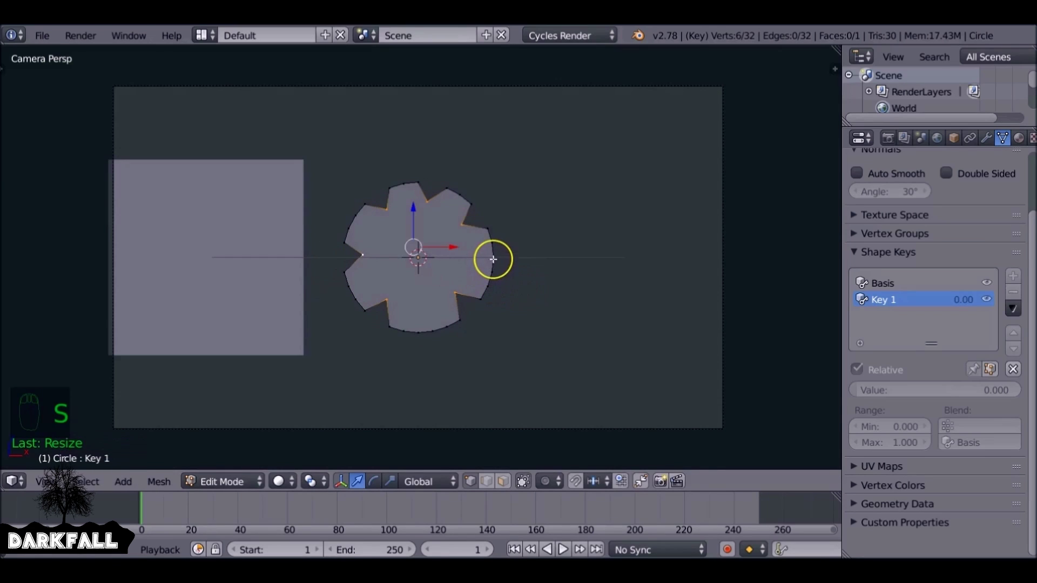
key("ctrl+z")
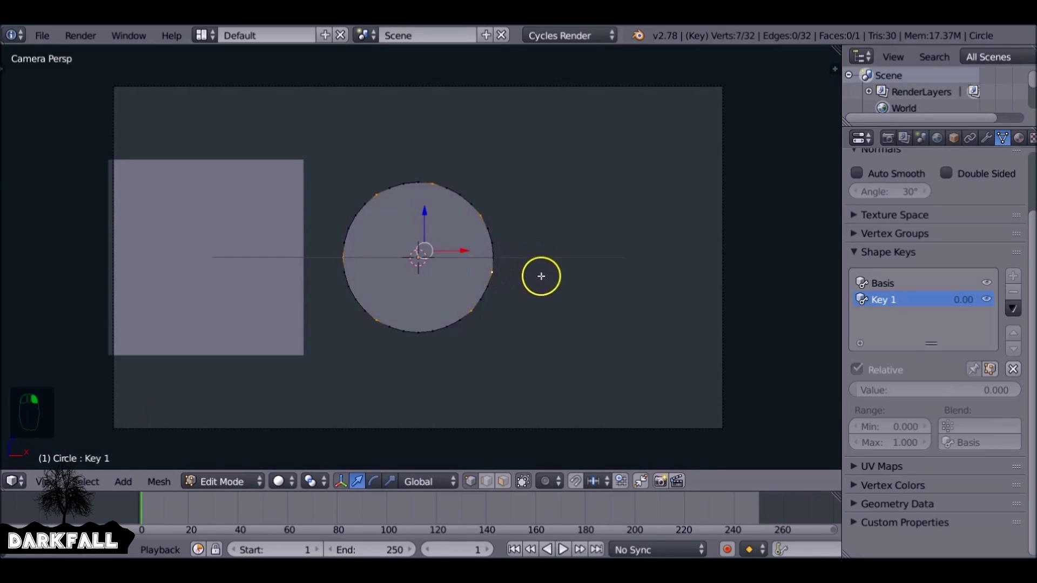
key("s")
left_click(494, 264)
key("Tab")
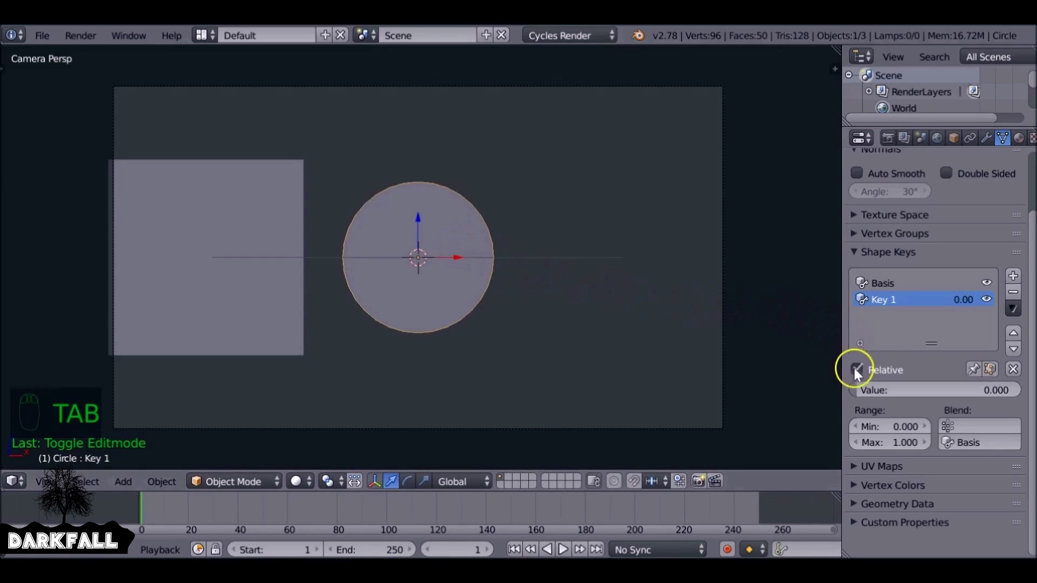
Step: Preview Shape2 at 0.536, then set its value back to 0
left_click_drag(868, 389, 954, 364)
left_click(929, 363)
left_click(899, 301)
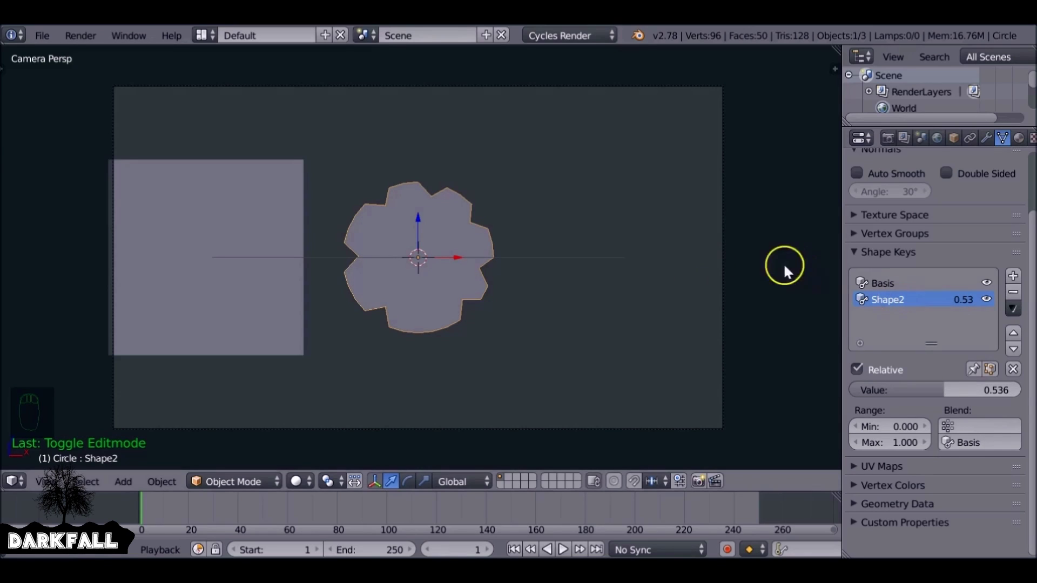
left_click_drag(916, 391, 866, 370)
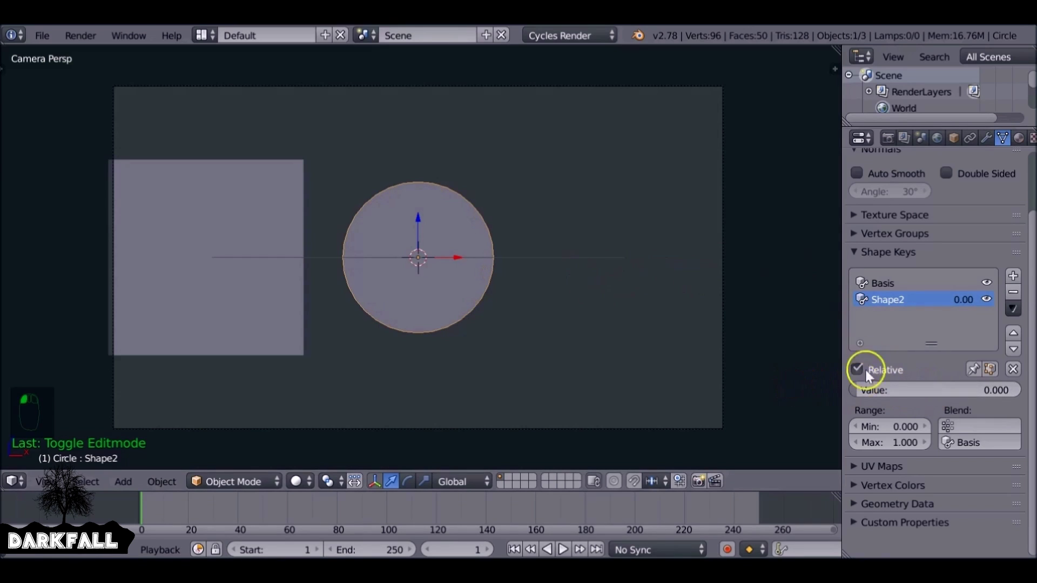
Step: Create Key 2 and scale four of the circle's vertices outward into spikes
left_click(1013, 277)
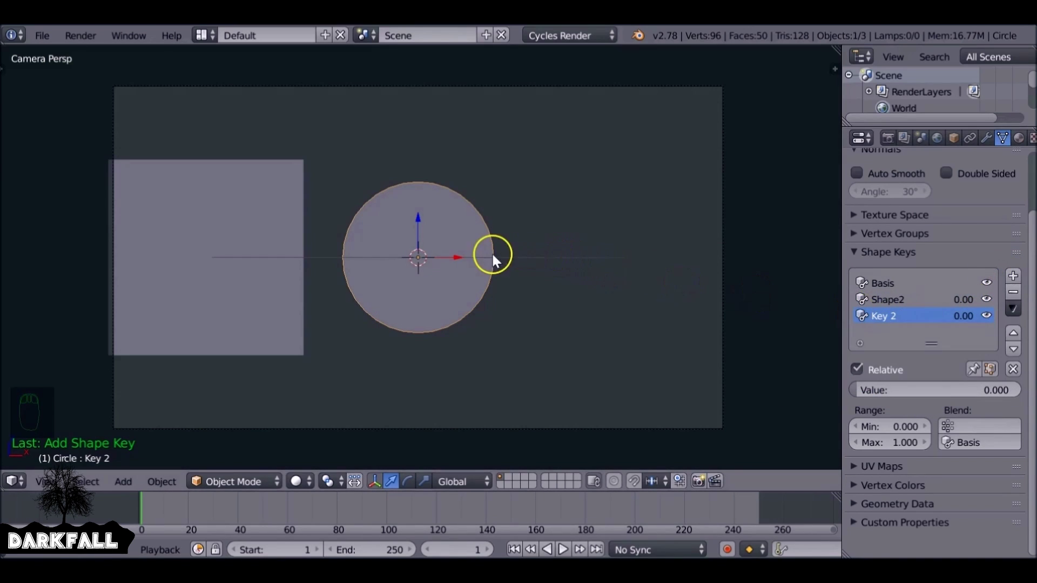
key("Tab")
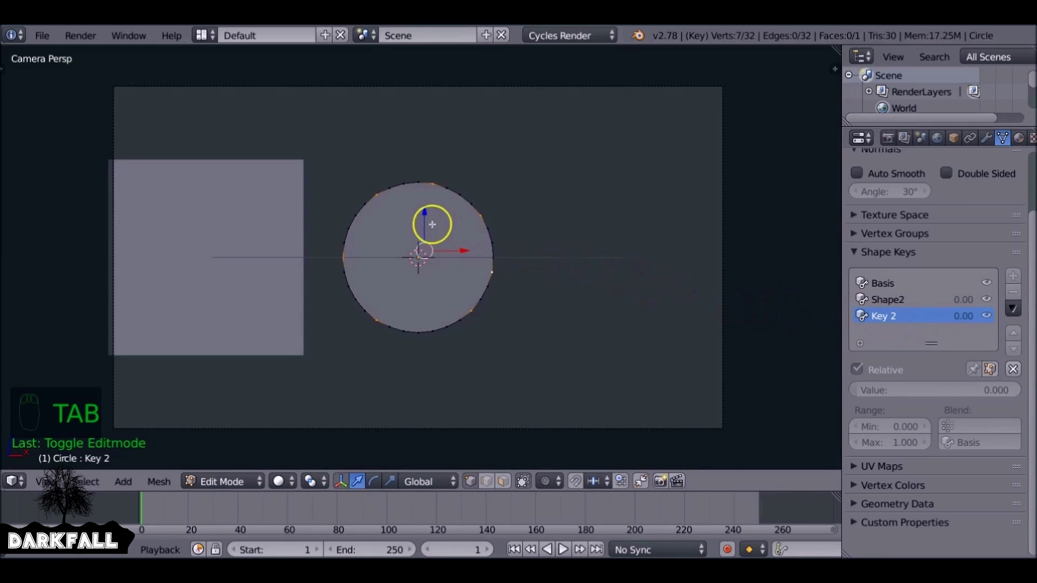
right_click(402, 180)
right_click(367, 296, "shift")
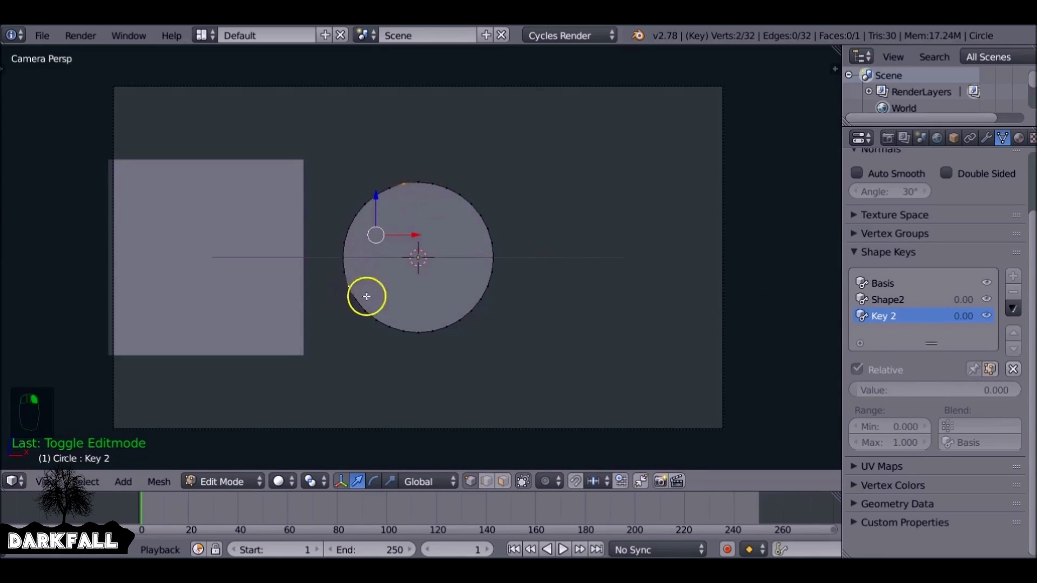
right_click(484, 301, "shift")
right_click(476, 201, "shift")
key("s")
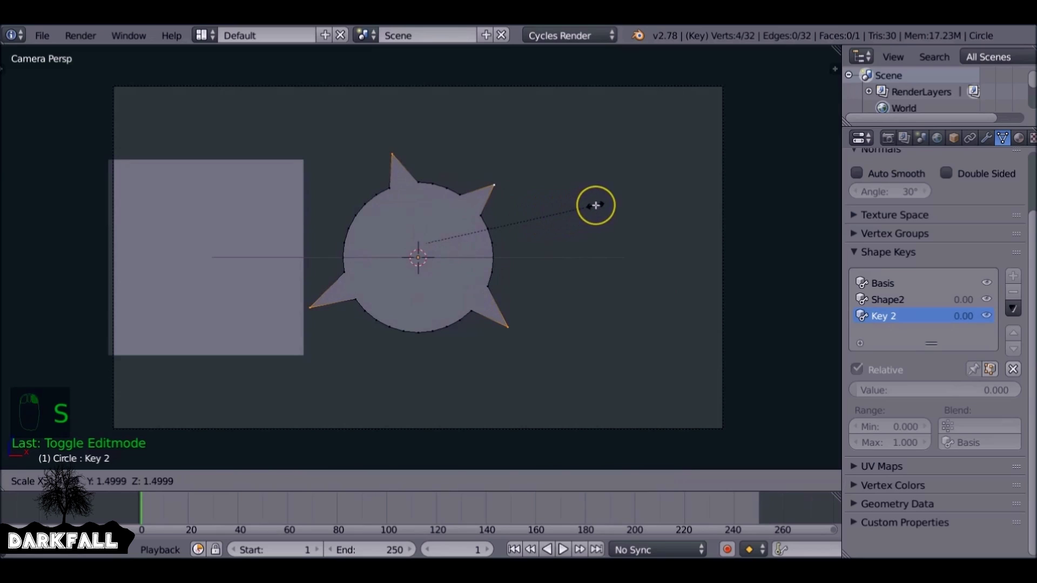
left_click(572, 222)
key("Tab")
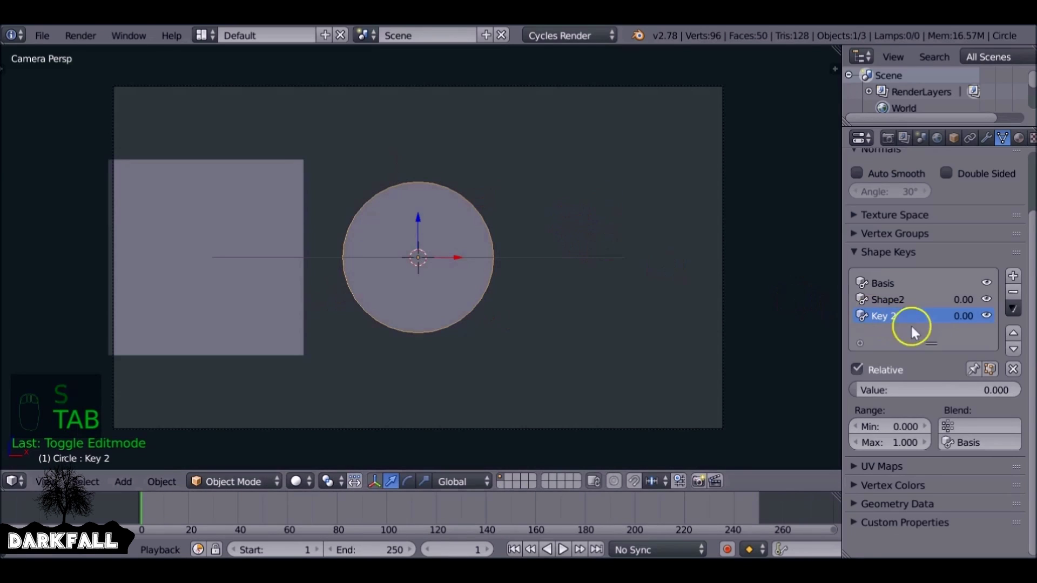
Step: Preview Key 2's spikes and raise Shape2's value to about 0.629
left_click_drag(854, 387, 958, 386)
left_click(910, 300)
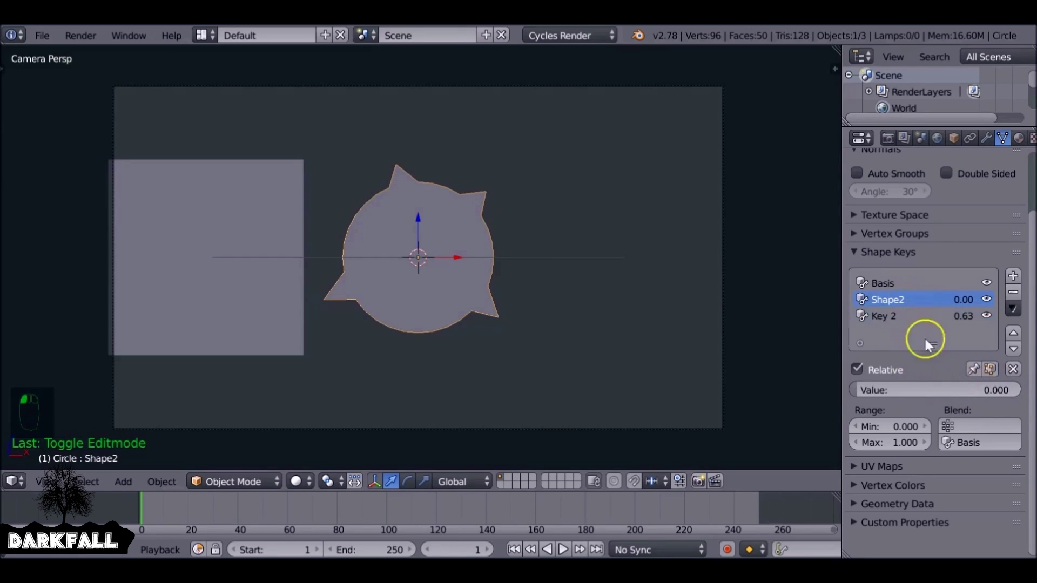
left_click_drag(855, 390, 959, 389)
Step: Reset the Shape2 and Key 2 values back to 0
left_click(959, 389)
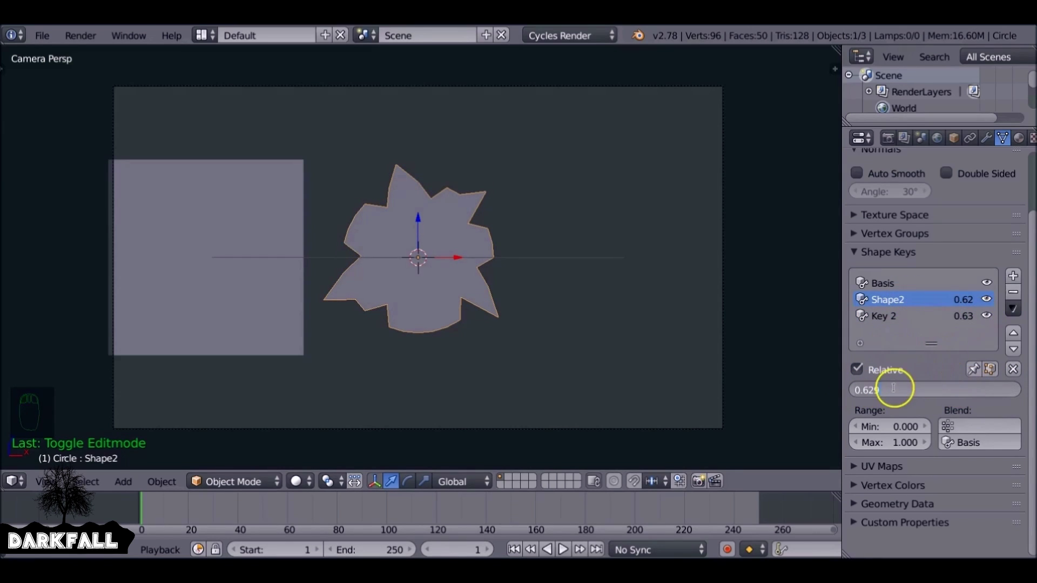
key("Return")
key("BackSpace")
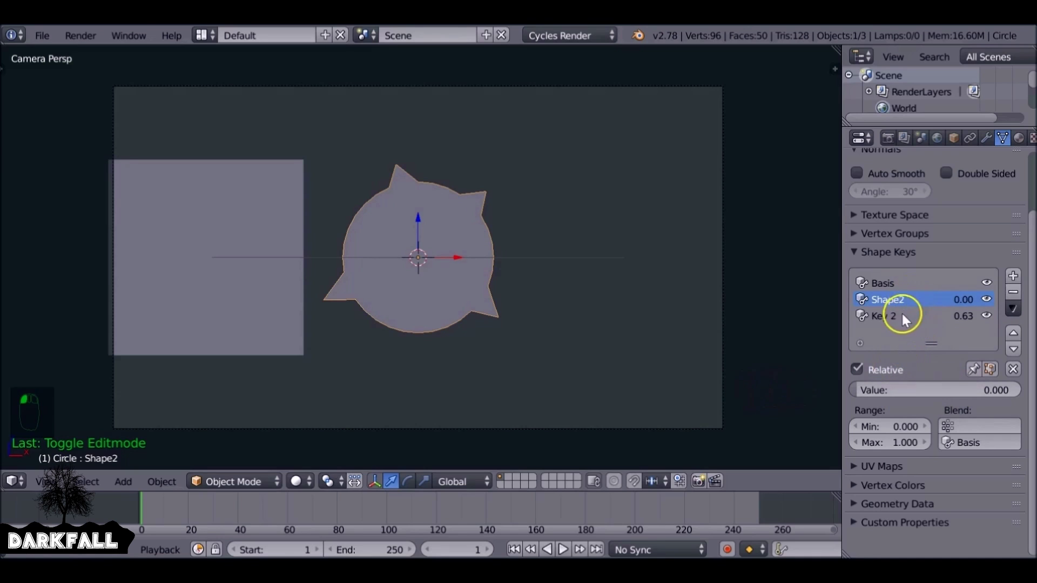
left_click(903, 315)
left_click_drag(979, 398, 759, 364)
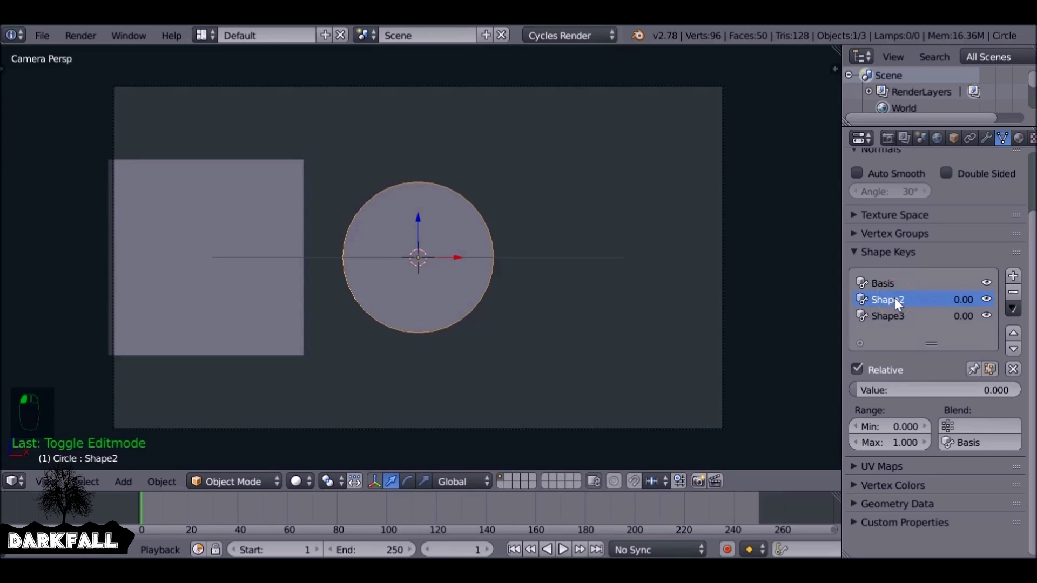
Step: Keyframe Shape2 and Shape3 at value 0 on frame 1
key("i")
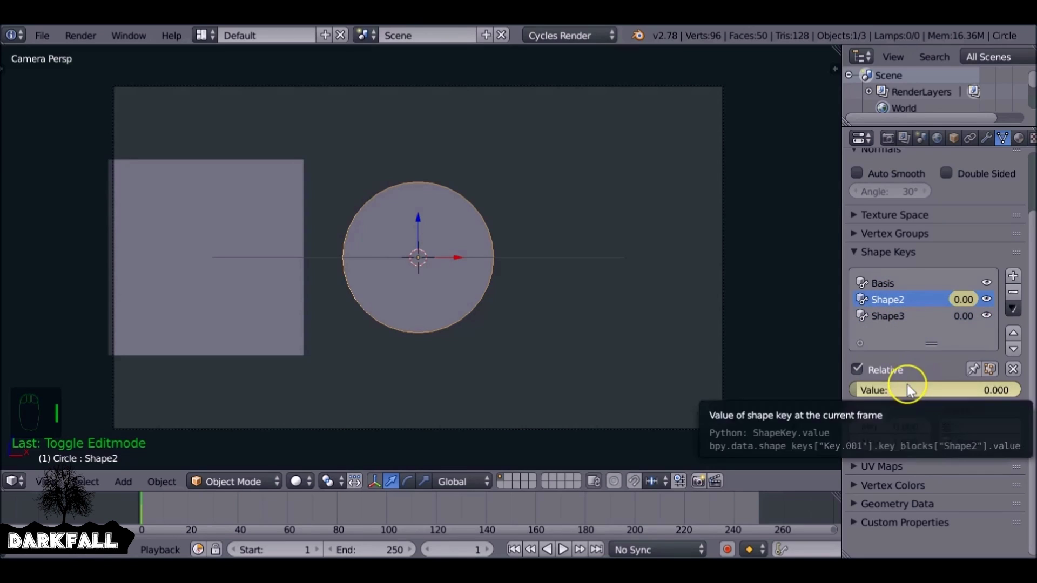
left_click(894, 317)
key("i")
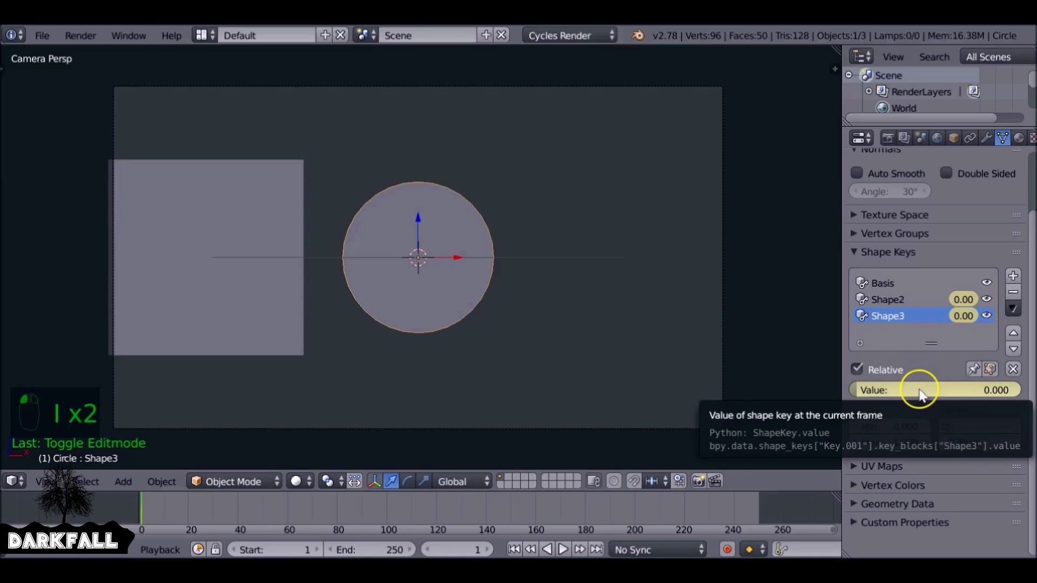
Step: At frame 80 set Shape2 and Shape3 to 1, keyframe both, and scrub to preview
left_click(337, 513)
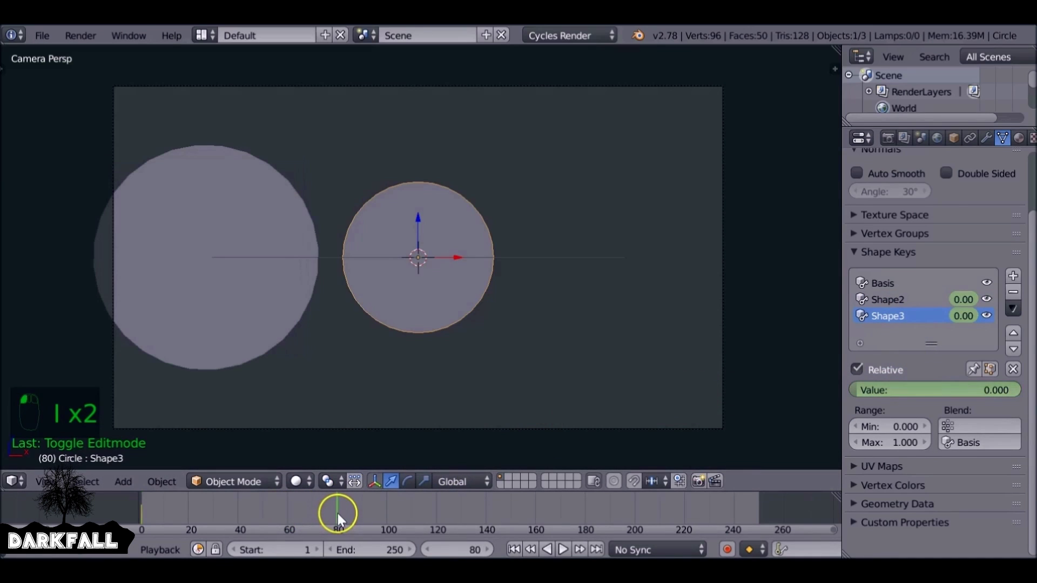
left_click_drag(862, 388, 6, 386)
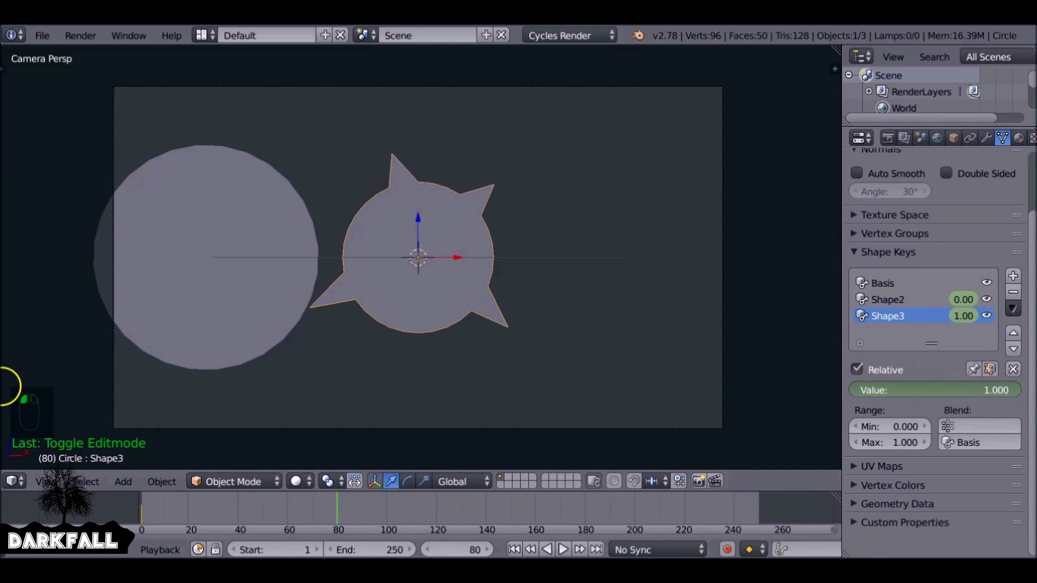
left_click(886, 299)
left_click_drag(859, 387, 44, 390)
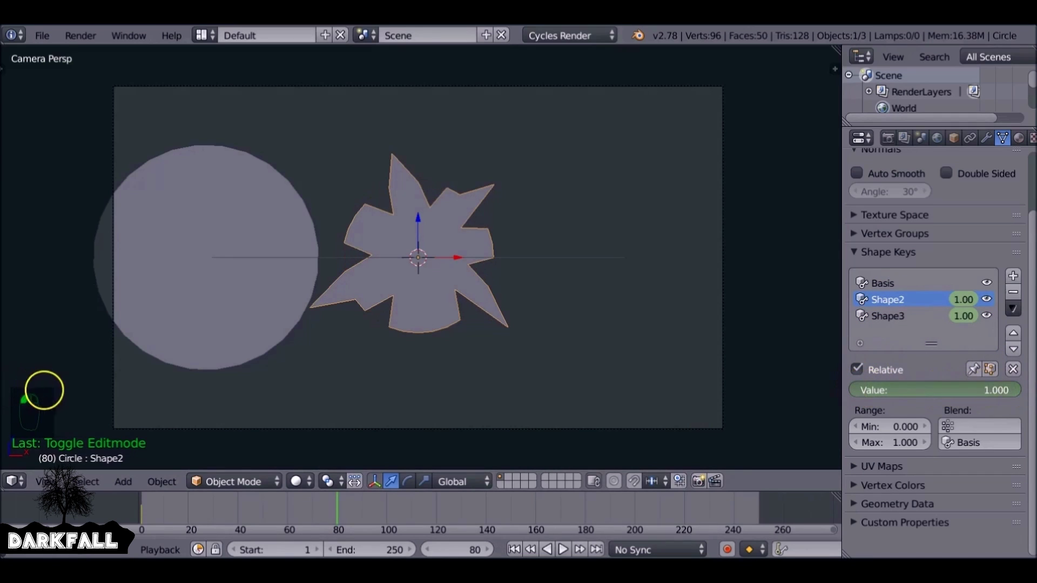
key("i")
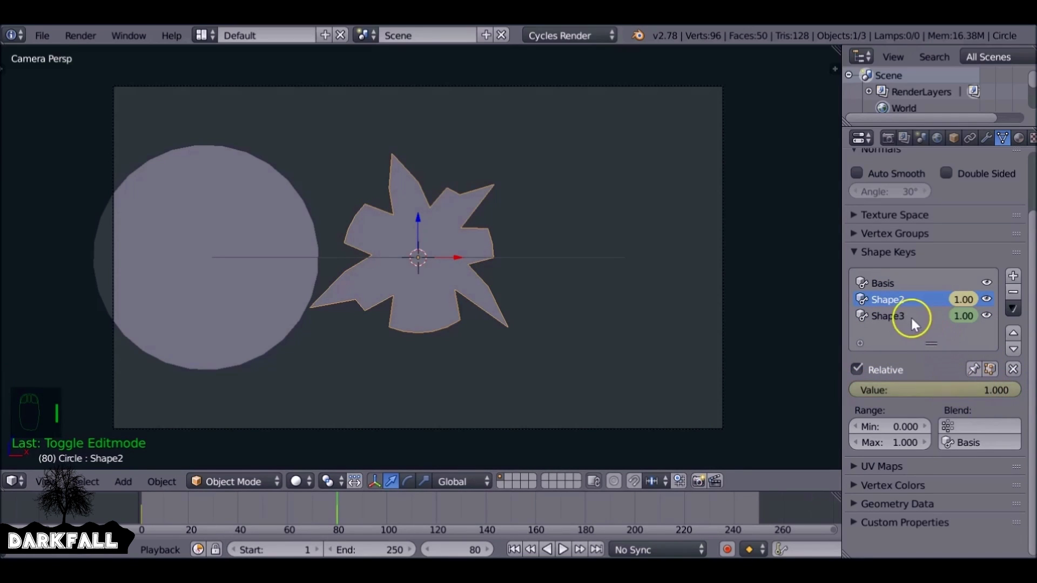
left_click(911, 316)
key("i")
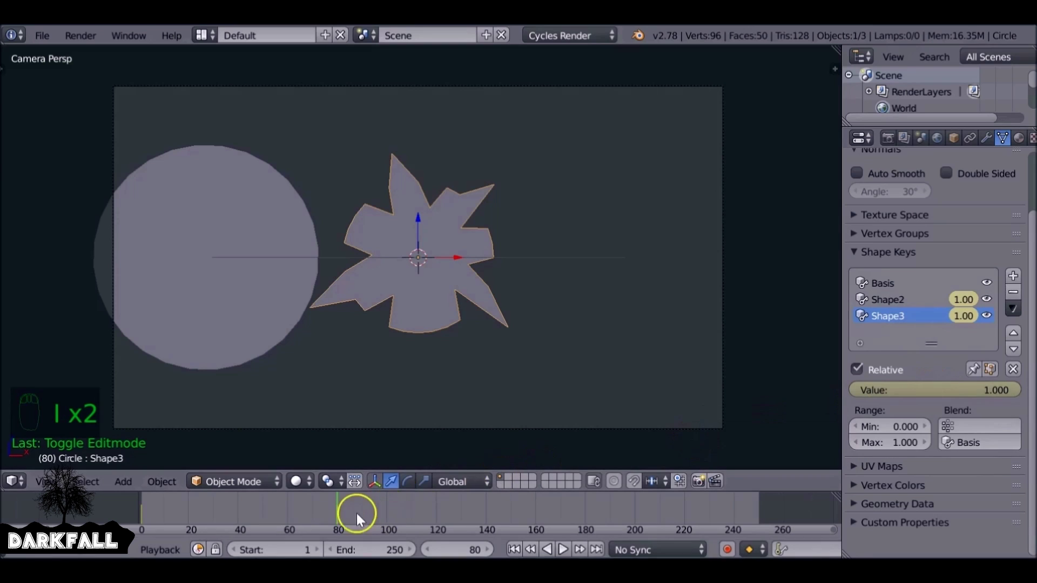
left_click_drag(335, 509, 305, 507)
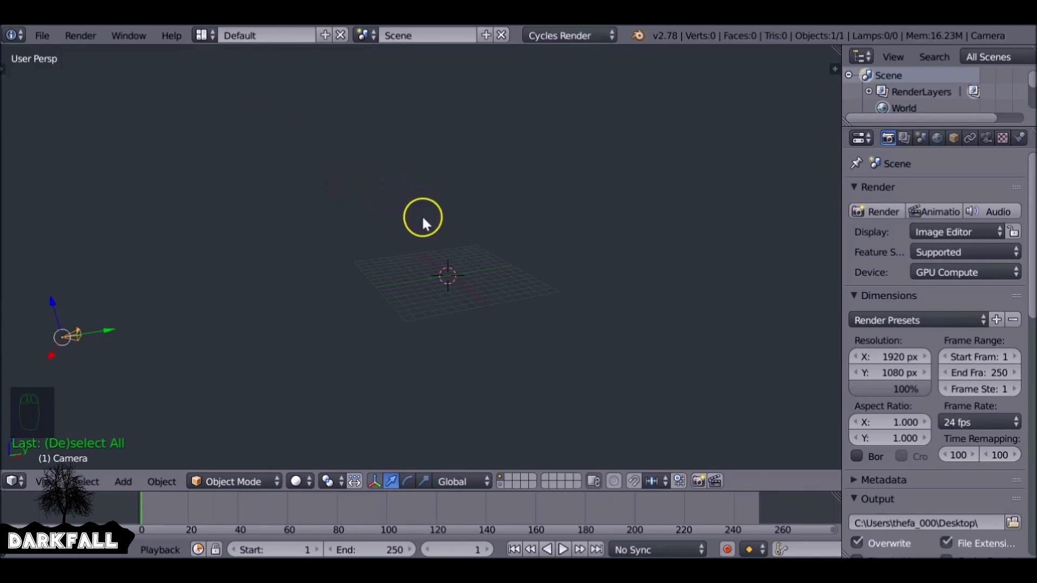
Step: Add a new mesh circle, stand it up on the X axis, and scale it to roughly double size
middle_click_drag(423, 218, 445, 224)
key("shift+a")
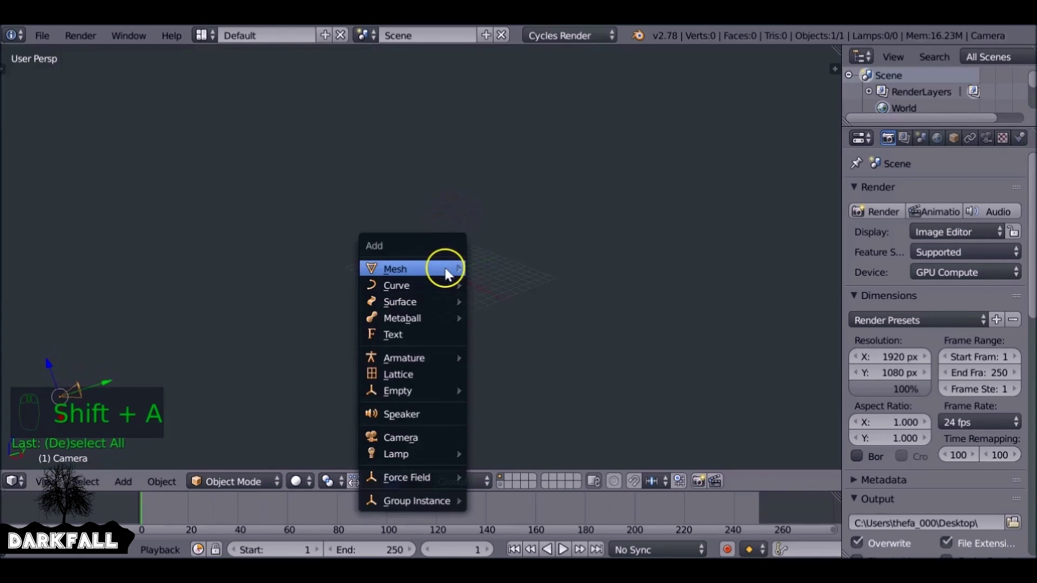
mouse_move(460, 269)
left_click(525, 300)
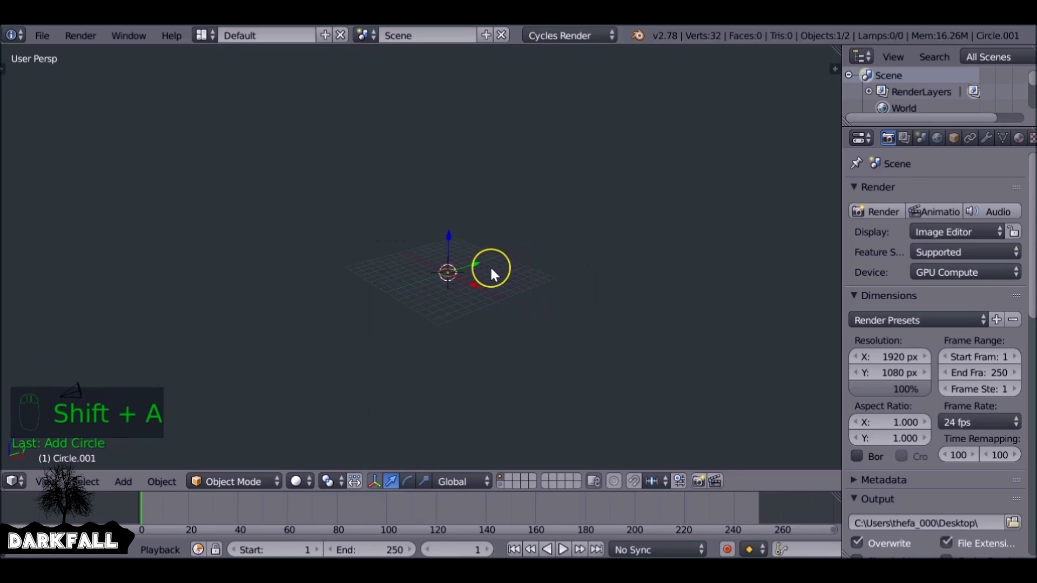
key("r")
key("x")
left_click(491, 265)
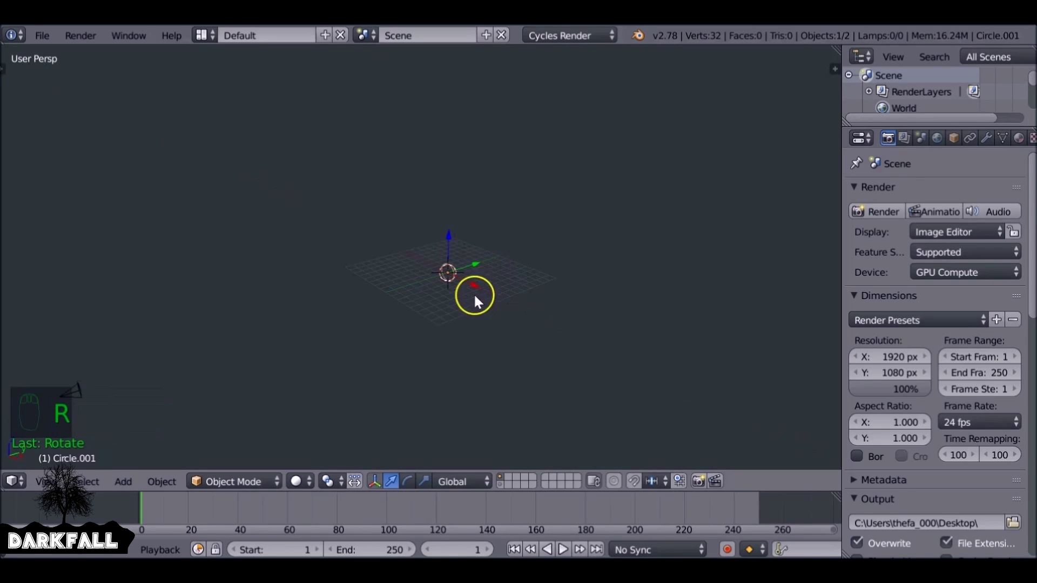
key("s")
left_click(556, 288)
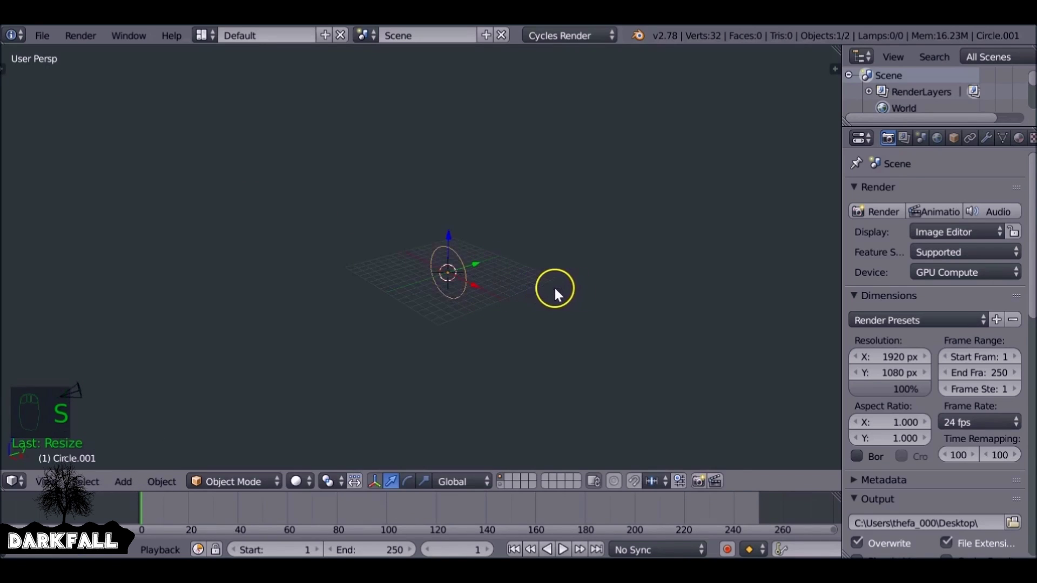
key("KP_0")
key("s")
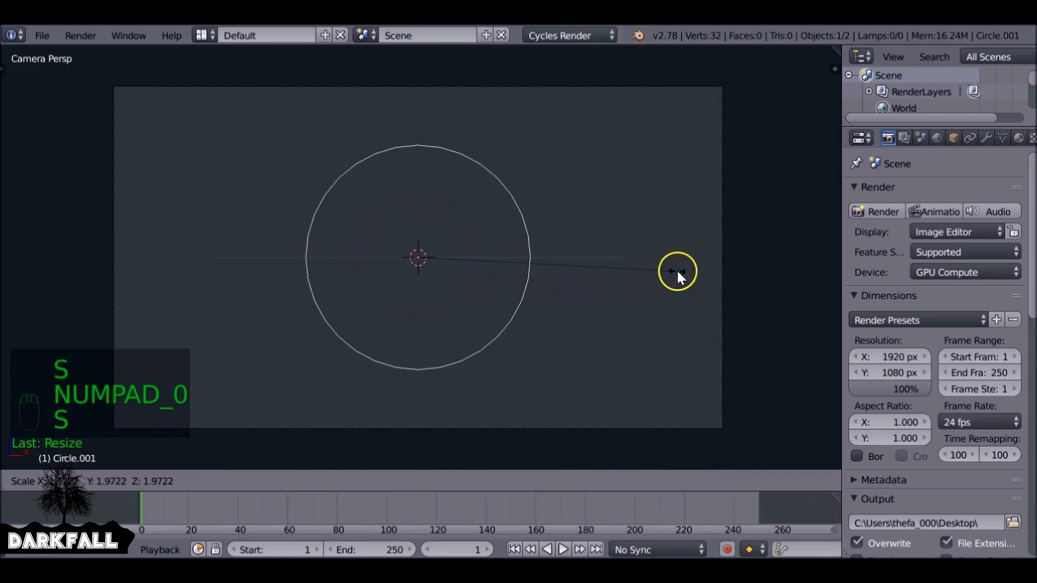
left_click(675, 273)
Step: Add and apply a Subdivision Surface modifier to the circle
left_click(986, 138)
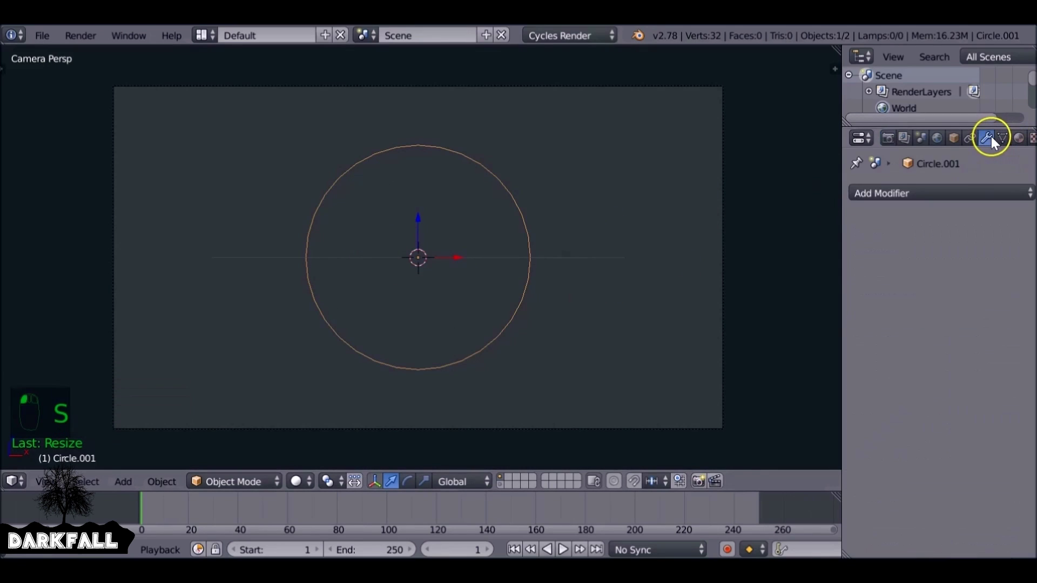
left_click(940, 193)
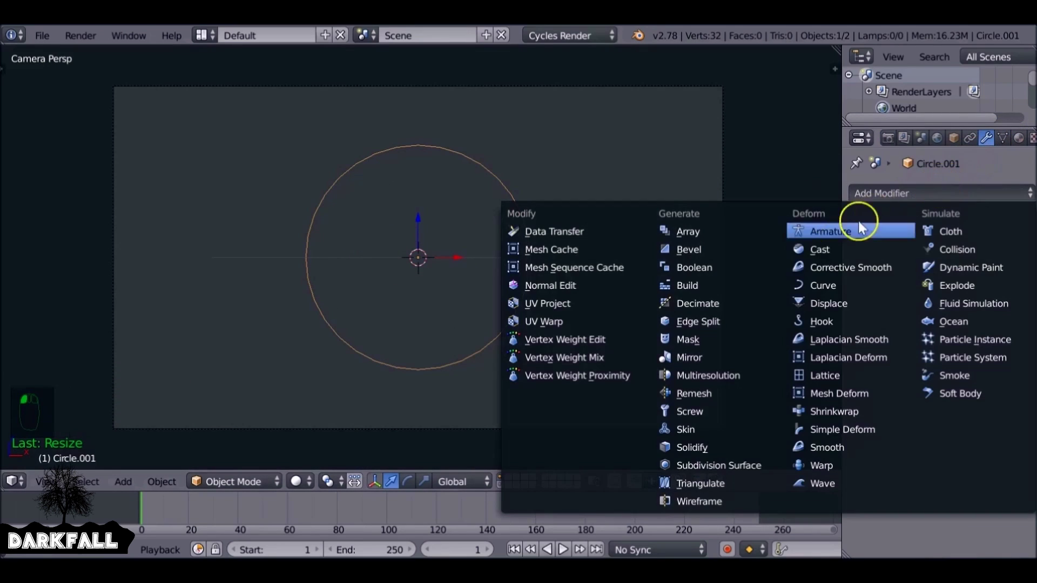
left_click(752, 466)
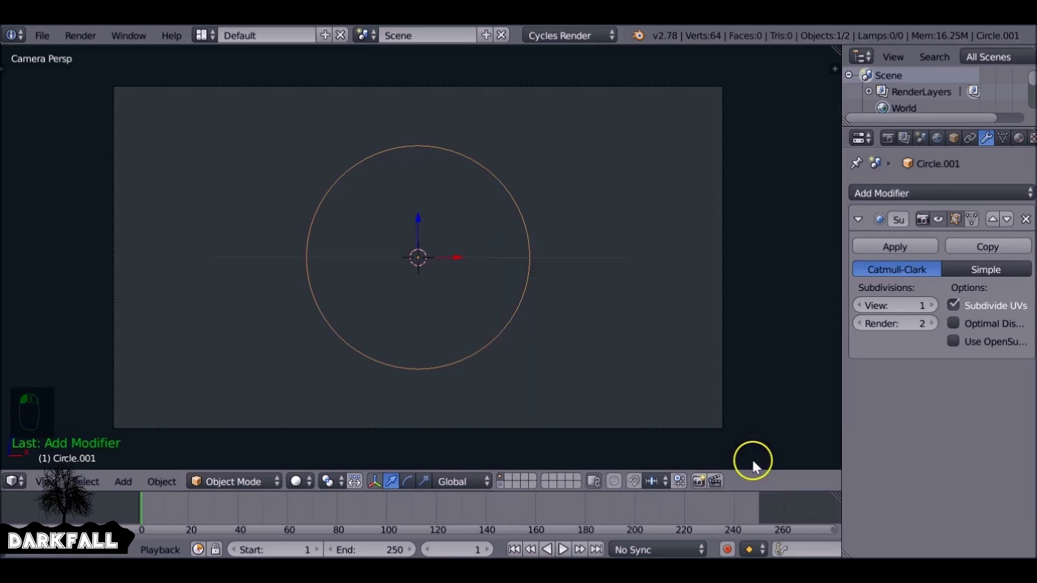
left_click(912, 244)
Step: Extrude two inner rings from the circle, each scaled inward
key("Tab")
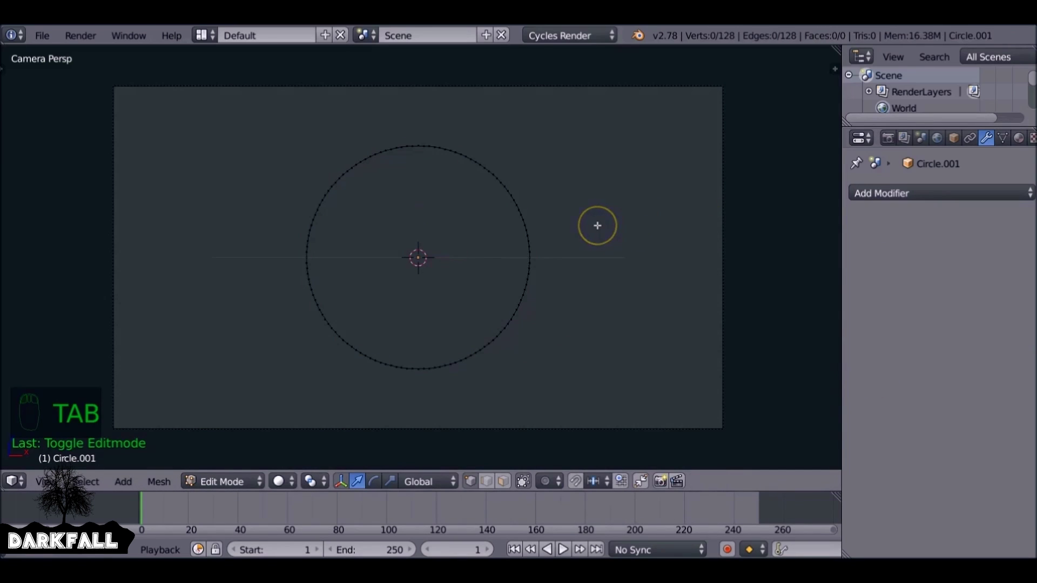
key("a")
key("a")
key("e")
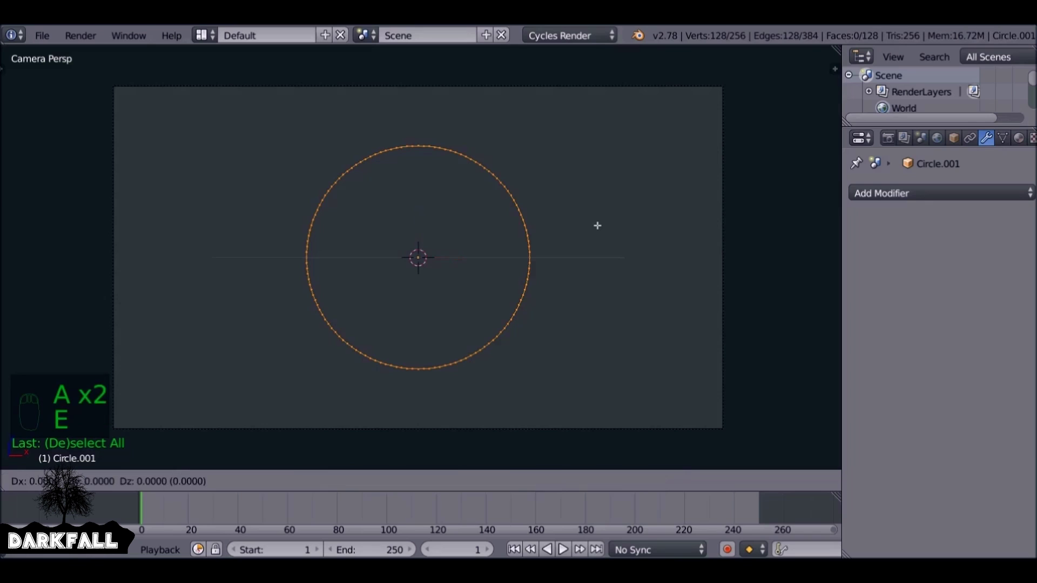
right_click(648, 220)
key("s")
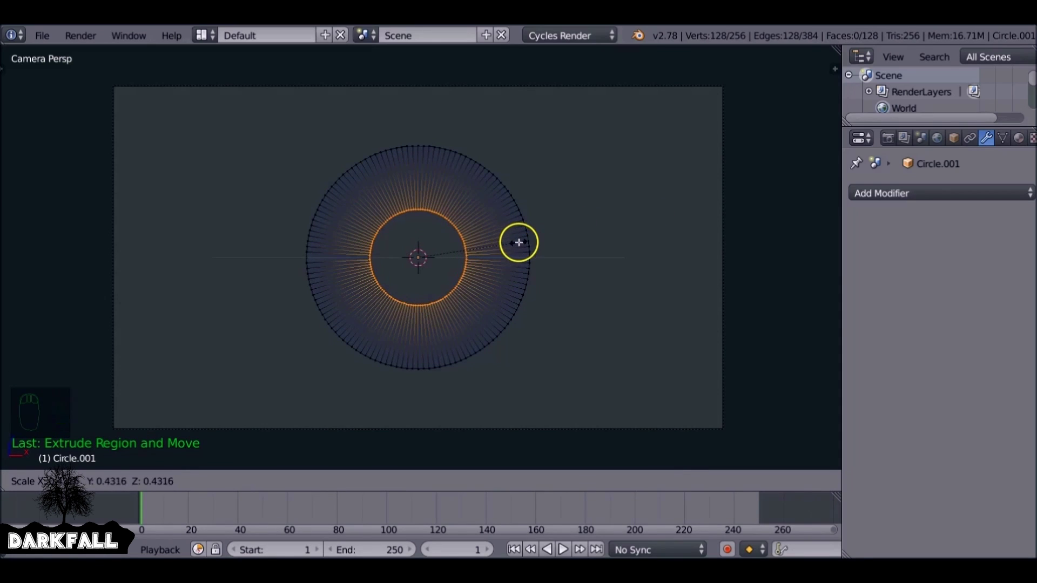
left_click(520, 243)
key("e")
right_click(540, 237)
key("s")
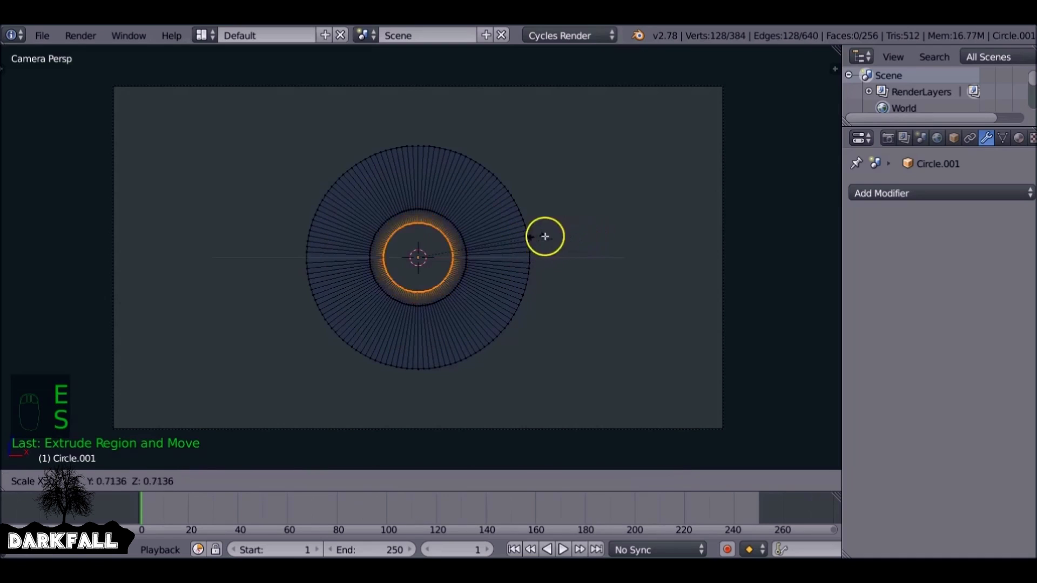
left_click(499, 239)
Step: Merge the centre vertices at center into a single point
key("space")
type("merge")
key("Return")
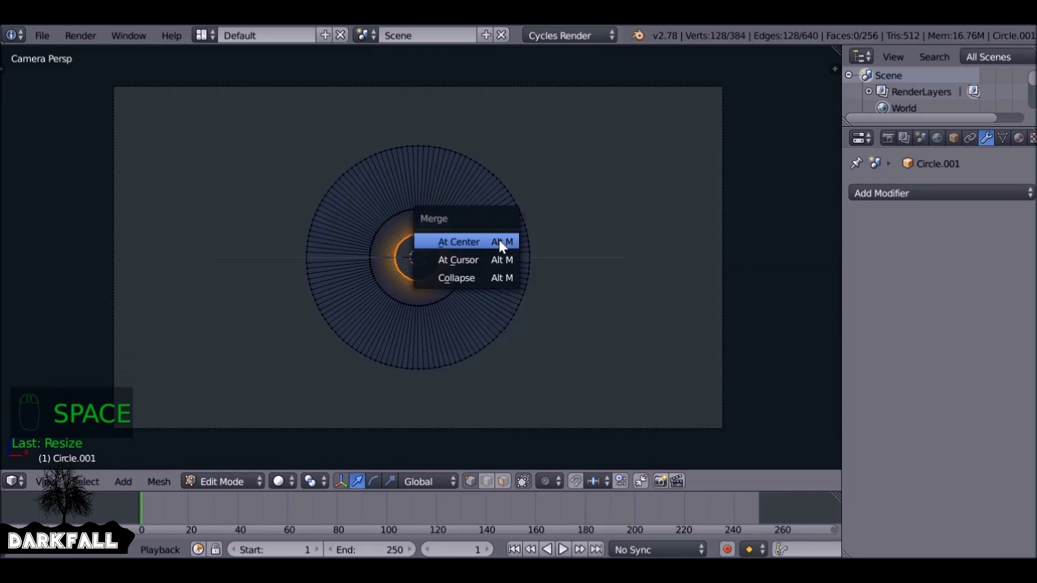
left_click(499, 241)
Step: Select the inner edge loop and scale it slightly smaller
scroll(499, 241, "up", 4)
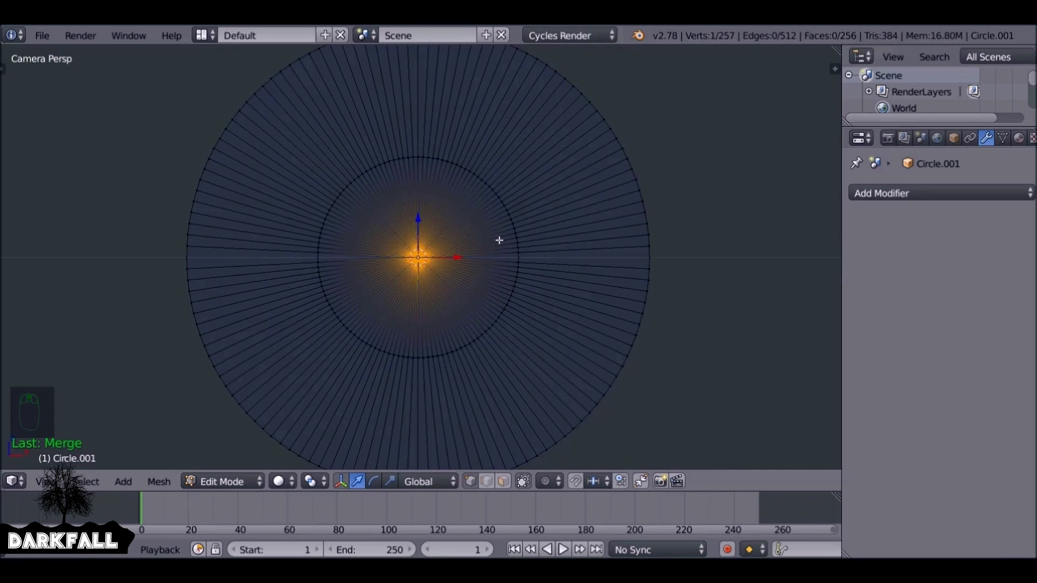
right_click(496, 194)
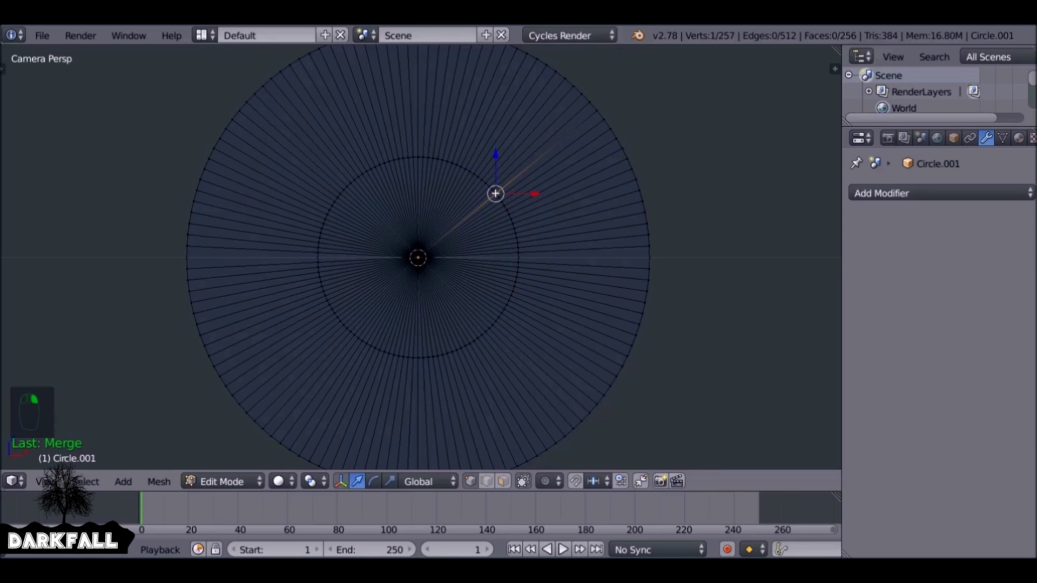
right_click(493, 202, "alt")
key("s")
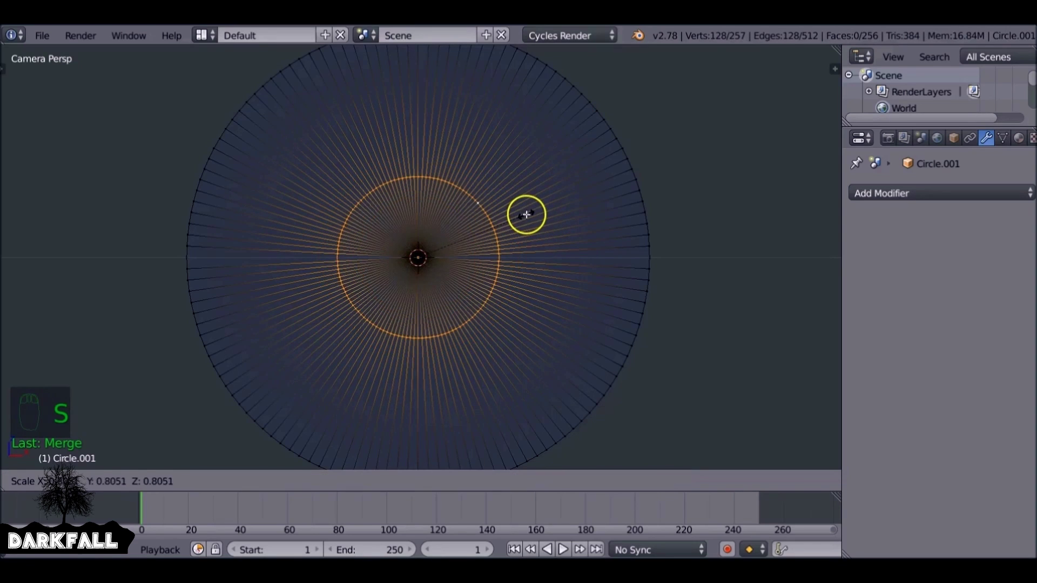
left_click(522, 215)
key("Tab")
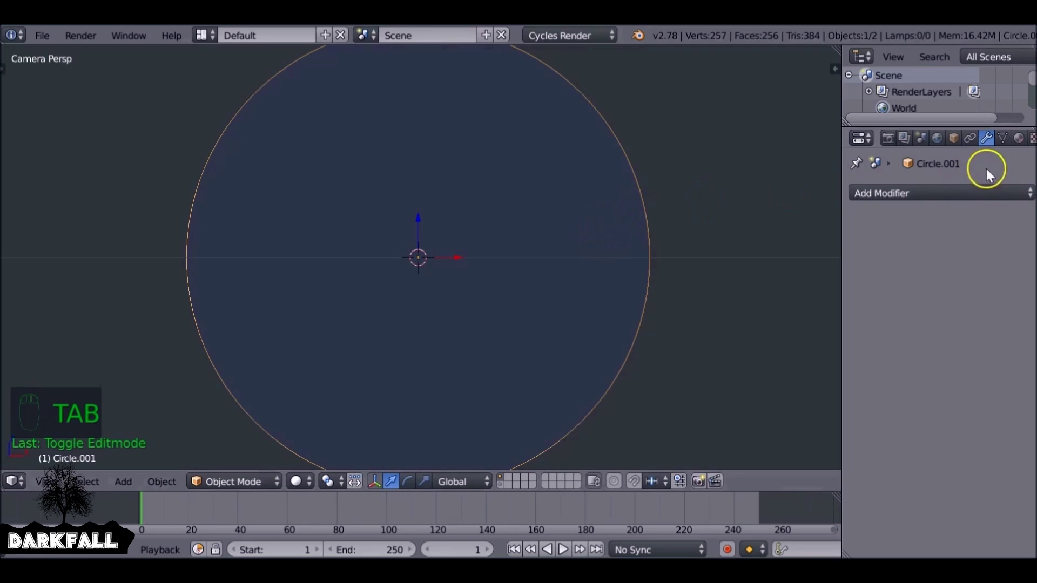
Step: Create a new material and split the view into a Node Editor and an Image Editor
left_click(1019, 138)
left_click(923, 246)
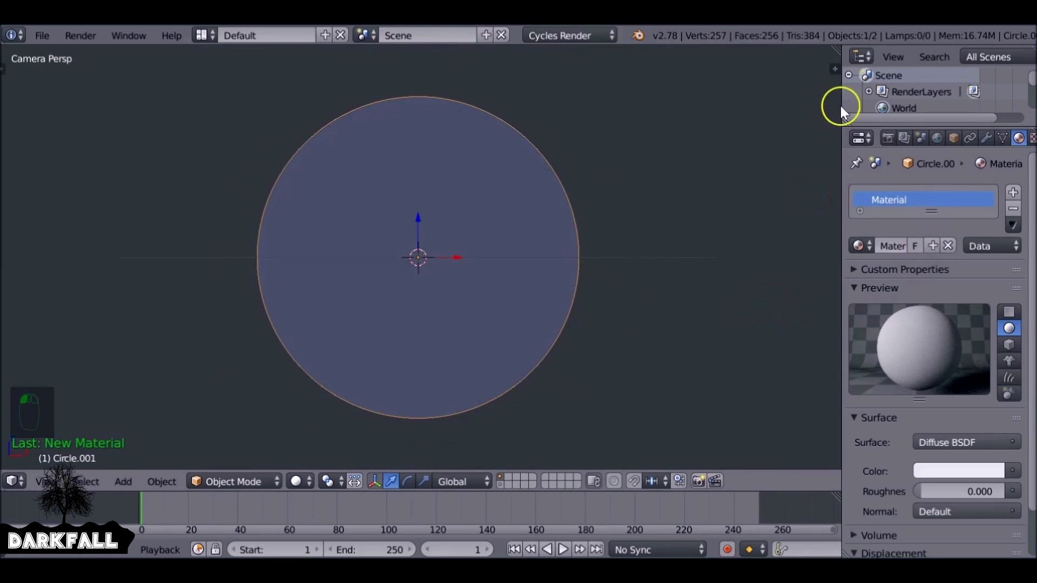
left_click_drag(835, 69, 410, 72)
left_click(431, 482)
left_click(467, 283)
key("n")
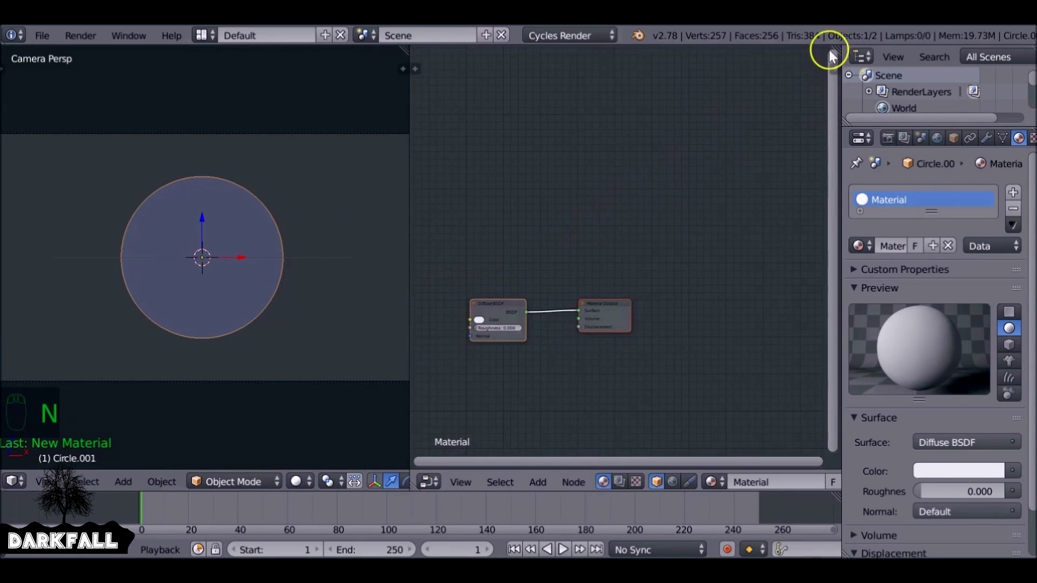
left_click_drag(828, 50, 826, 216)
left_click(430, 214)
left_click(475, 341)
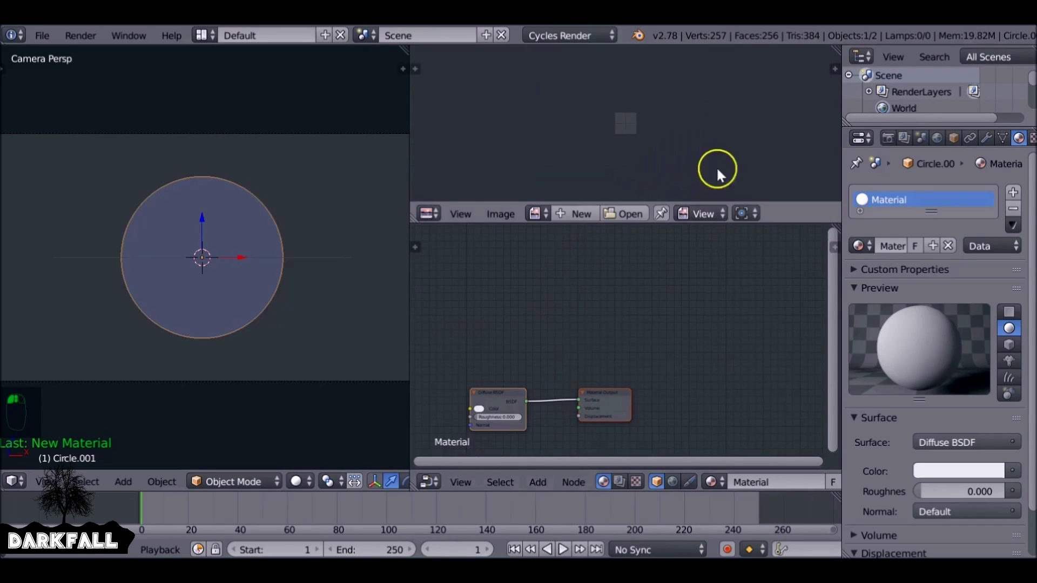
key("Home")
Step: Add an Image Texture node and connect its Color to the Diffuse shader
key("shift+a")
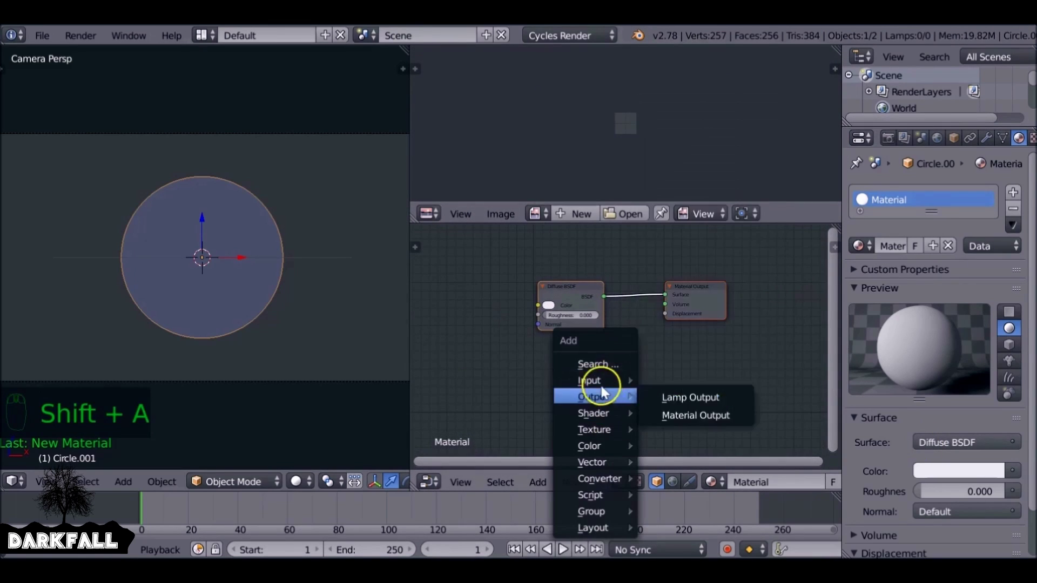
mouse_move(600, 432)
left_click(693, 304)
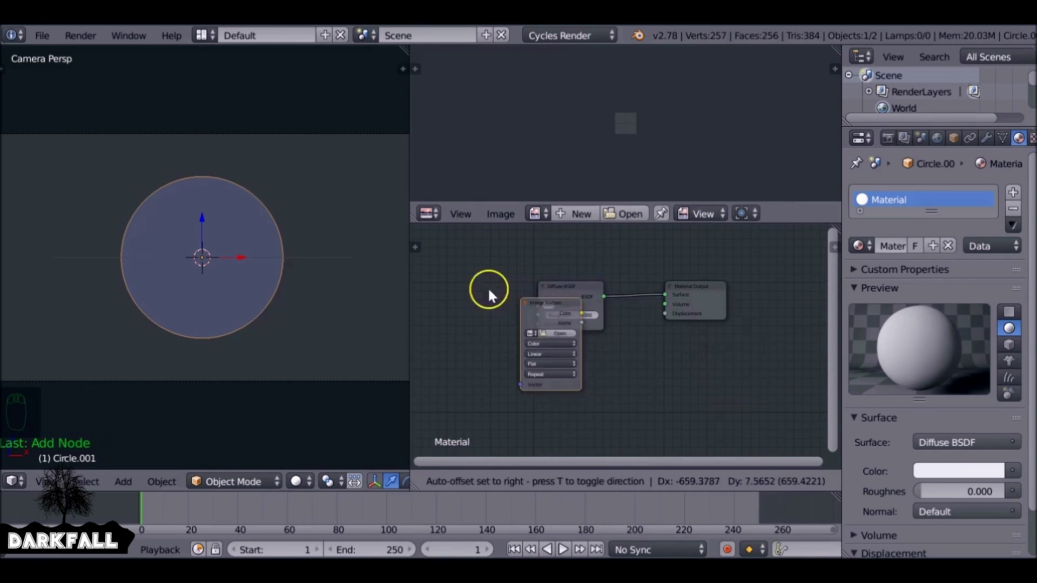
left_click(459, 286)
left_click_drag(513, 293, 539, 304)
Step: Load GOODROBOT.png from Tutorials > SCIFI Eye Texture > Robot Good into the texture node
left_click(488, 323)
key("BackSpace")
left_click(234, 470)
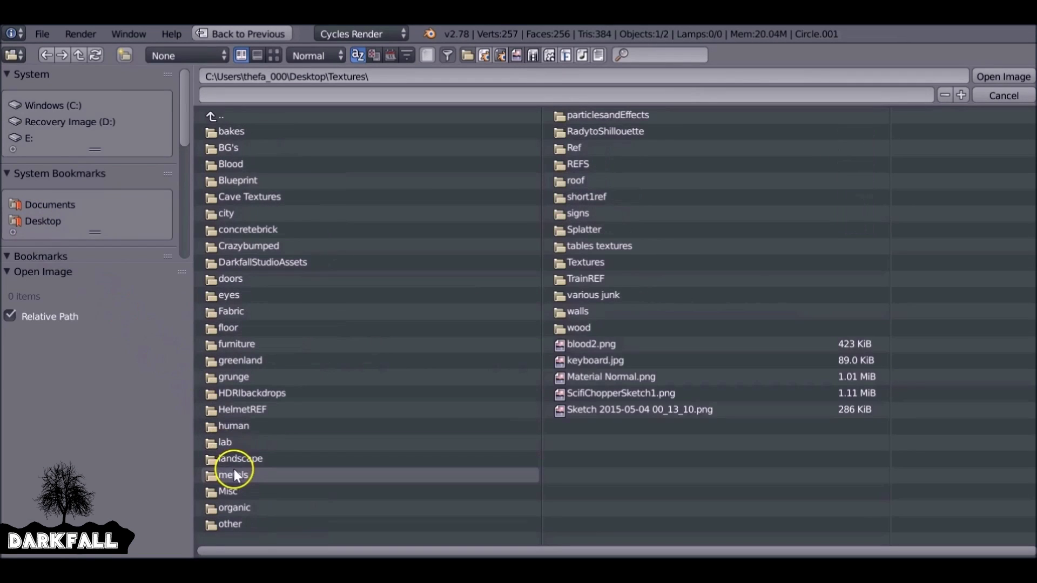
left_click(220, 114)
left_click(262, 490)
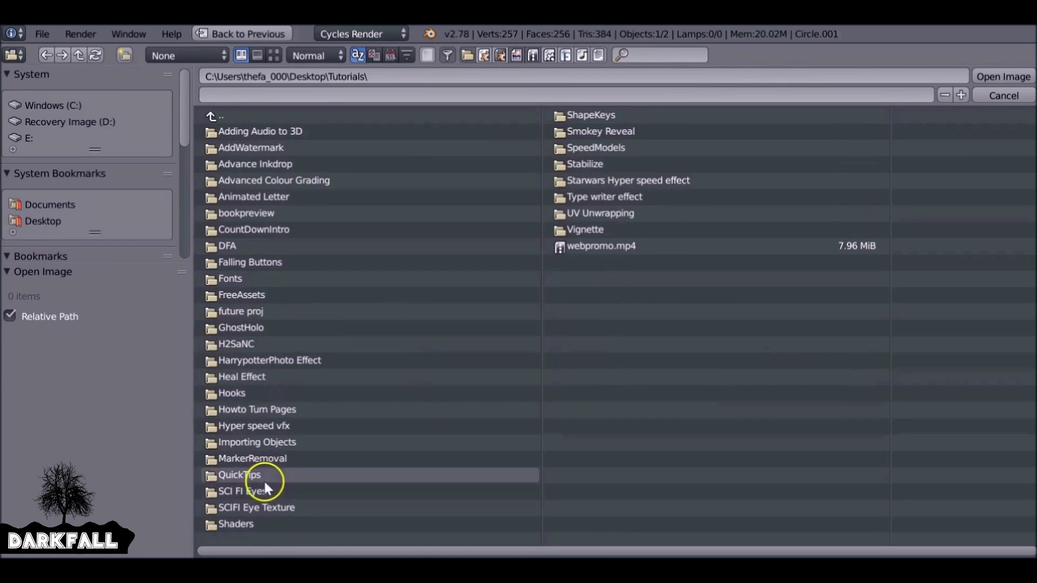
left_click(297, 505)
left_click(270, 180)
left_click(275, 55)
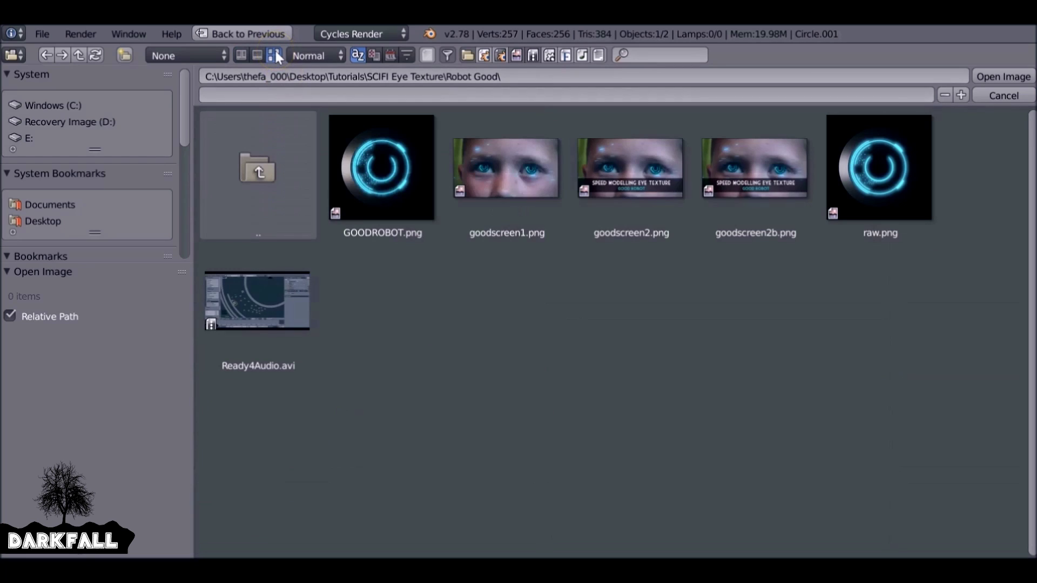
double_click(370, 144)
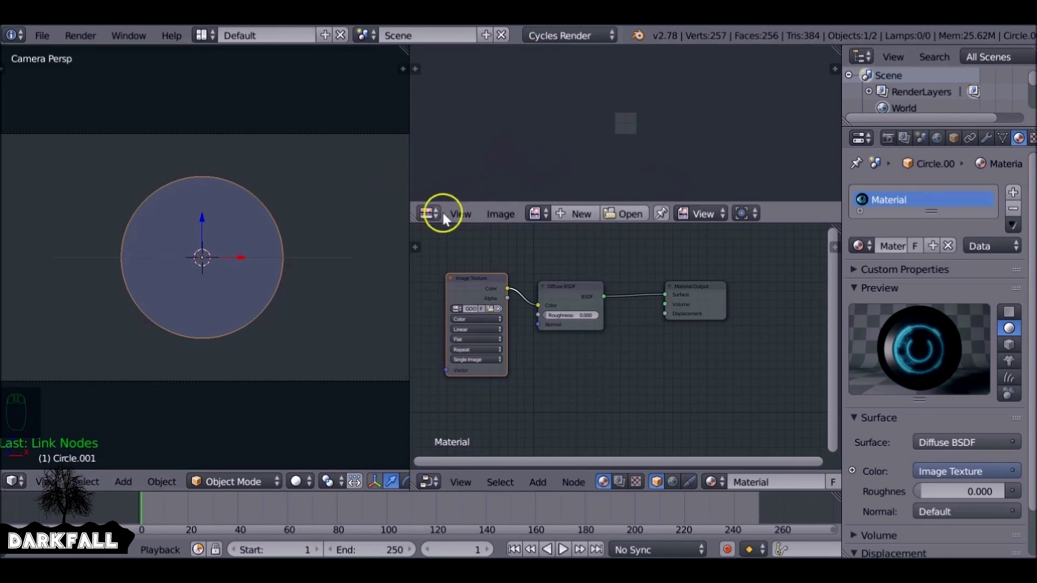
Step: Show GOODROBOT.png in the image editor and unwrap all of the disc's geometry
left_click(537, 213)
left_click(557, 237)
scroll(612, 135, "down", 3)
key("Tab")
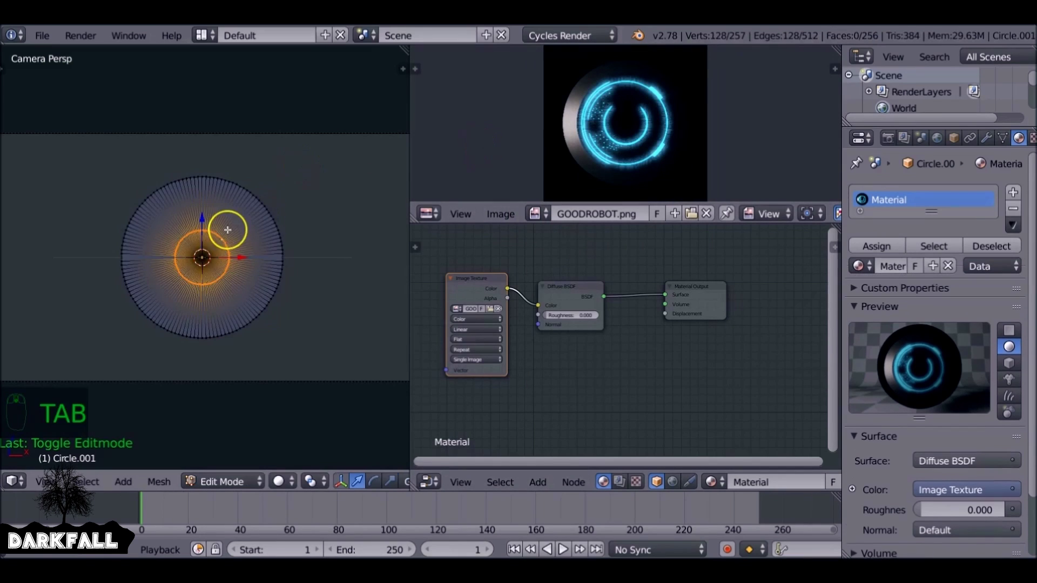
key("a")
key("a")
key("a")
key("u")
left_click(228, 232)
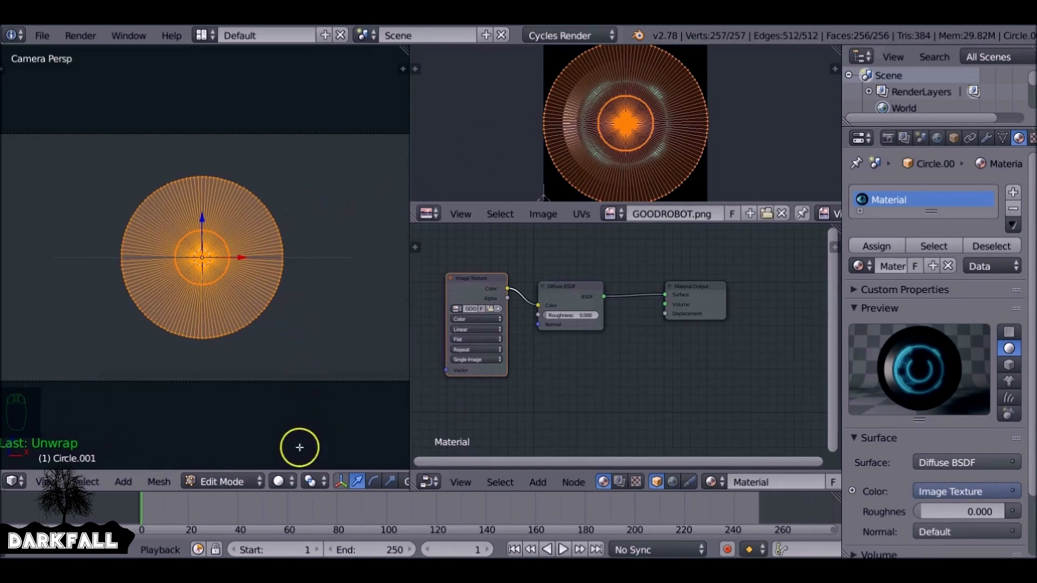
key("Tab")
Step: Switch viewport shading to Texture and scale the UVs down over the image
left_click(296, 481)
left_click(327, 408)
key("Tab")
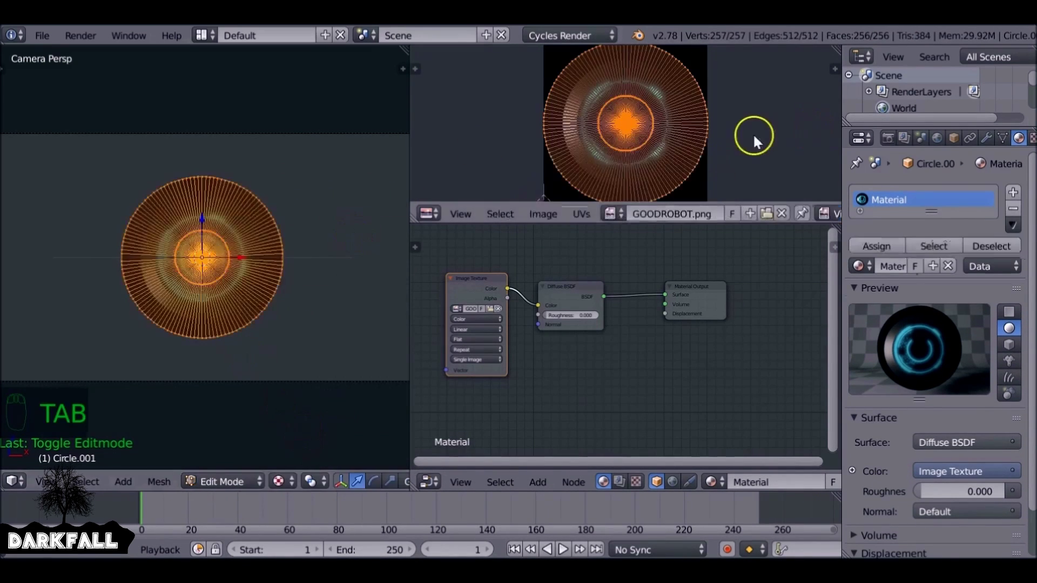
key("s")
left_click(727, 135)
key("Tab")
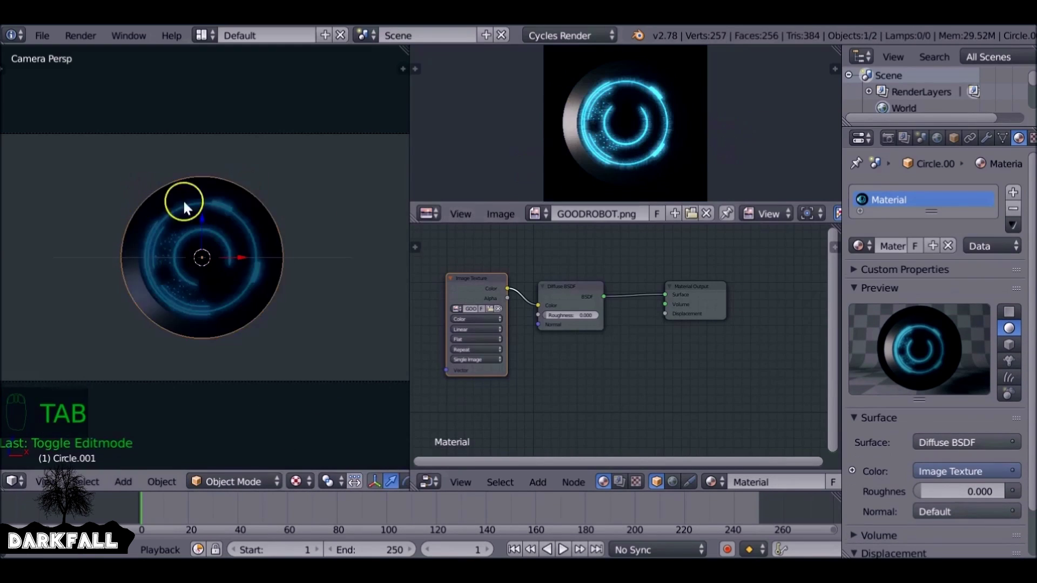
Step: Rotate the disc to a new orientation
scroll(183, 199, "up", 5)
scroll(197, 216, "down", 4)
key("r")
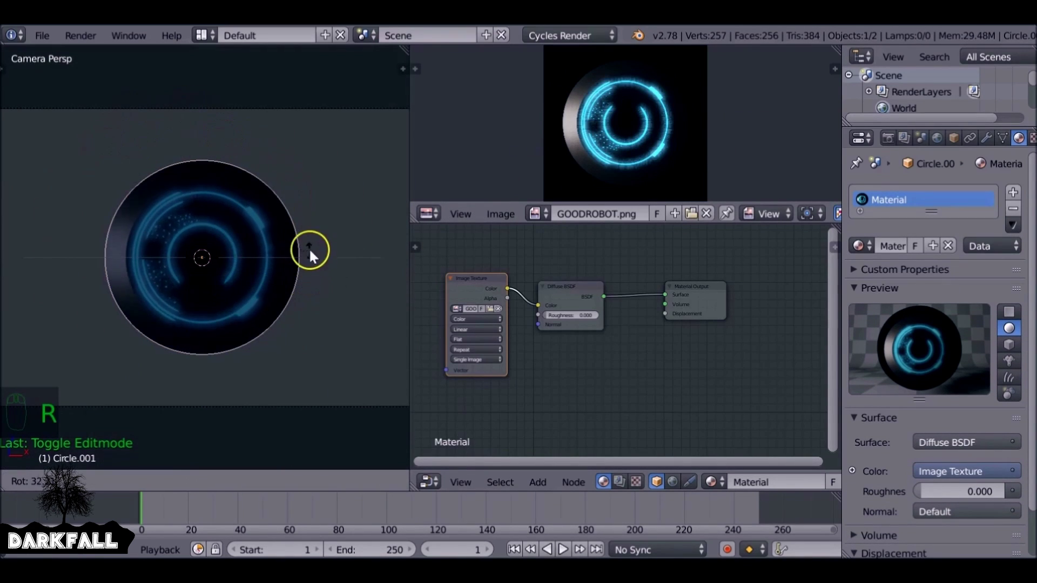
left_click(309, 248)
Step: Resize the UVs again to fit the GOODROBOT.png HUD ring on the disc
key("Tab")
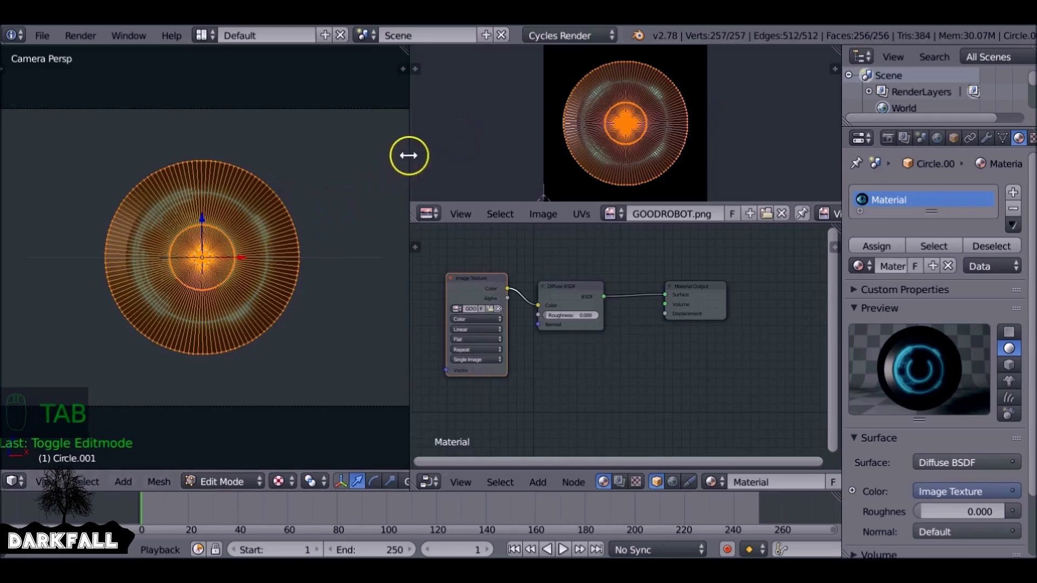
left_click_drag(410, 155, 592, 155)
scroll(303, 185, "up", 5)
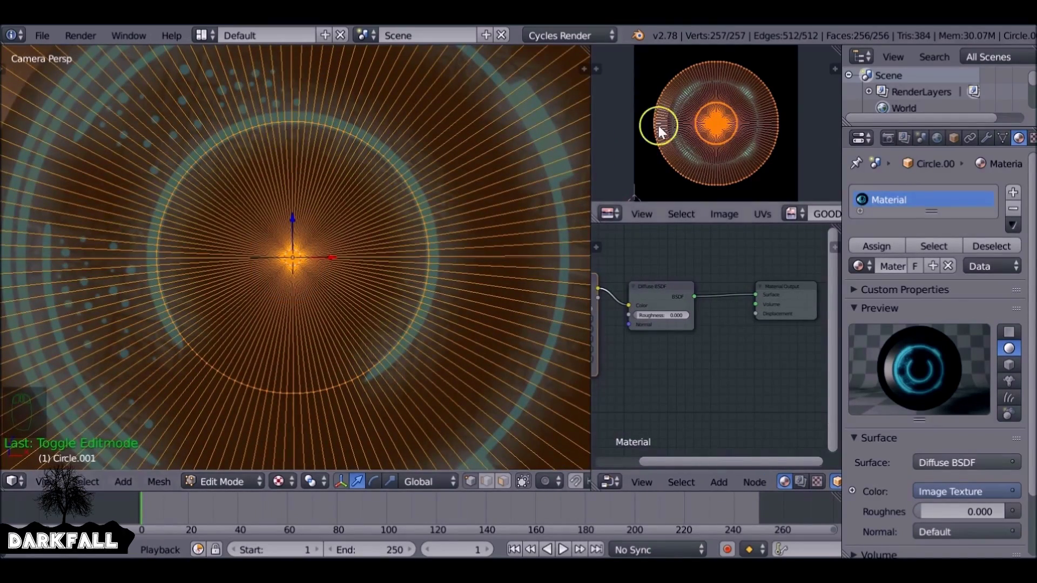
scroll(664, 133, "up", 6)
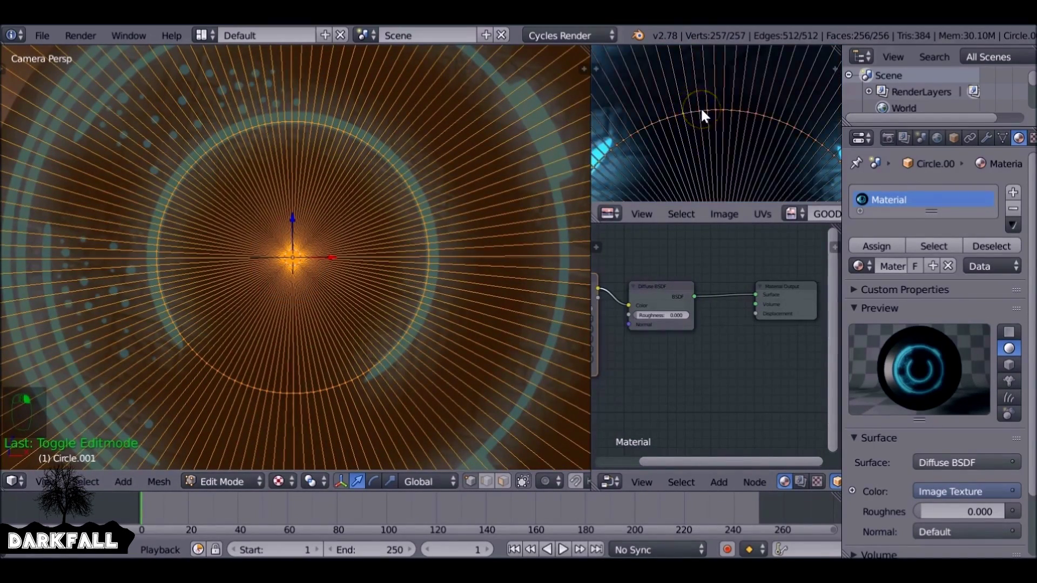
scroll(701, 108, "down", 4)
scroll(703, 111, "up", 3)
left_click_drag(591, 157, 361, 166)
scroll(594, 135, "down", 3)
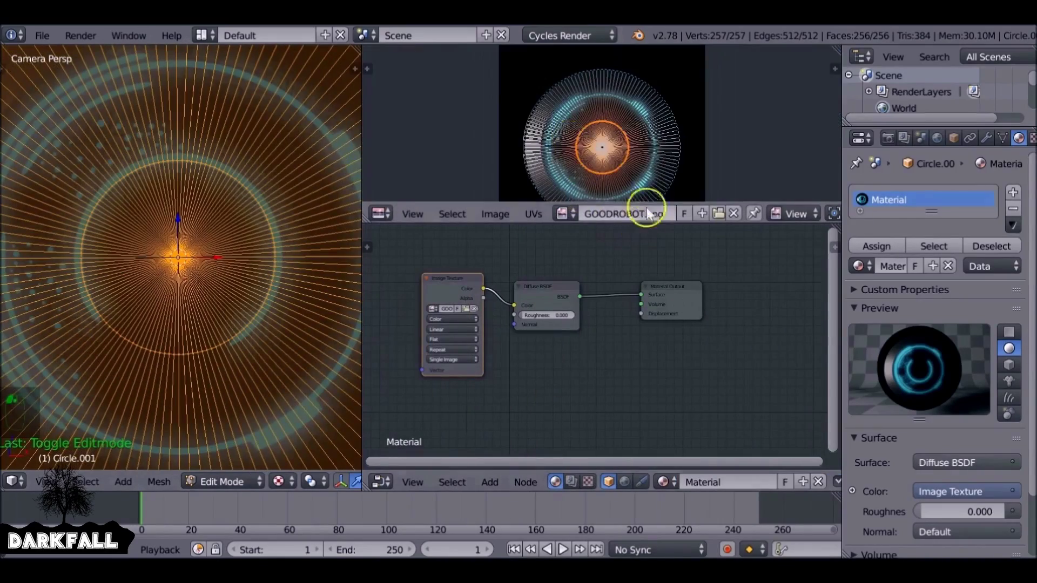
scroll(723, 150, "up", 3)
key("s")
left_click(747, 144)
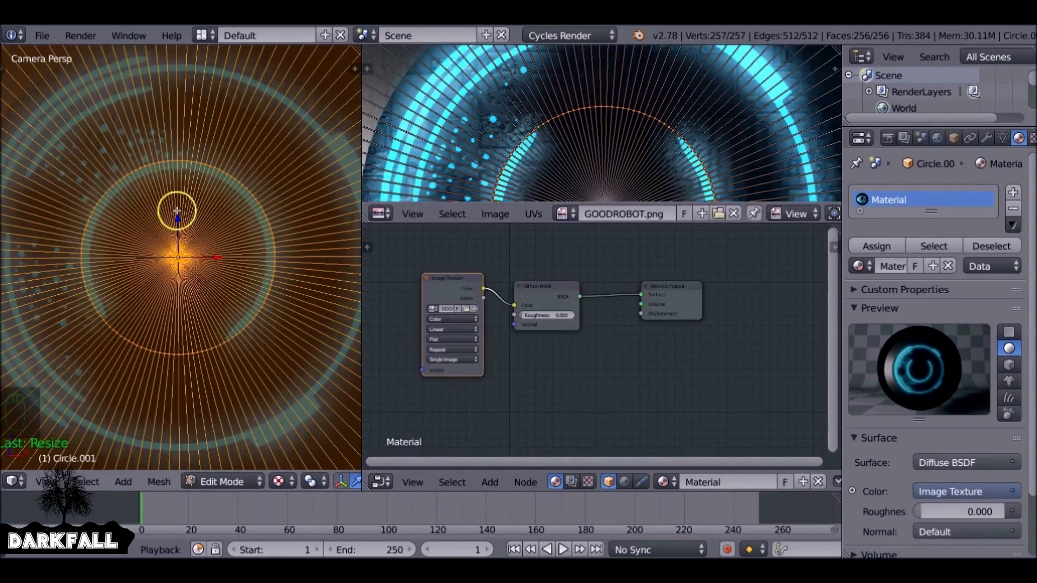
scroll(129, 213, "down", 3)
key("Tab")
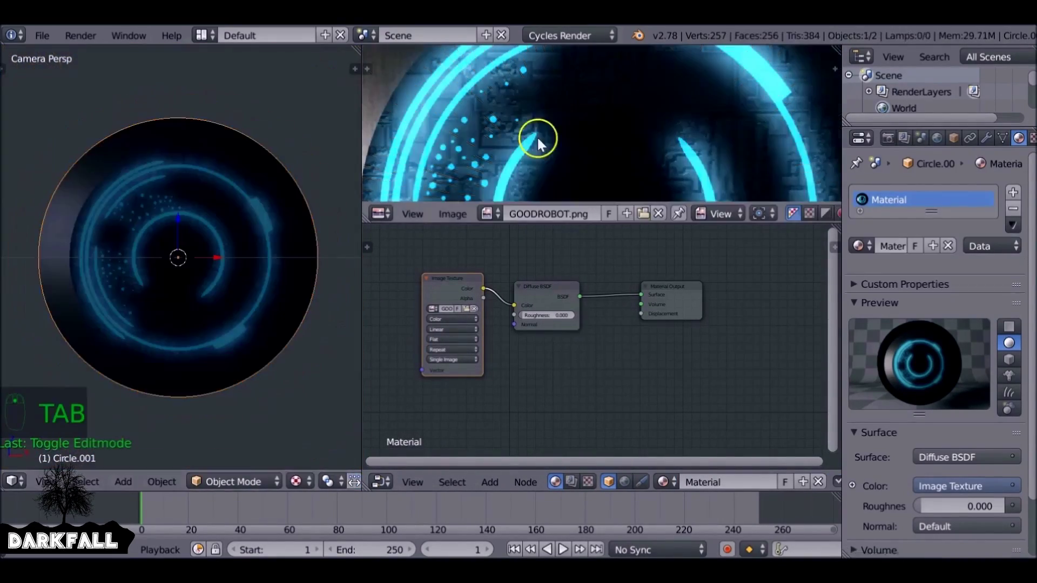
left_click_drag(365, 158, 760, 217)
scroll(495, 257, "down", 4)
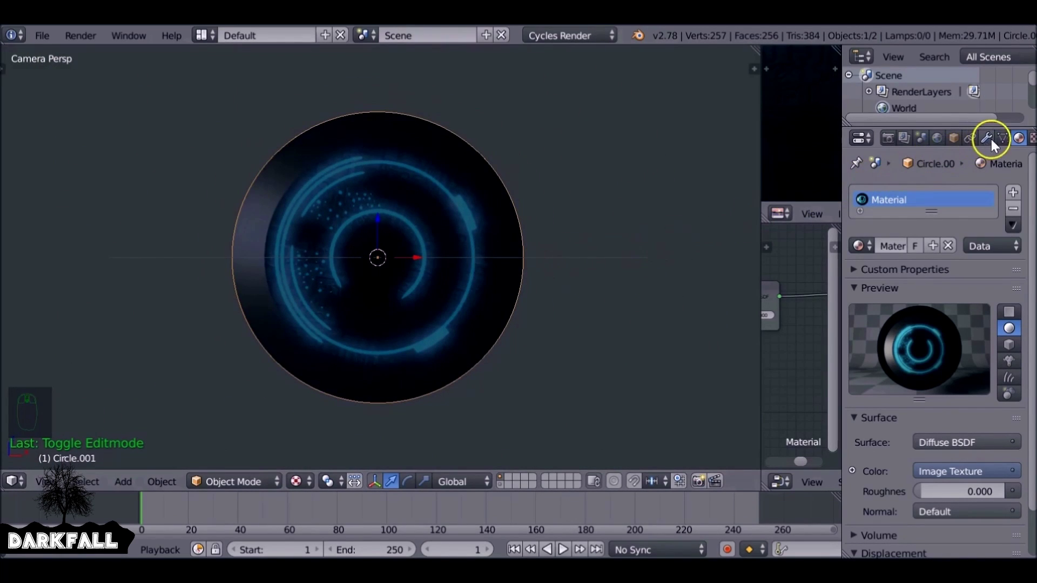
Step: Add a Basis and a second shape key to Circle.001, renaming the second one Dilate
left_click(1001, 139)
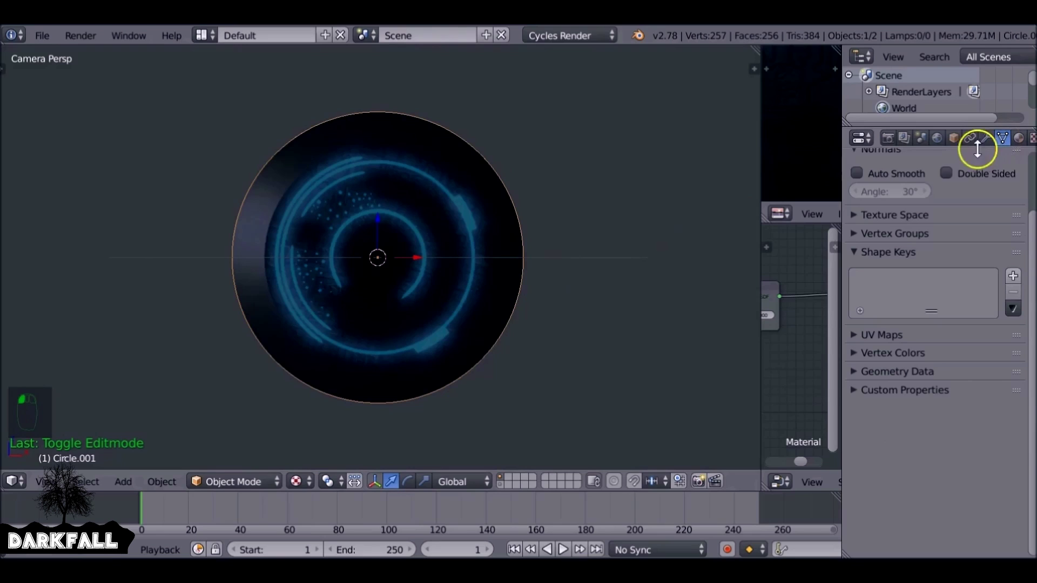
left_click(1013, 276)
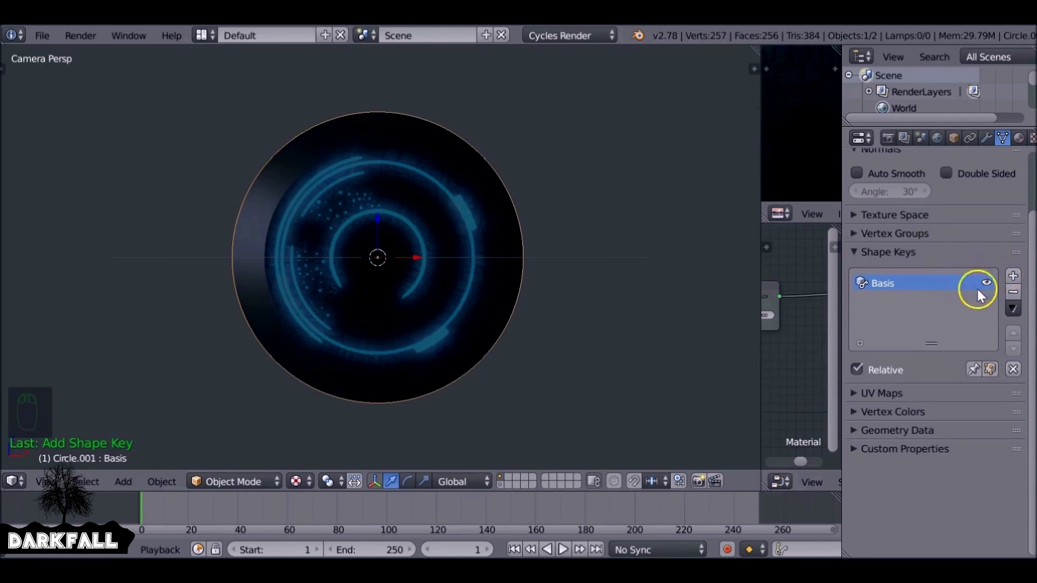
left_click(1013, 276)
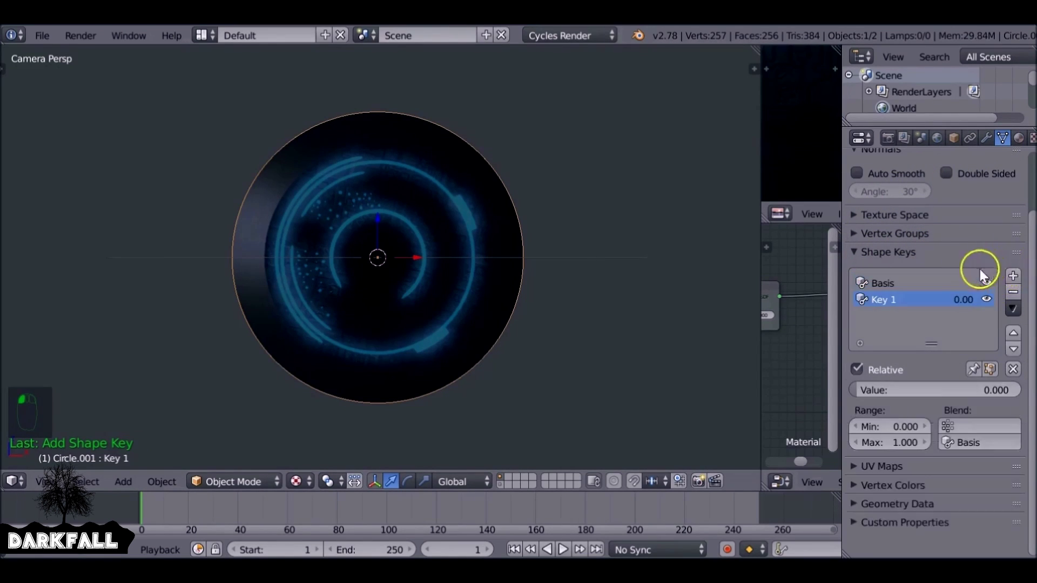
double_click(906, 295)
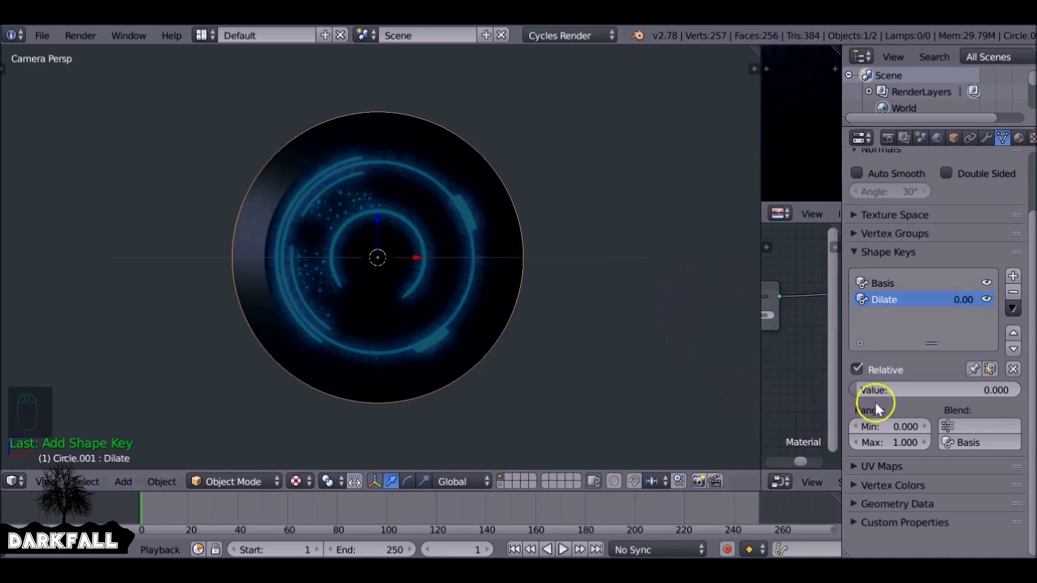
left_click(911, 297)
Step: Enter edit mode on the Dilate key, switch to face select and try picking single thin faces
key("Tab")
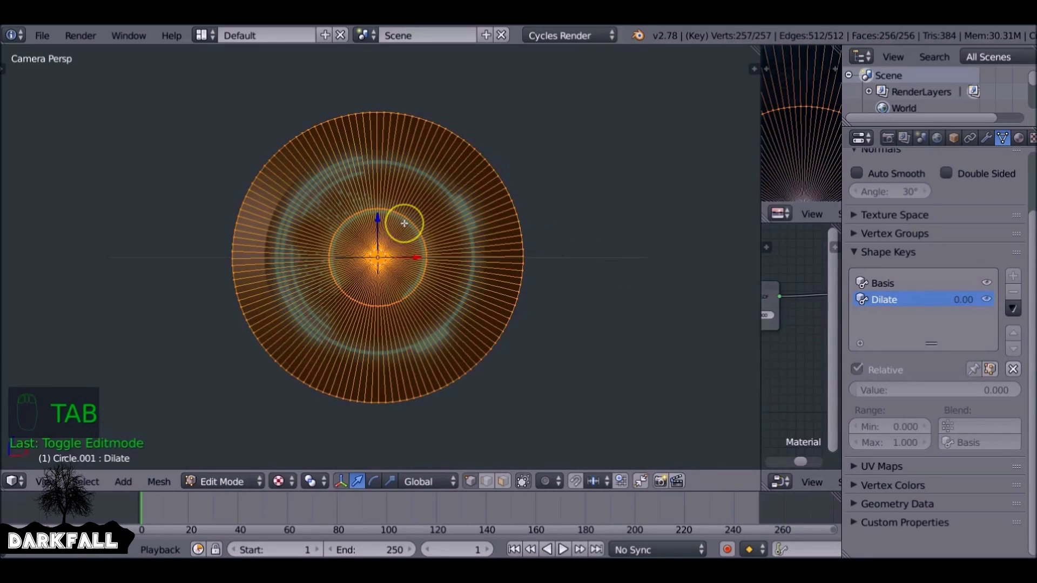
scroll(404, 223, "up", 4)
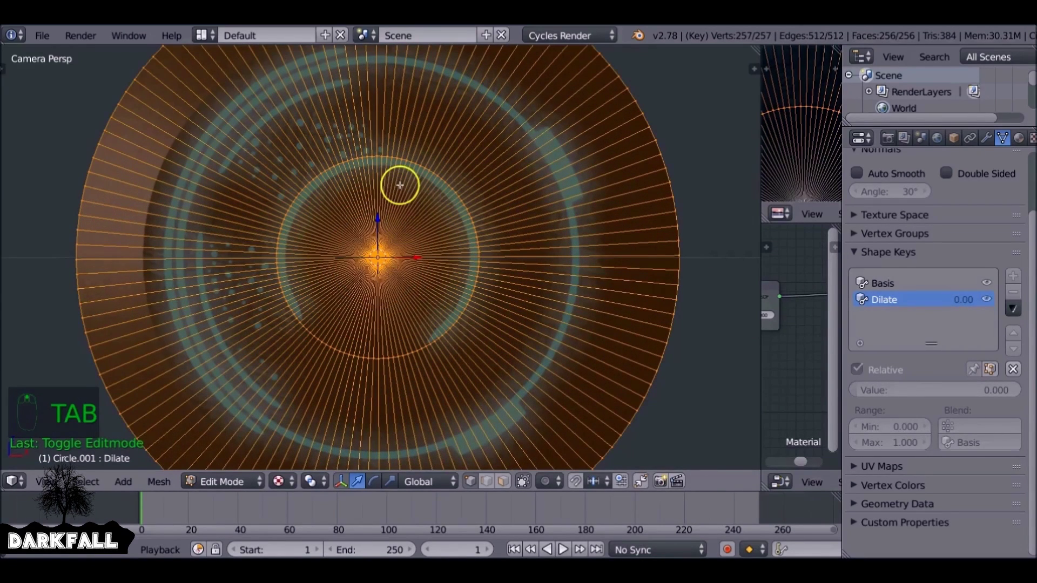
right_click(381, 158)
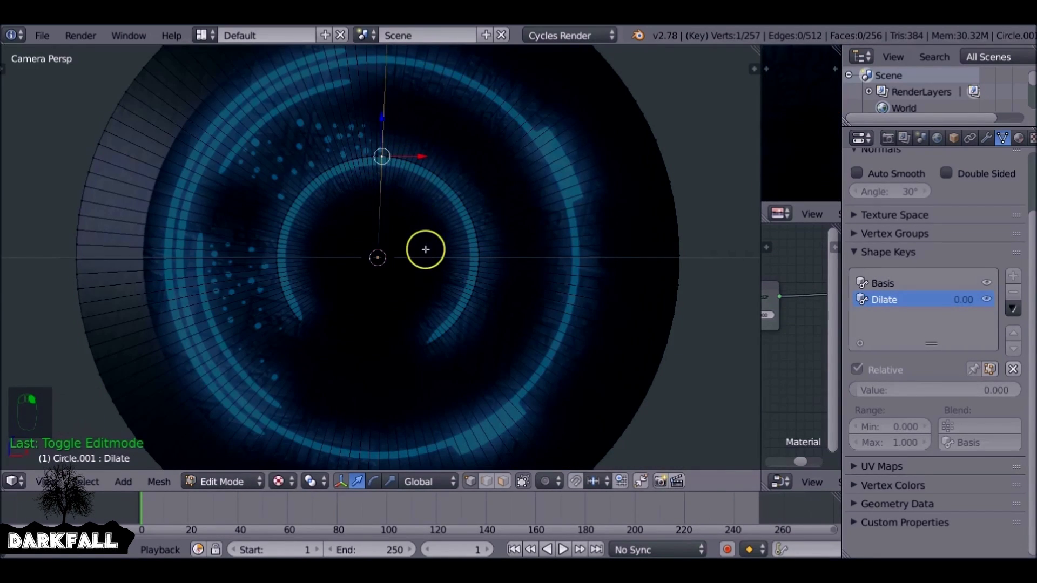
left_click(504, 481)
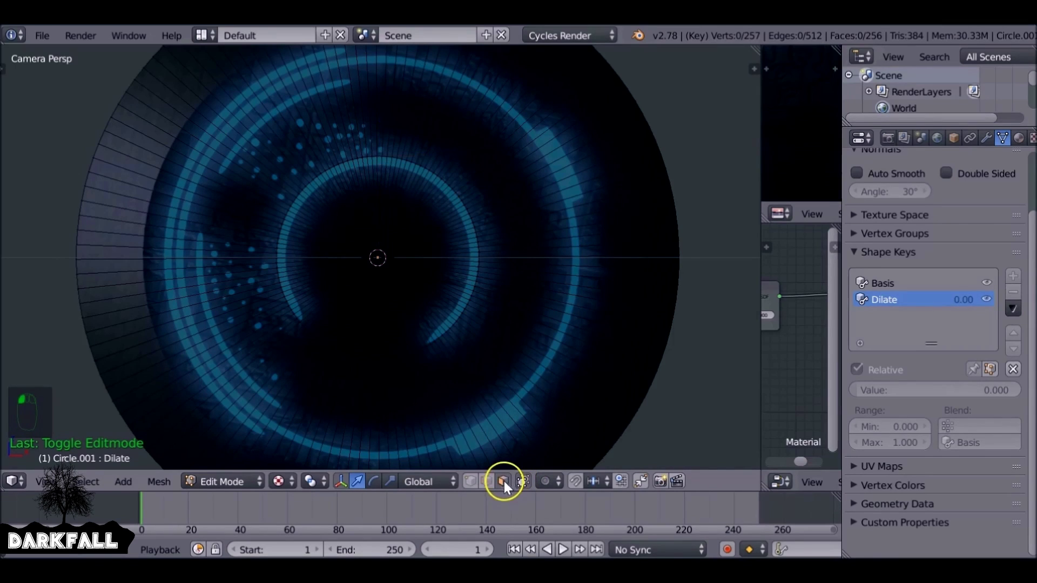
right_click(368, 205)
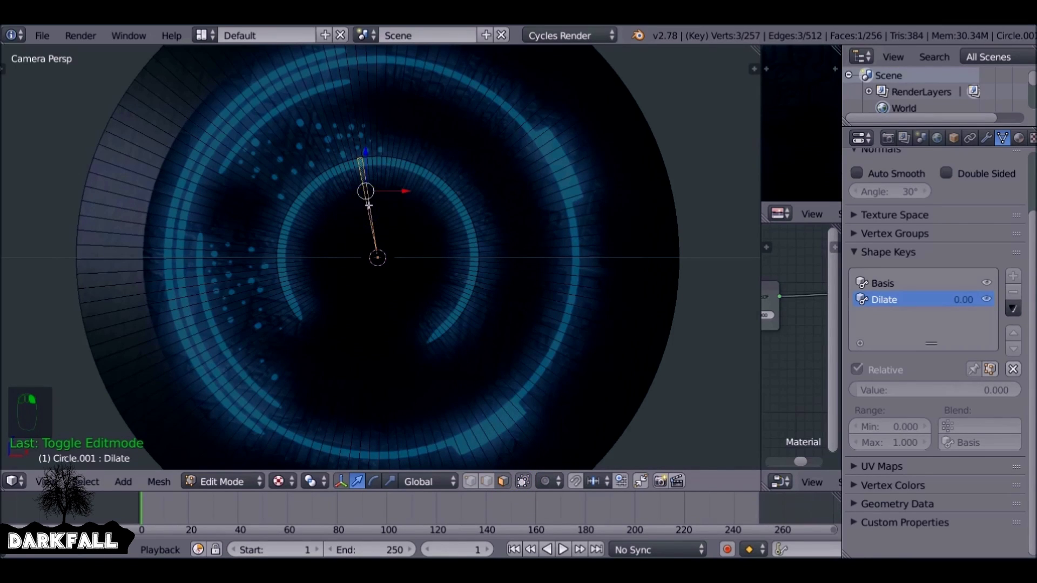
key("r")
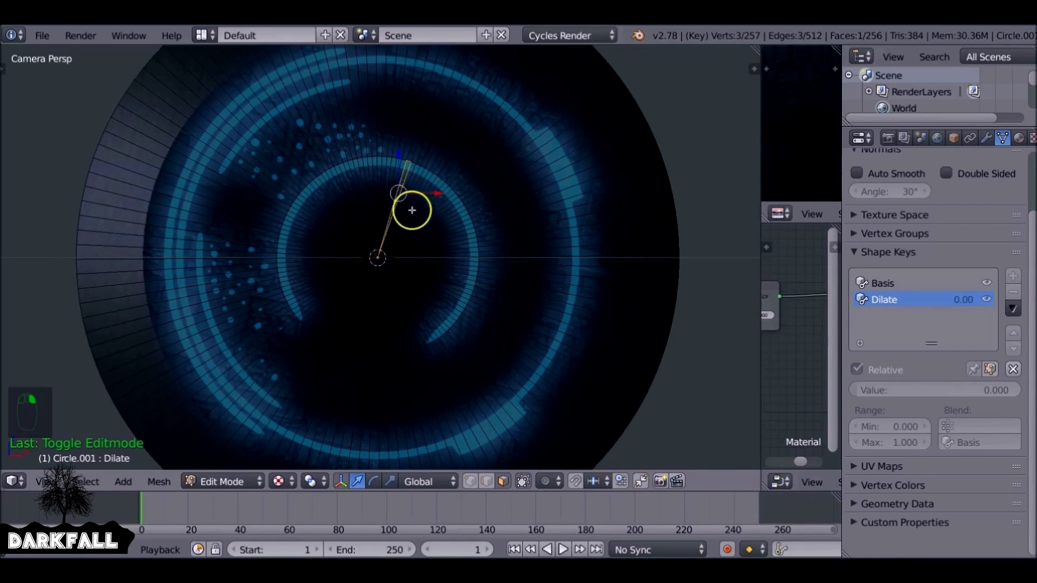
right_click(401, 197, "shift")
right_click(402, 198, "shift")
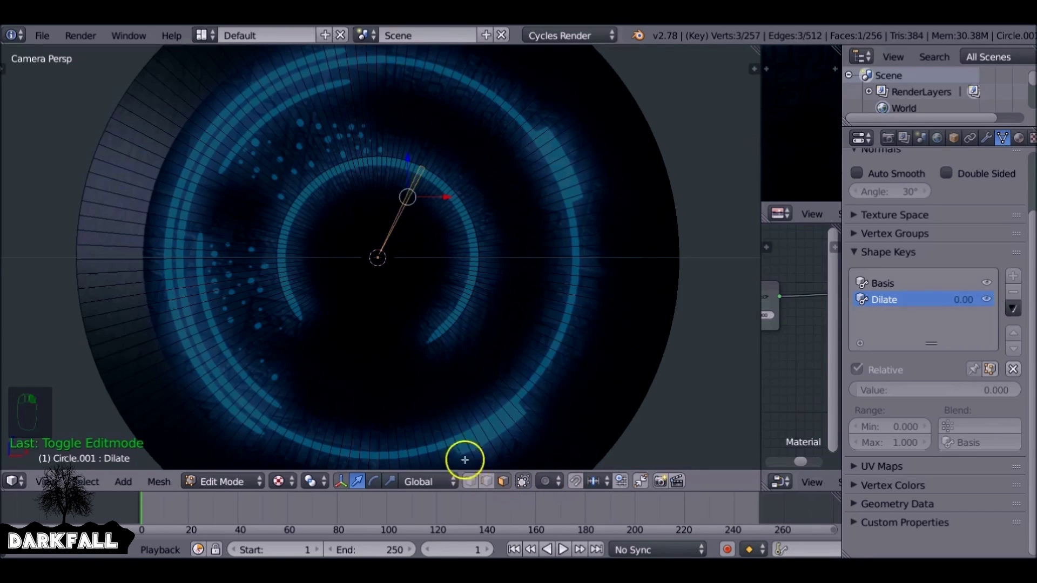
Step: Circle-select the whole inner pupil disc, enable smooth proportional editing and begin scaling it
key("c")
left_click_drag(377, 261, 381, 236)
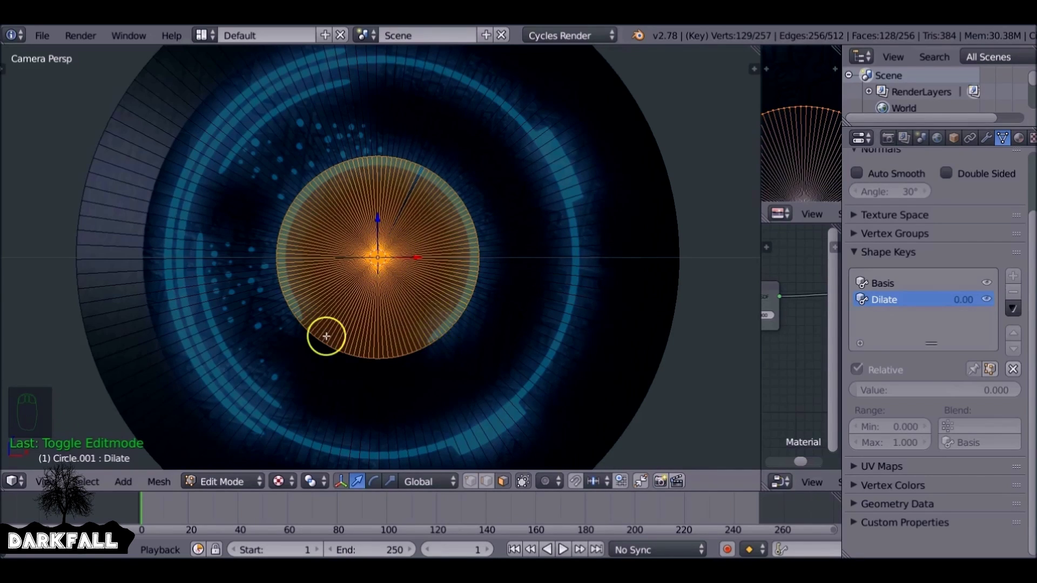
key("o")
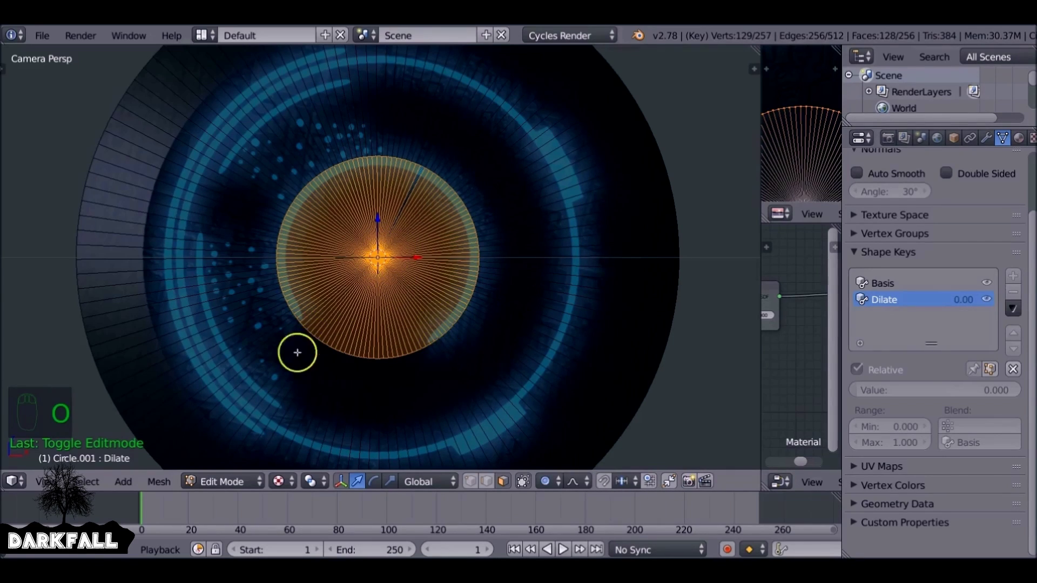
left_click(540, 481)
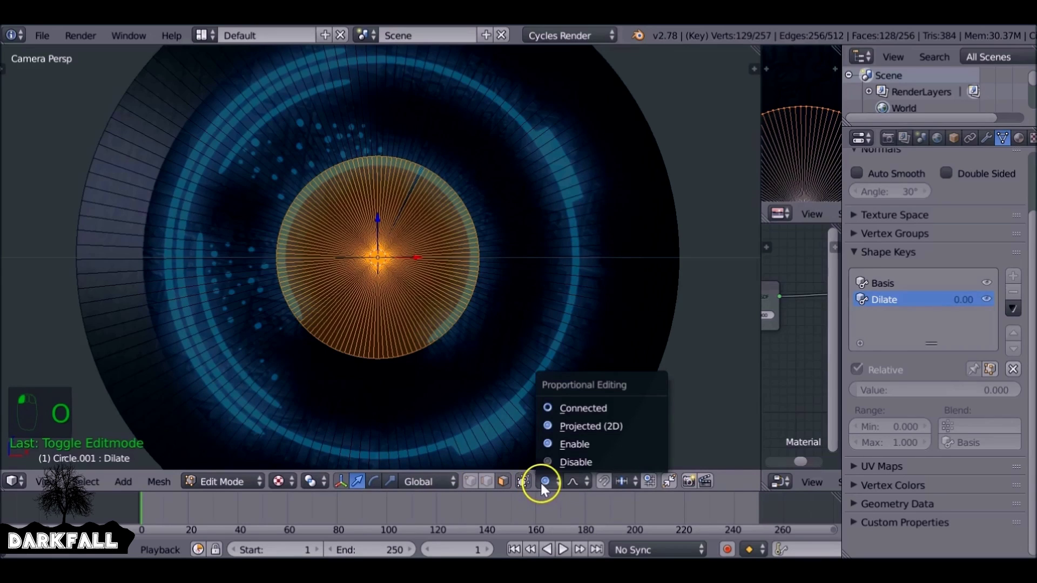
left_click(579, 482)
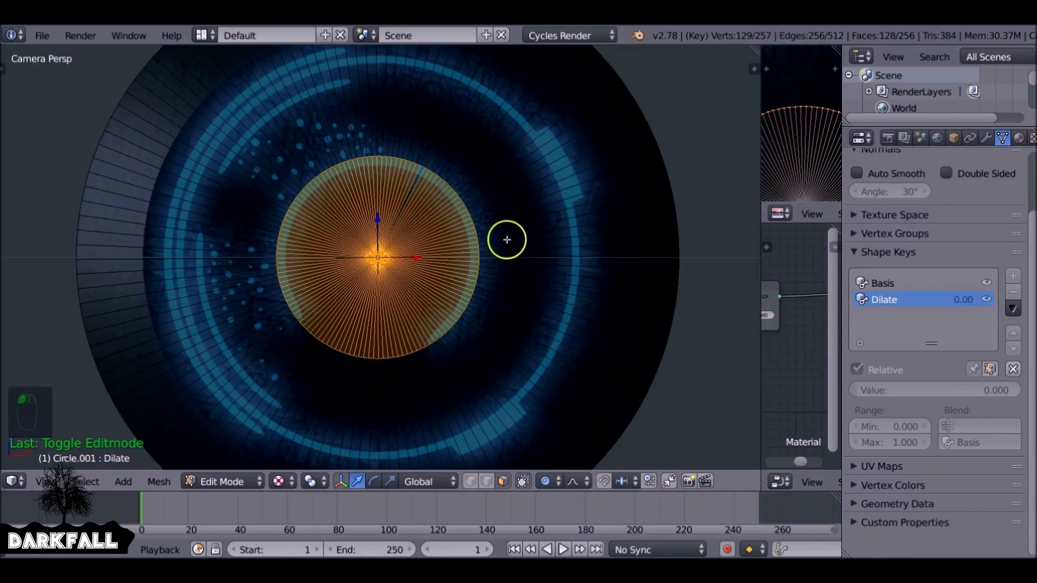
scroll(507, 239, "down", 1)
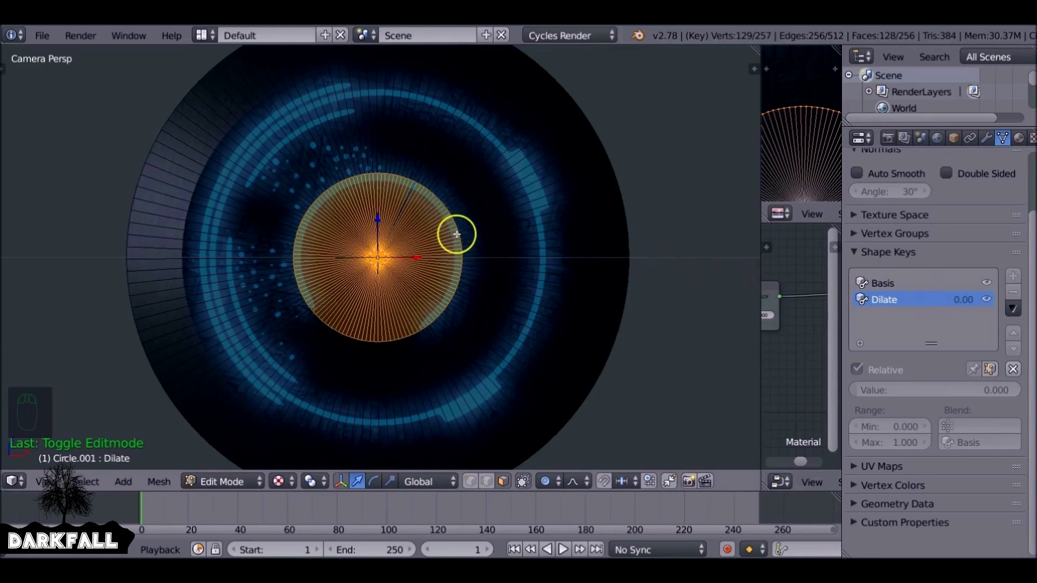
key("s")
scroll(502, 228, "up", 3)
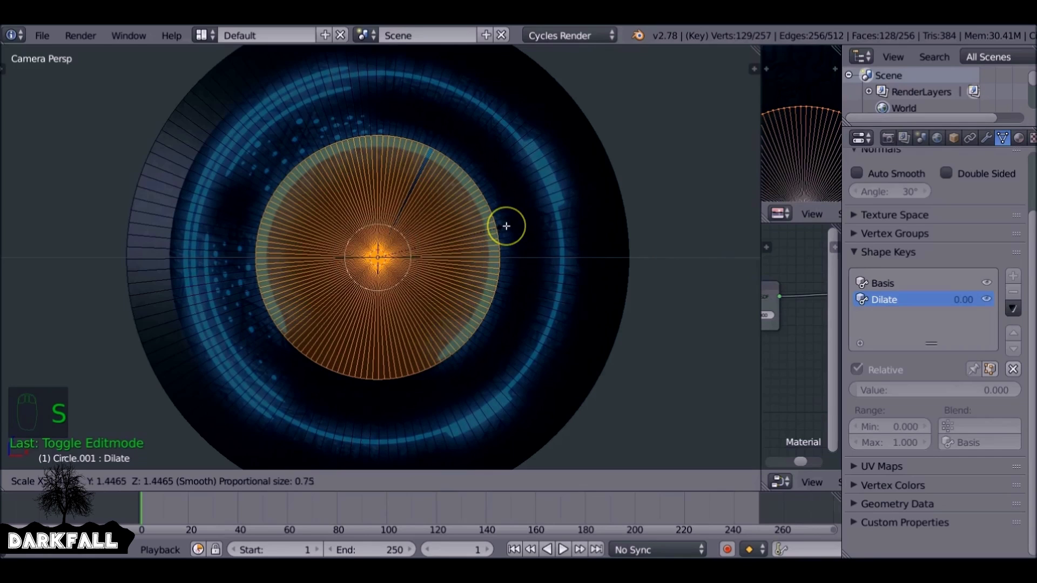
scroll(506, 225, "up", 5)
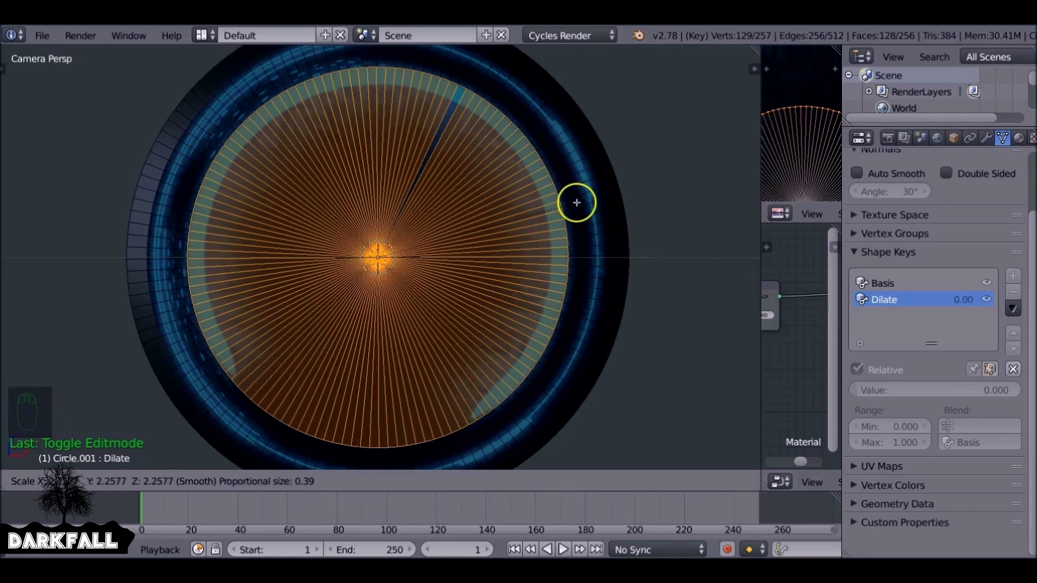
scroll(486, 190, "down", 8)
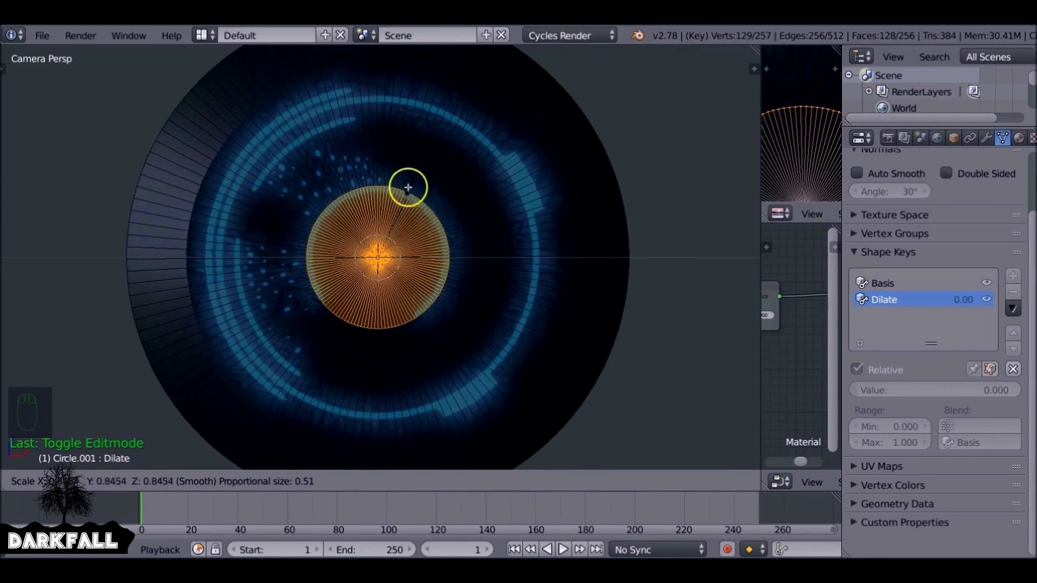
right_click(536, 145)
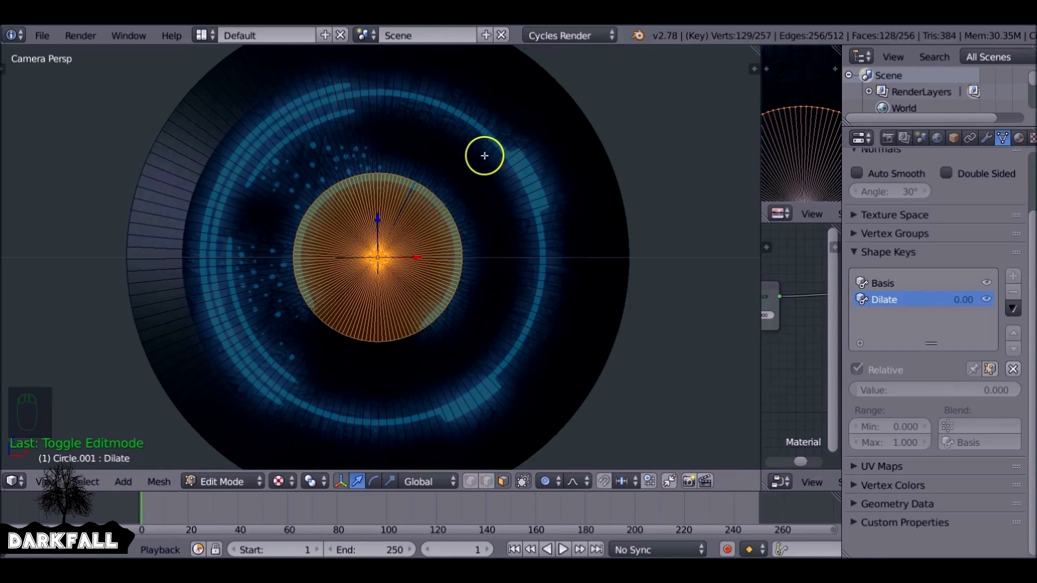
key("ctrl+r")
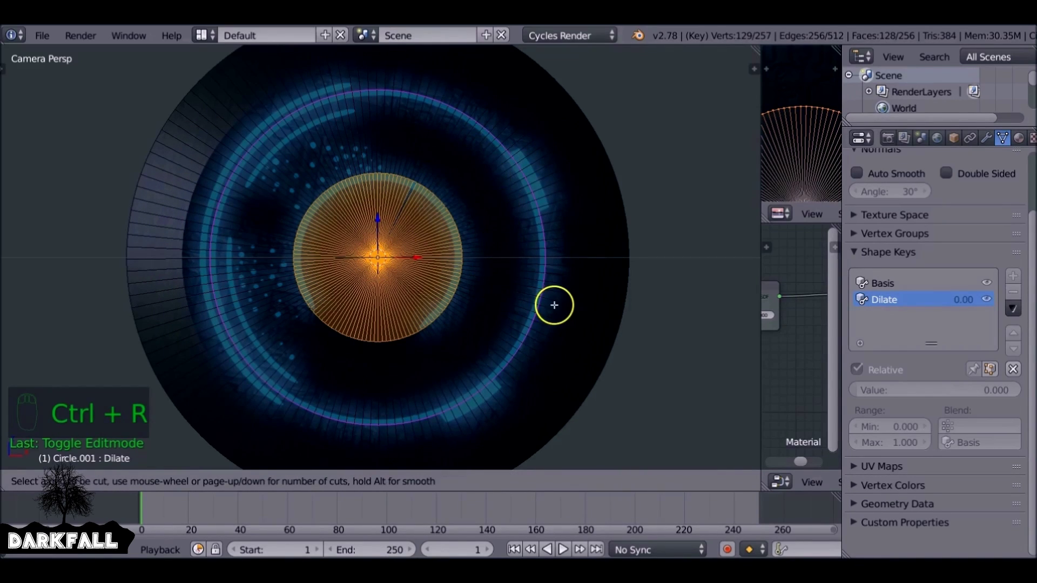
Step: Raise the loop cut count to 12 and confirm the rings without sliding them
scroll(535, 197, "up", 4)
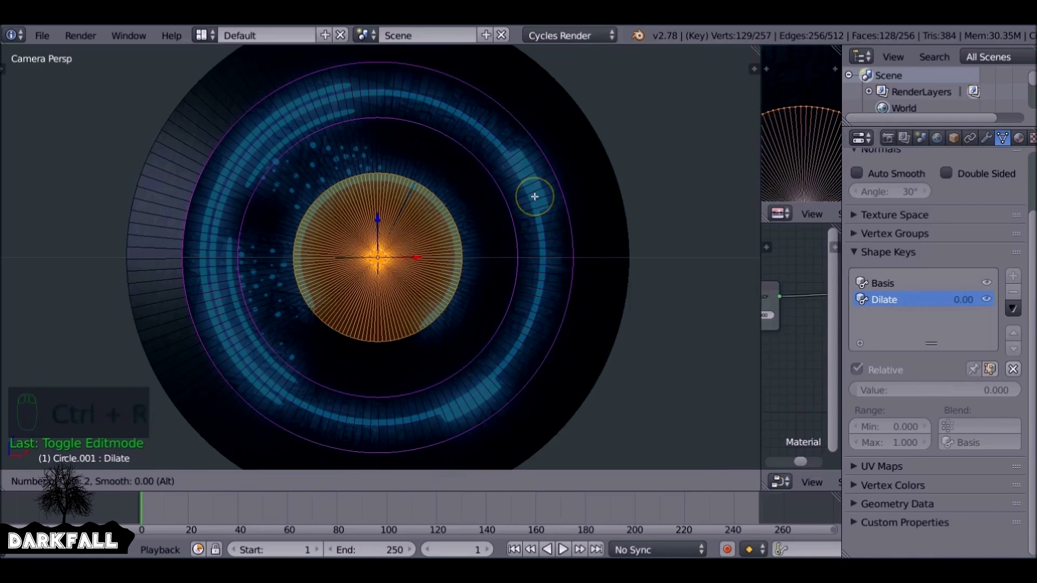
scroll(535, 197, "up", 5)
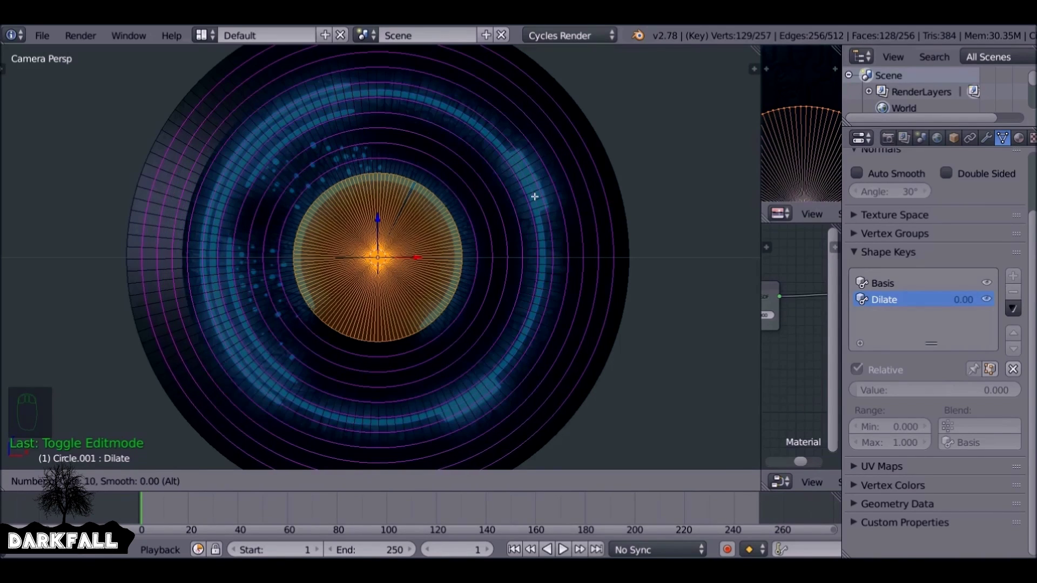
scroll(534, 197, "up", 2)
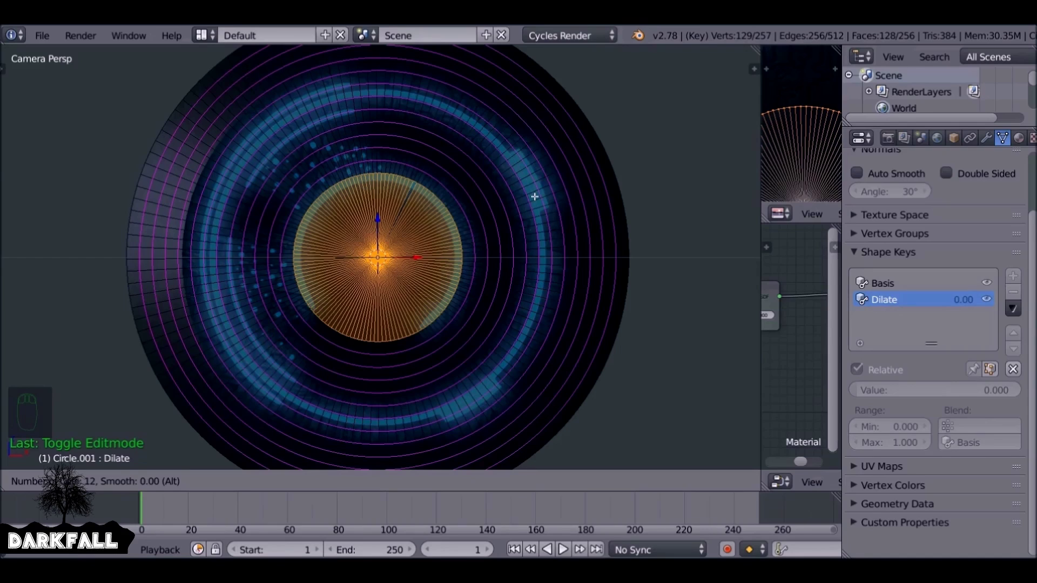
left_click(535, 197)
right_click(535, 197)
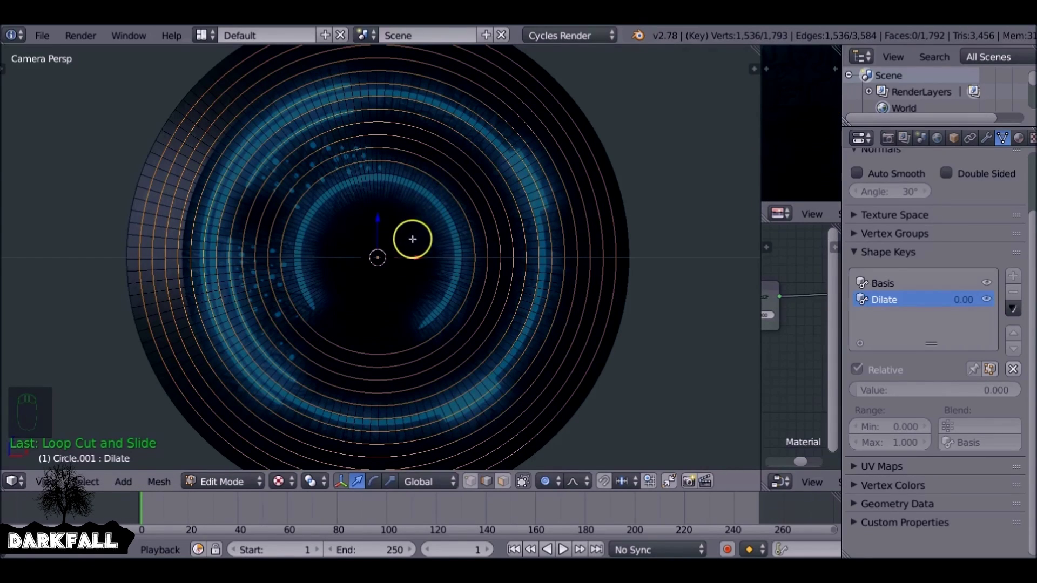
Step: Clear the ring selection and circle-select just the central pupil faces
left_click(388, 256)
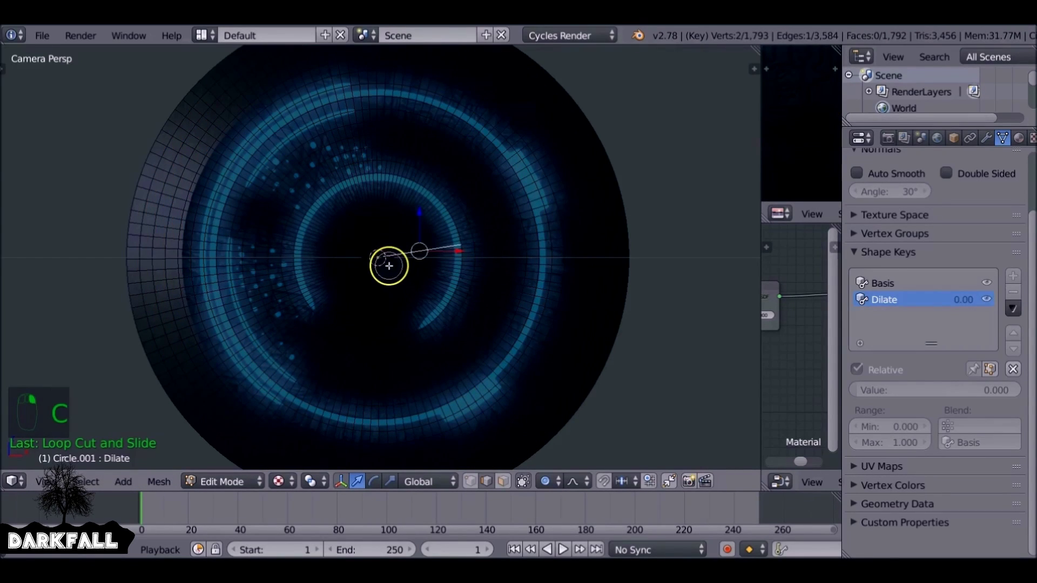
left_click_drag(389, 259, 369, 244)
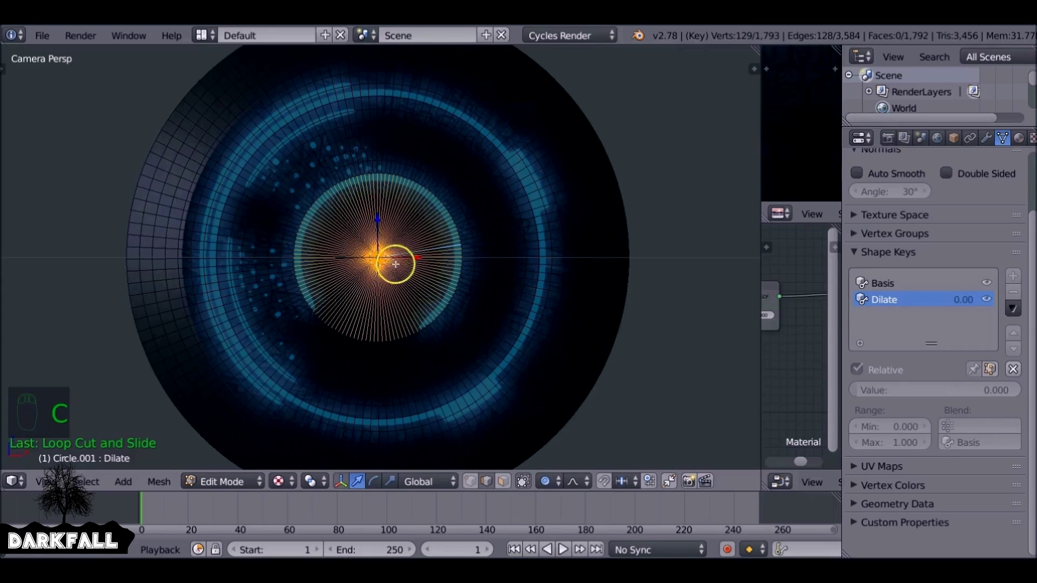
key("a")
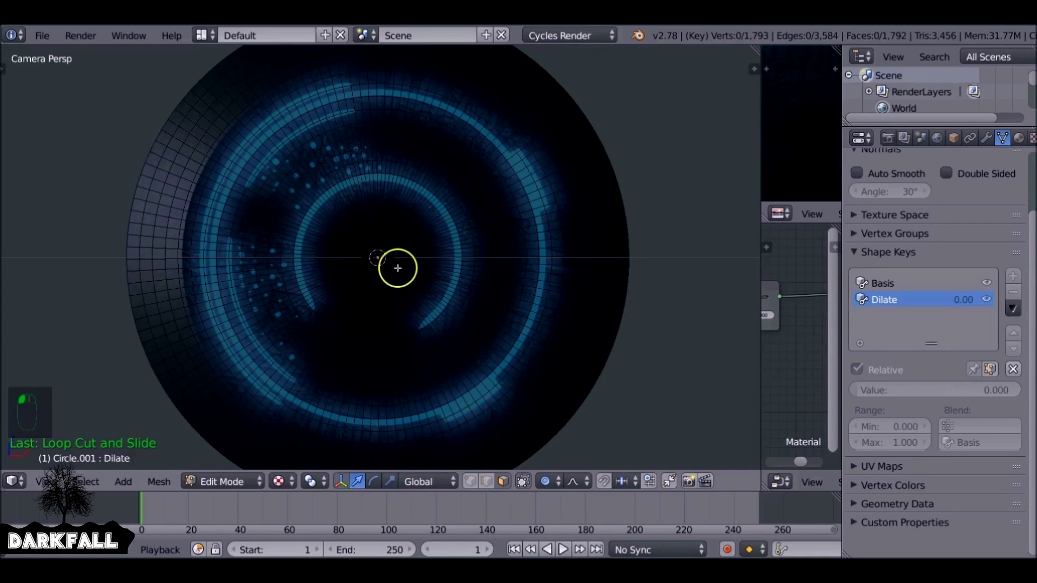
key("b")
right_click(389, 261)
key("c")
mouse_move(387, 263)
left_mouse_down()
mouse_move(361, 263)
mouse_move(365, 232)
mouse_move(412, 251)
mouse_move(411, 277)
left_mouse_up()
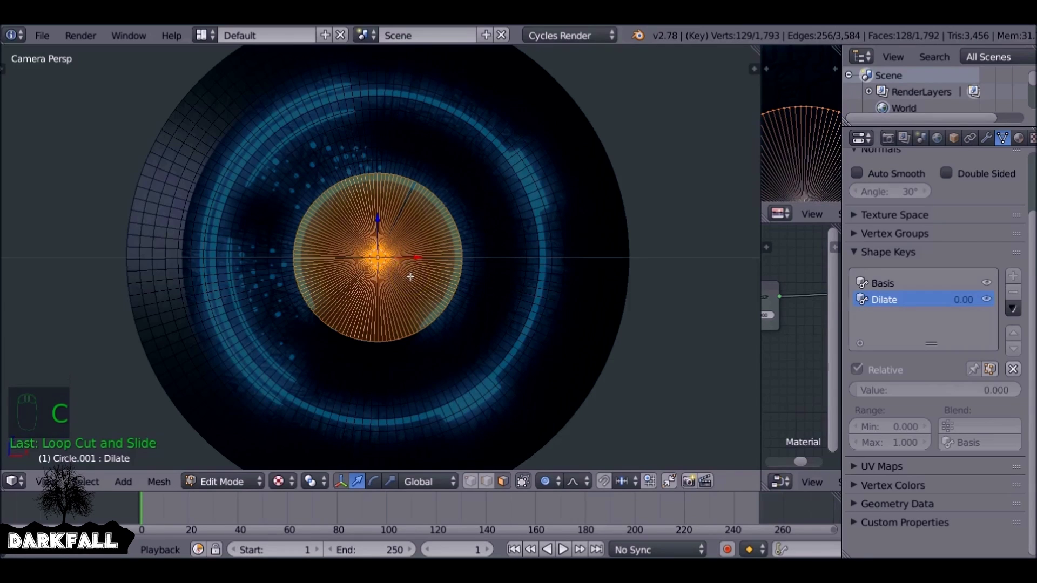
Step: Scale the central pupil faces outward with adjusted proportional falloff, then return to Object Mode
key("s")
scroll(499, 266, "down", 15)
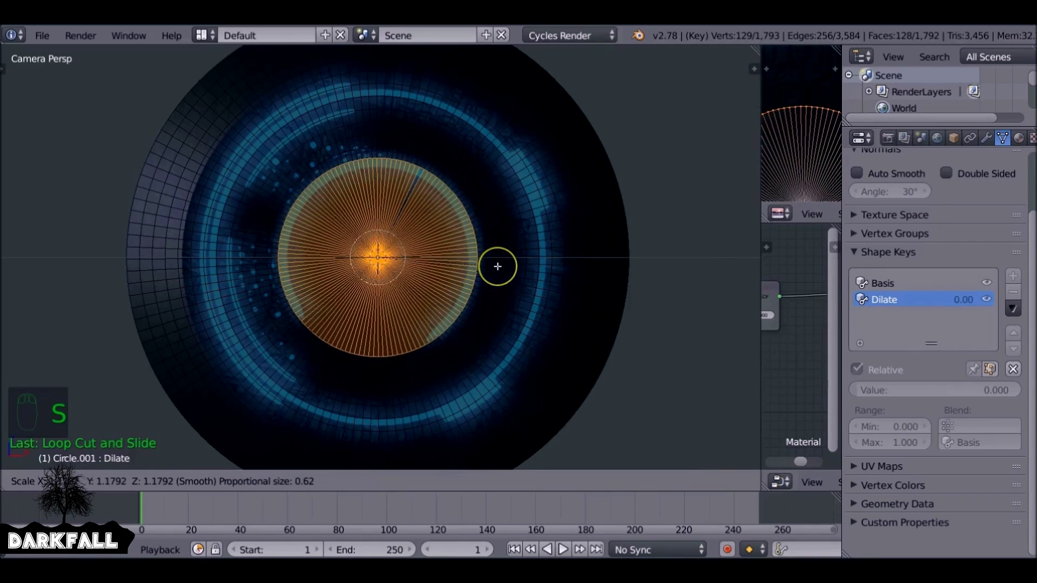
scroll(514, 264, "up", 2)
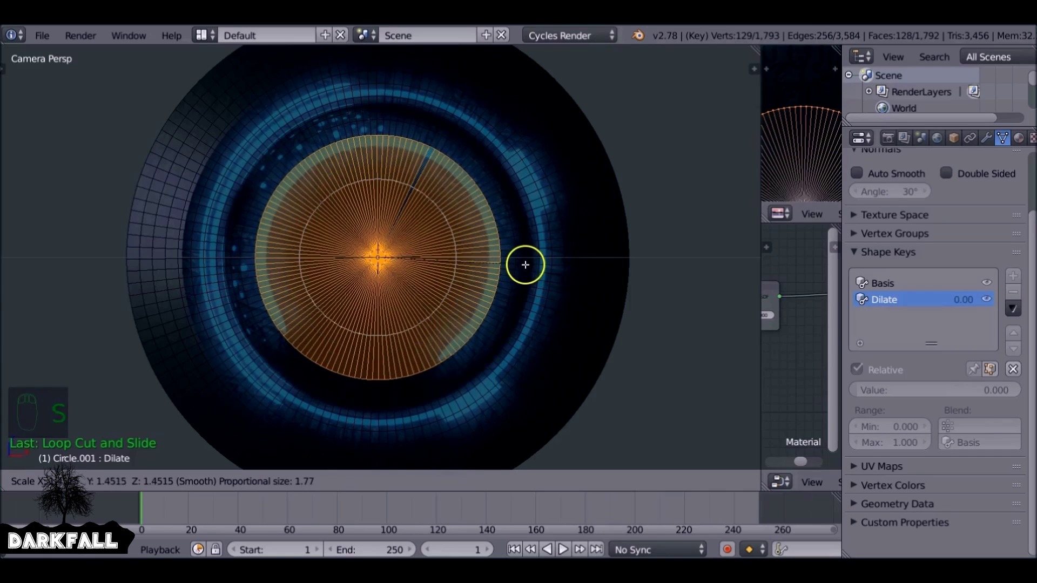
scroll(522, 264, "up", 1)
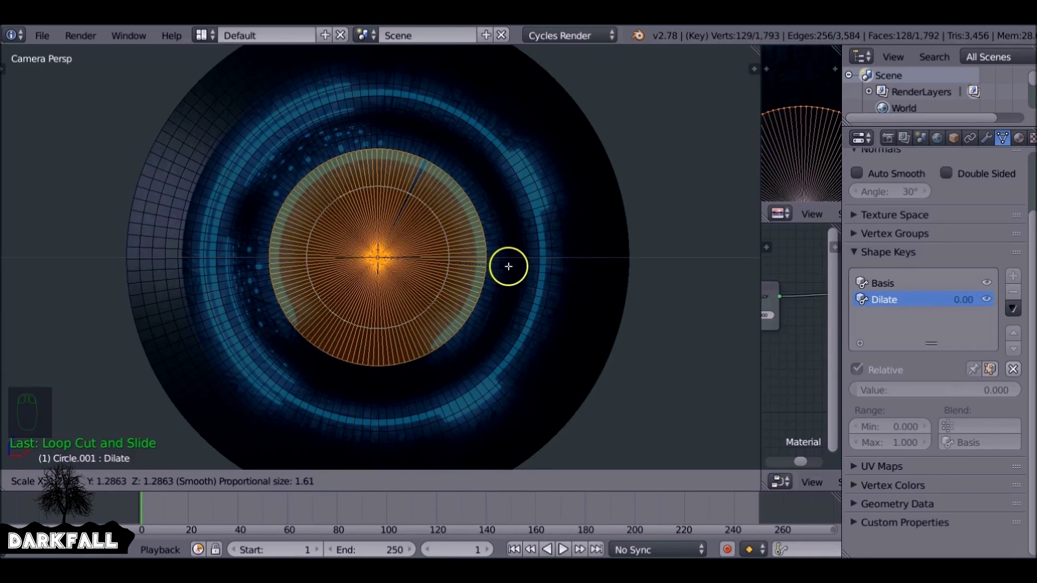
left_click(509, 266)
key("Tab")
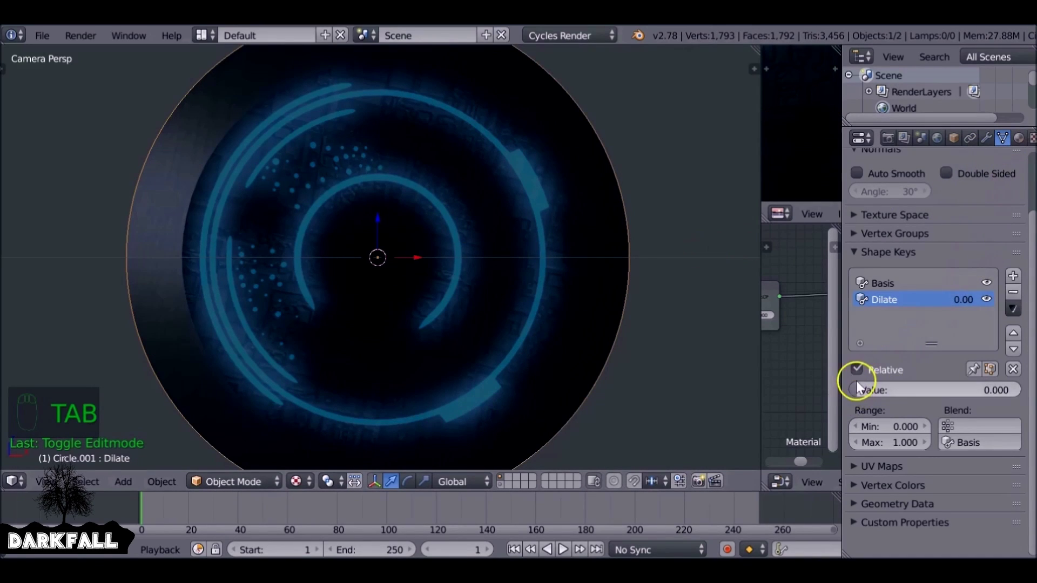
Step: Keyframe Dilate at 0 on frame 1 and 1.00 on frame 39, then play the animation
left_click_drag(858, 383, 18, 352)
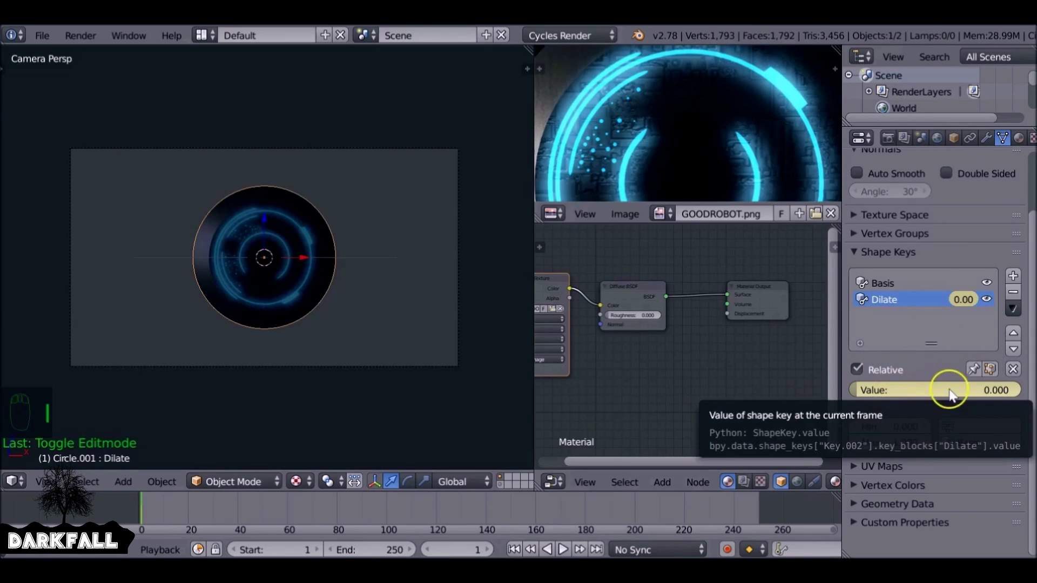
left_click_drag(185, 511, 235, 517)
key("i")
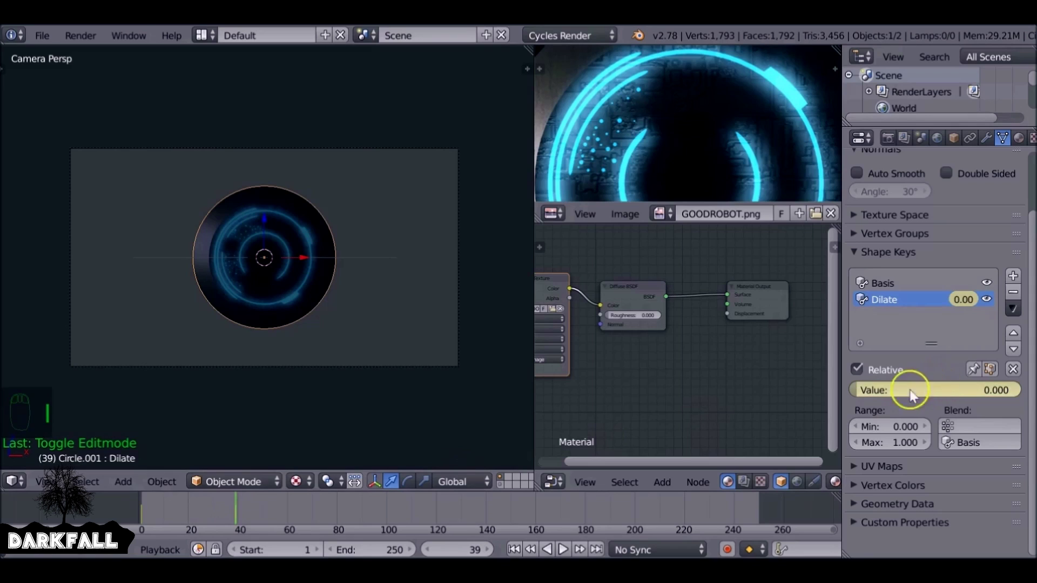
left_click_drag(864, 394, 1003, 390)
key("i")
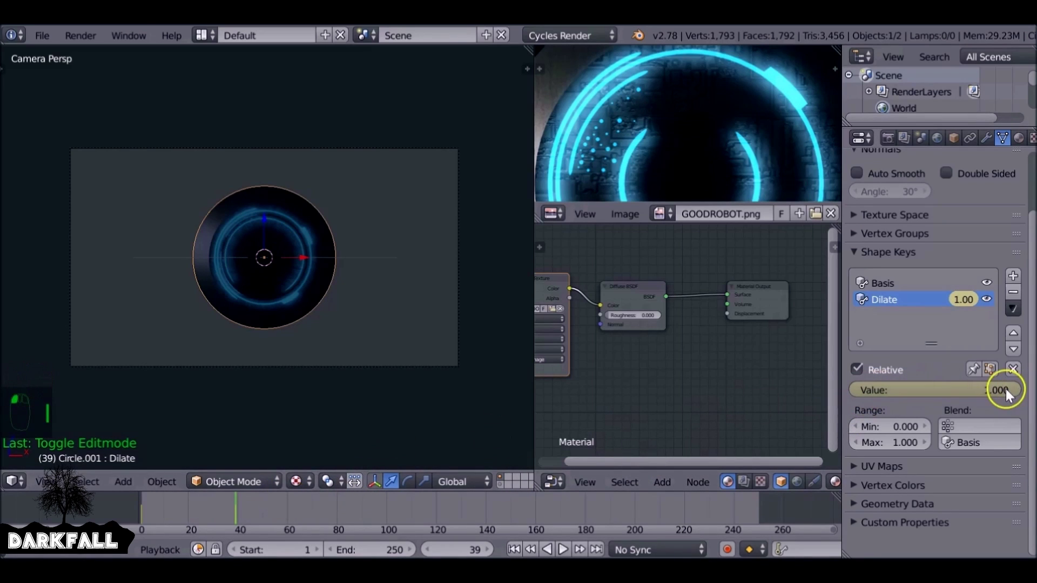
key("alt+a")
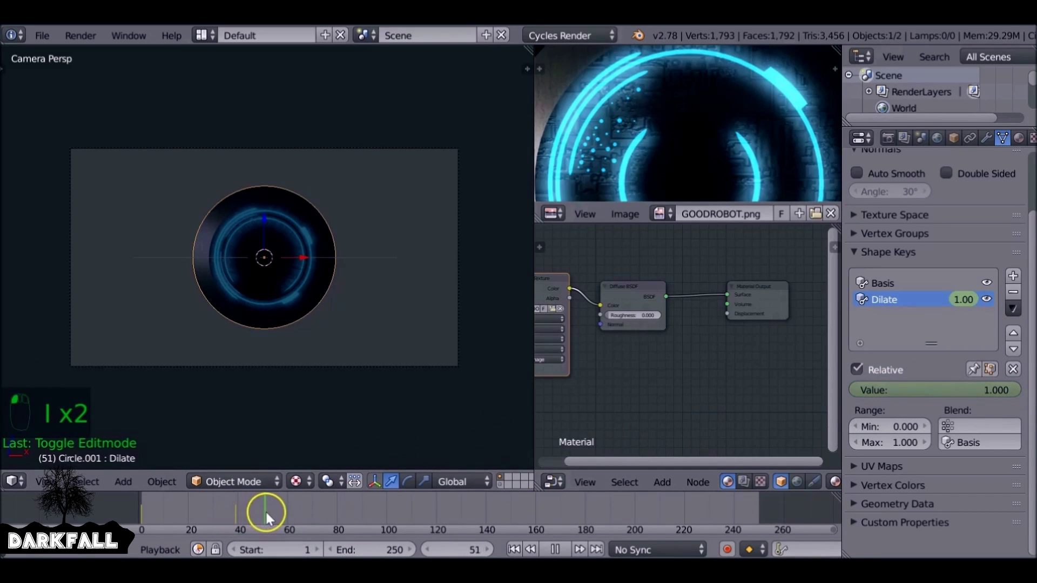